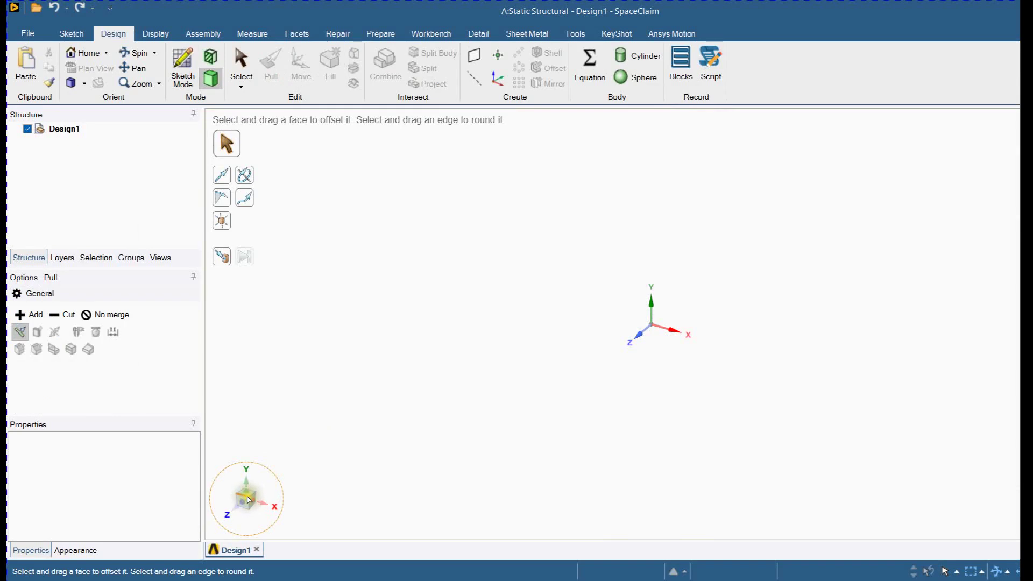
Sketch a 150 mm by 25 mm rectangle on the XY plane, defined from its center at the origin, and finish the sketch
{"action": "left_click", "coordinate": [245, 504]}
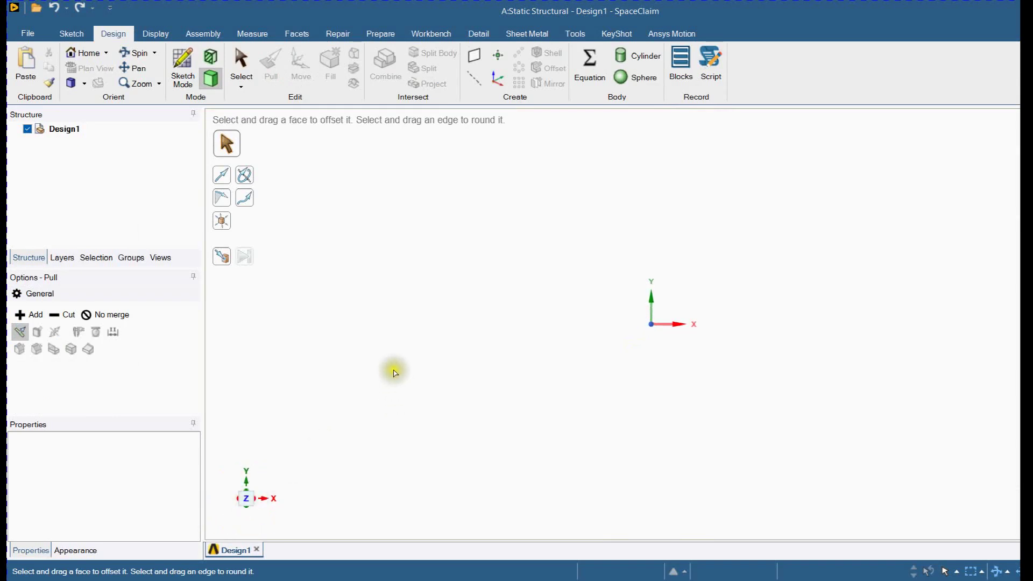
{"action": "left_click", "coordinate": [637, 329]}
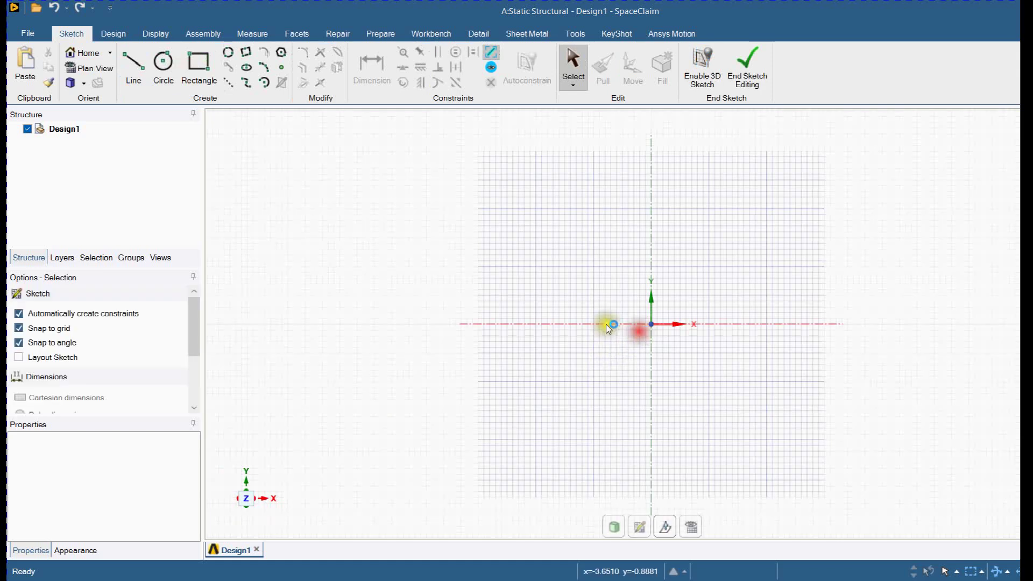
{"action": "scroll", "coordinate": [570, 247], "scroll_direction": "down", "scroll_amount": 2}
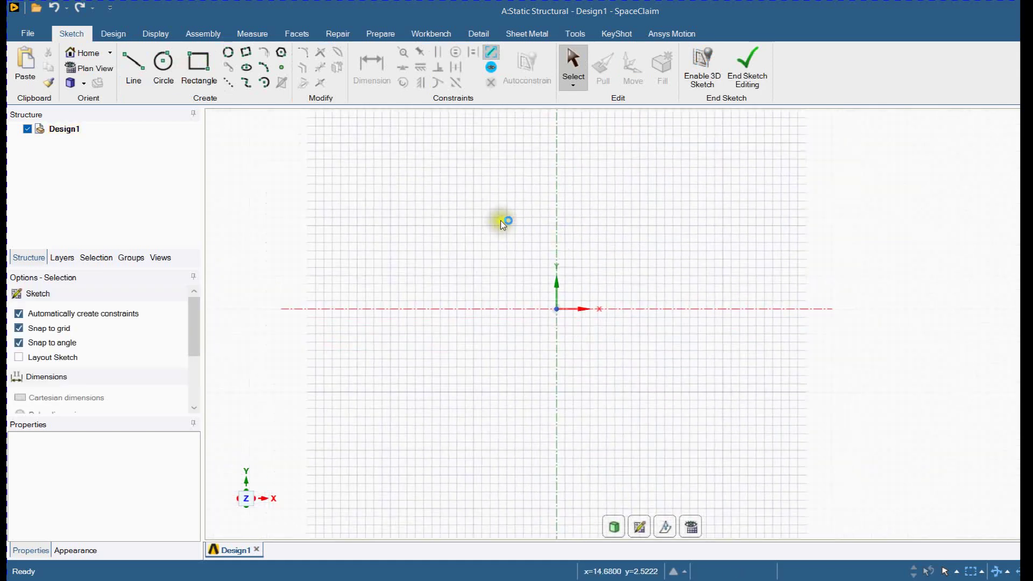
{"action": "left_click", "coordinate": [199, 58]}
{"action": "left_click", "coordinate": [49, 315]}
{"action": "left_click", "coordinate": [557, 309]}
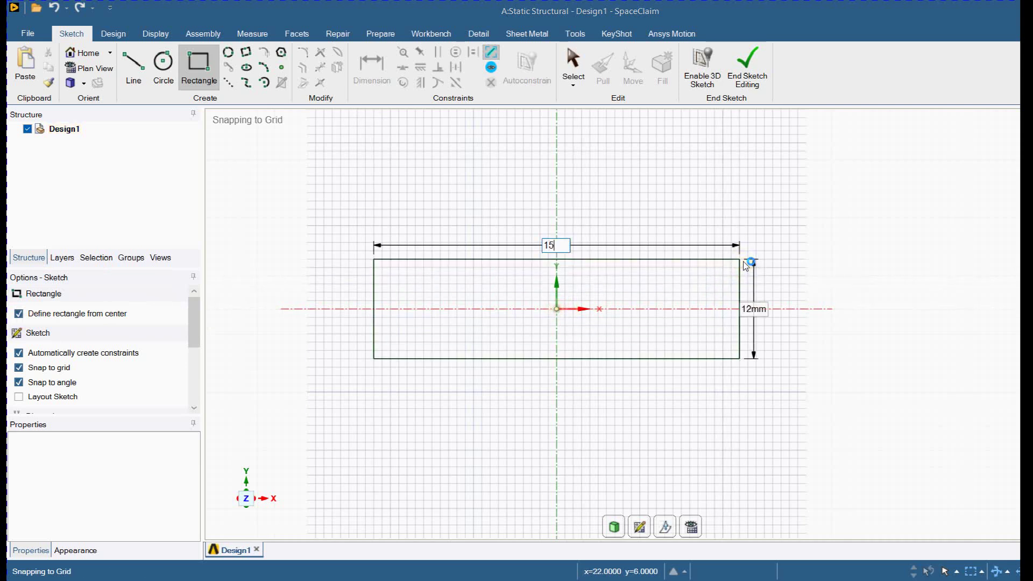
{"action": "scroll", "coordinate": [744, 260], "scroll_direction": "down", "scroll_amount": 2}
{"action": "type", "text": "150"}
{"action": "key", "text": "Tab"}
{"action": "type", "text": "25"}
{"action": "key", "text": "Return"}
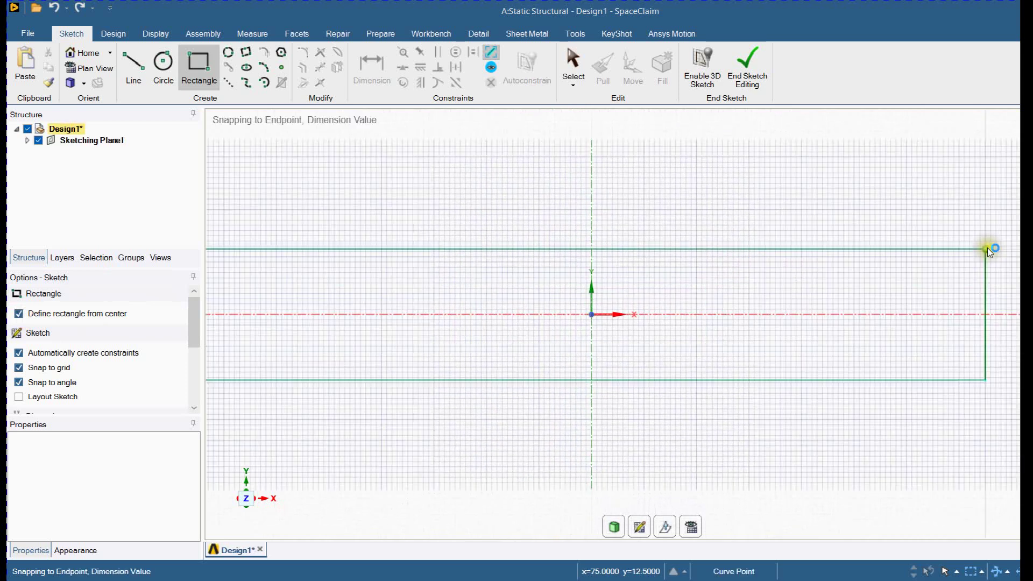
{"action": "left_click", "coordinate": [755, 77]}
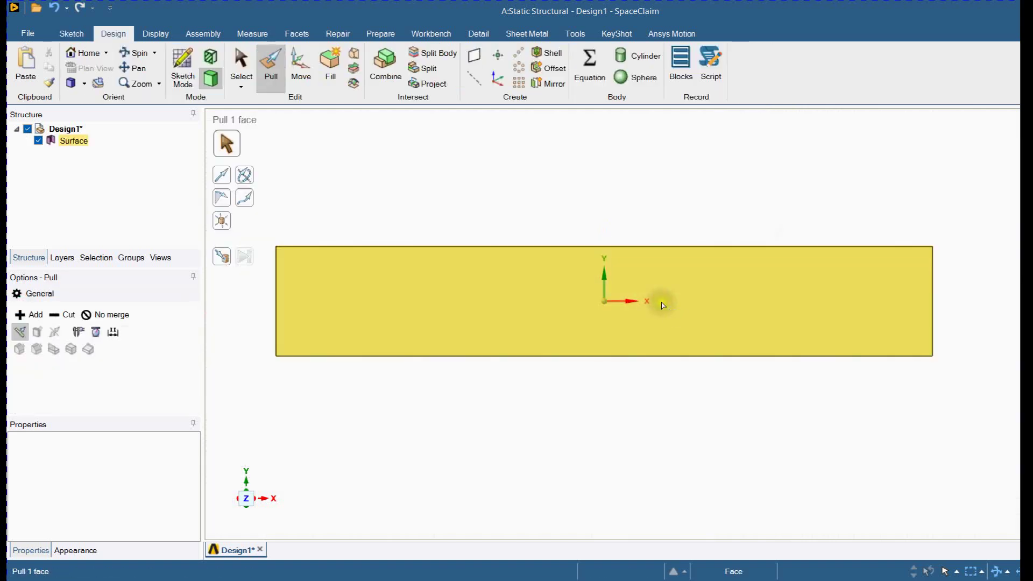
Pull the rectangular face along Z into a solid plate
{"action": "left_click", "coordinate": [662, 302]}
{"action": "middle_click_drag", "start_coordinate": [662, 302], "coordinate": [657, 217]}
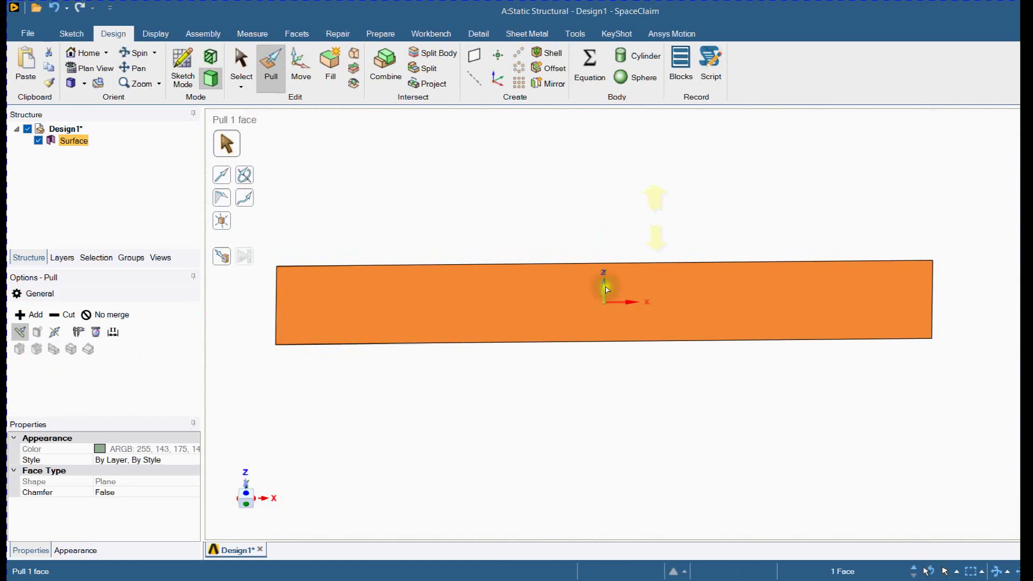
{"action": "left_click_drag", "start_coordinate": [605, 290], "coordinate": [603, 275]}
{"action": "left_click", "coordinate": [417, 214]}
{"action": "middle_click_drag", "start_coordinate": [550, 208], "coordinate": [487, 234], "text": "ctrl"}
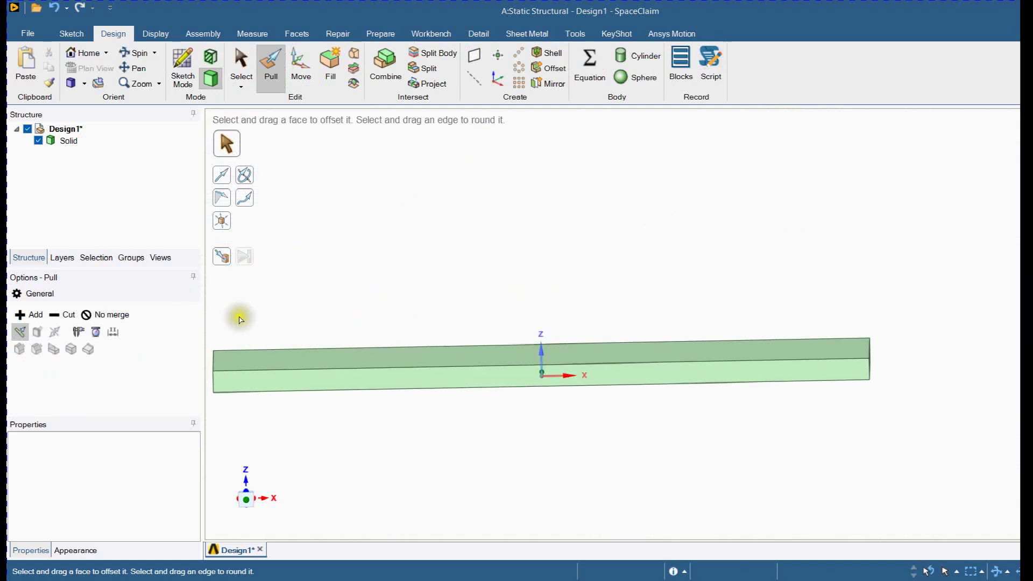
Copy the whole plate 5 mm downward along Z as a separate body, using the No merge option
{"action": "left_click", "coordinate": [133, 314]}
{"action": "triple_click", "coordinate": [410, 379]}
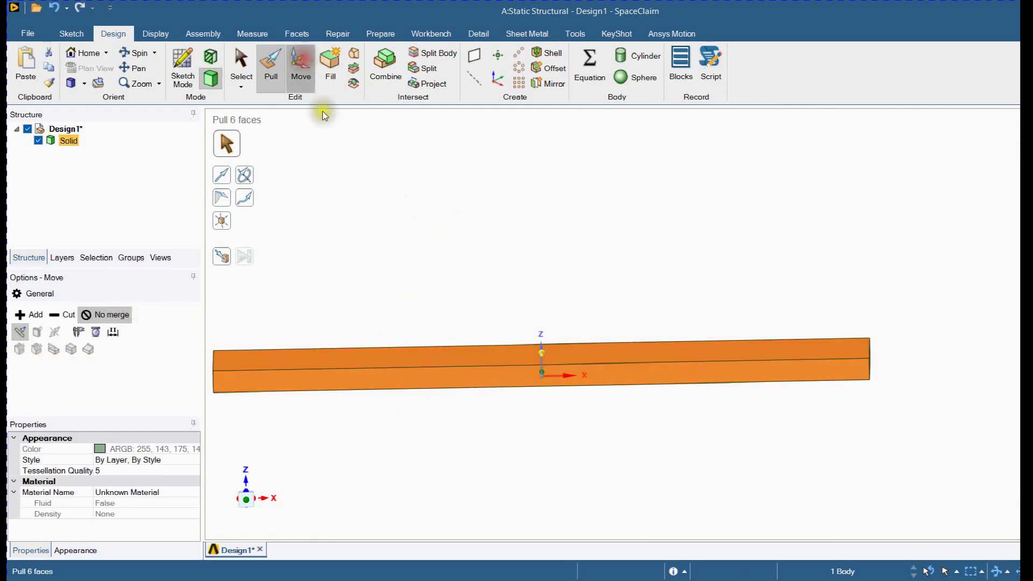
{"action": "left_click", "coordinate": [305, 80]}
{"action": "left_click_drag", "start_coordinate": [542, 318], "coordinate": [541, 363], "text": "ctrl"}
{"action": "type", "text": "5"}
{"action": "key", "text": "Return"}
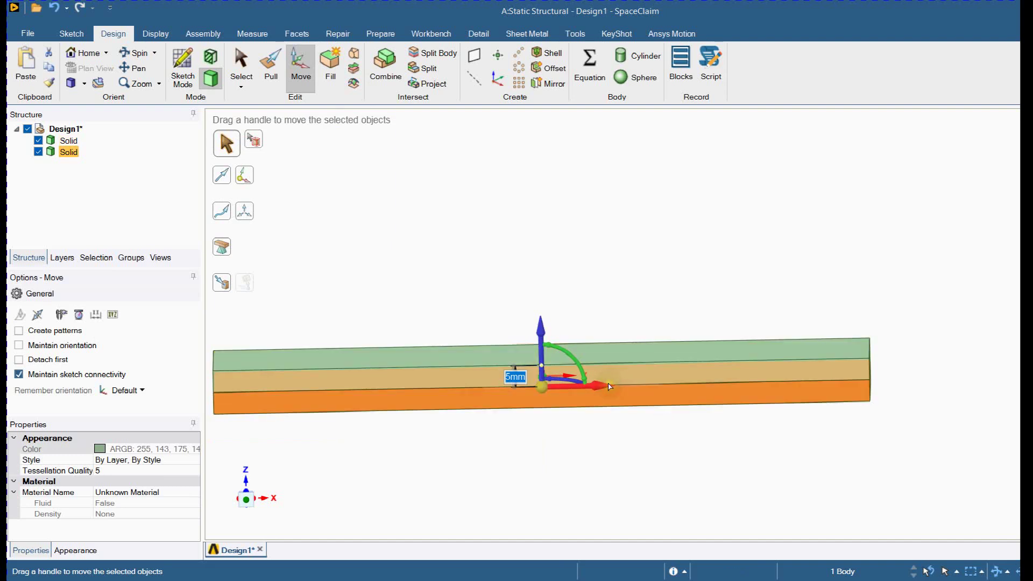
Move the copied lower plate 100 mm along positive X so it overlaps only the upper plate's end
{"action": "left_click", "coordinate": [609, 387]}
{"action": "type", "text": "00"}
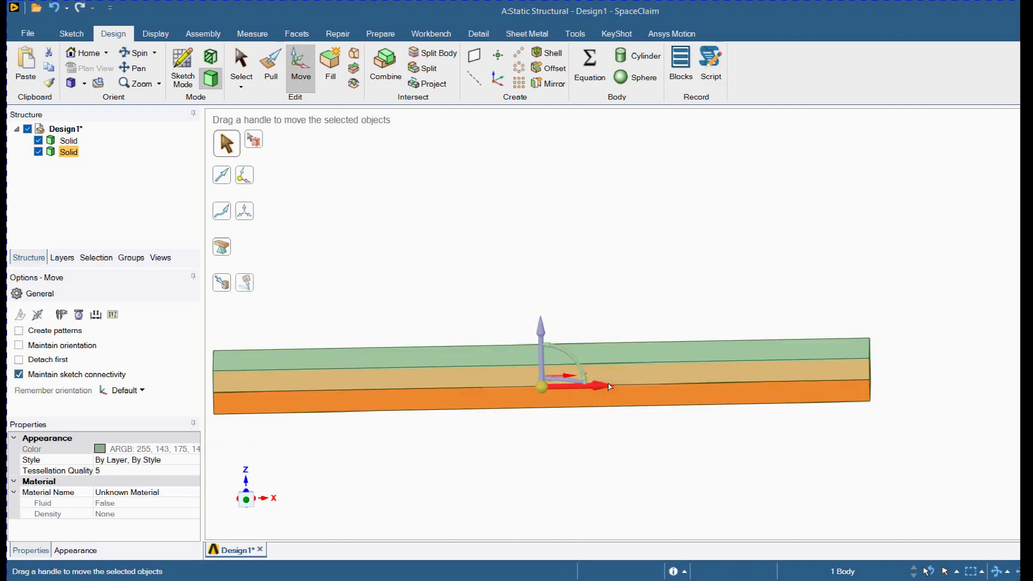
{"action": "key", "text": "Return"}
{"action": "left_click", "coordinate": [779, 276]}
Sketch a 10 mm diameter circle on the upper plate's top face, centered on the X axis 50 mm from the origin
{"action": "middle_click_drag", "start_coordinate": [791, 328], "coordinate": [557, 352]}
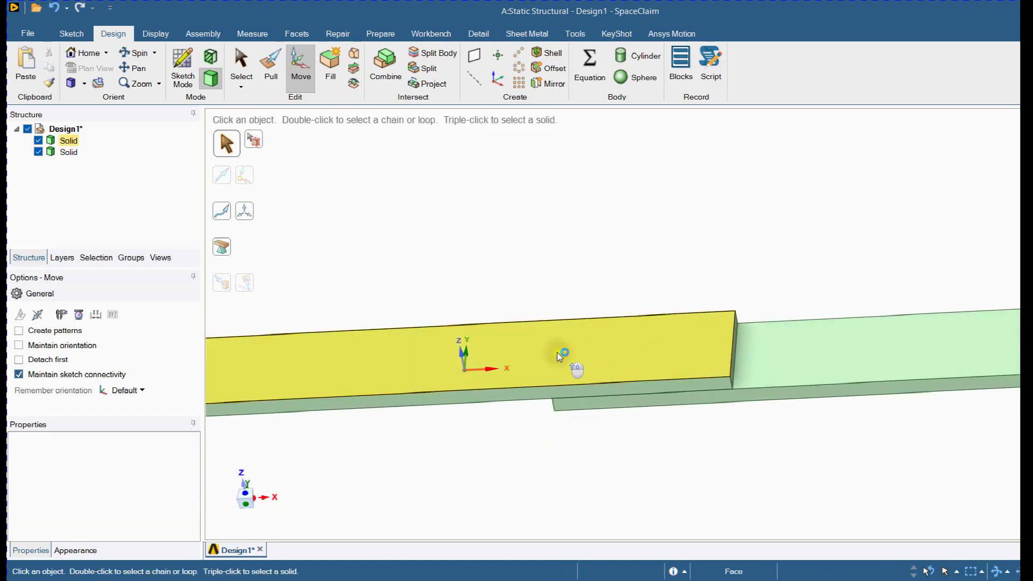
{"action": "left_click", "coordinate": [557, 352]}
{"action": "key", "text": "k"}
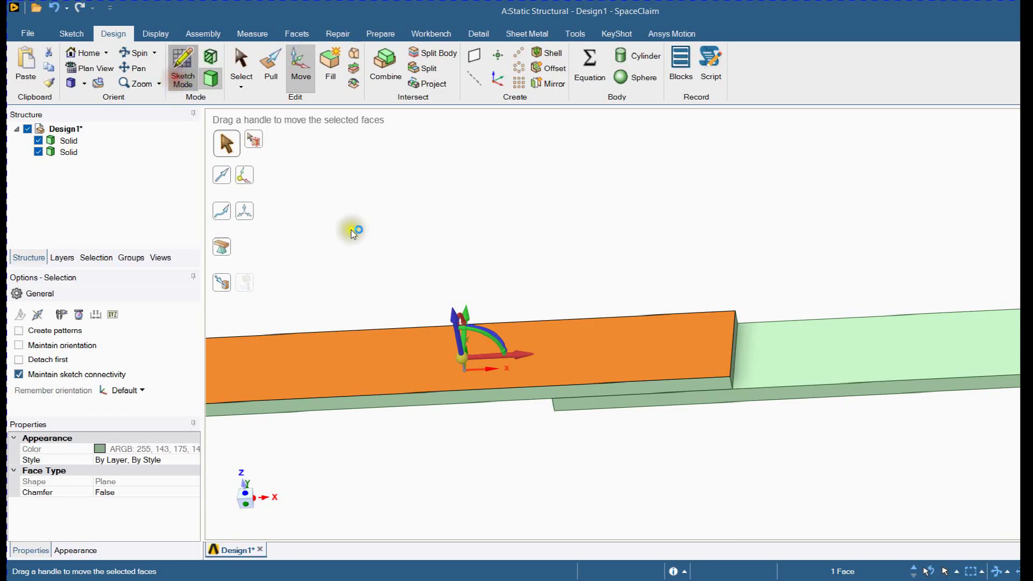
{"action": "left_click", "coordinate": [247, 492]}
{"action": "left_click", "coordinate": [163, 63]}
{"action": "mouse_move", "coordinate": [184, 330]}
{"action": "left_mouse_down"}
{"action": "mouse_move", "coordinate": [200, 342]}
{"action": "mouse_move", "coordinate": [203, 385]}
{"action": "left_mouse_up"}
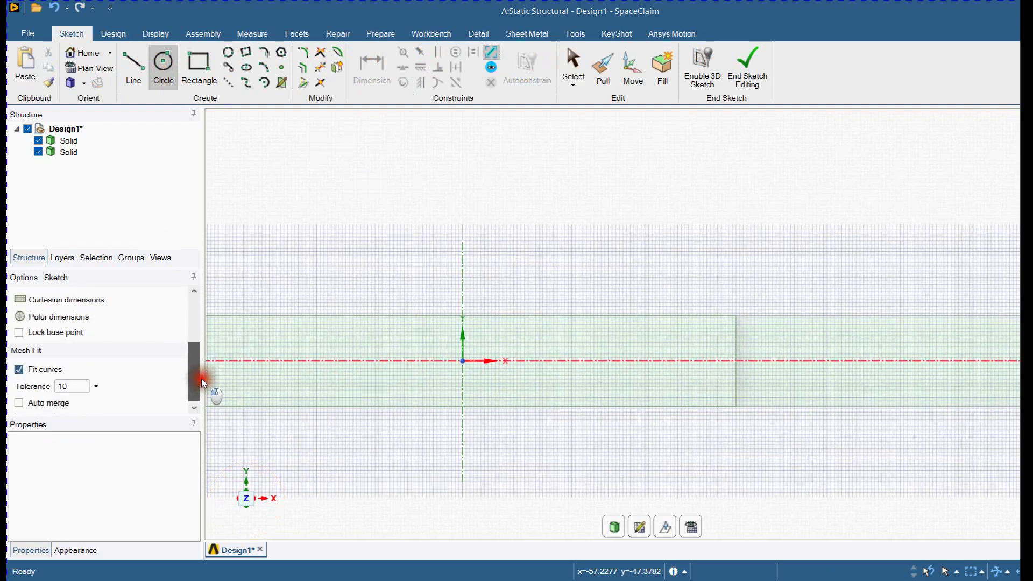
{"action": "left_click", "coordinate": [97, 298]}
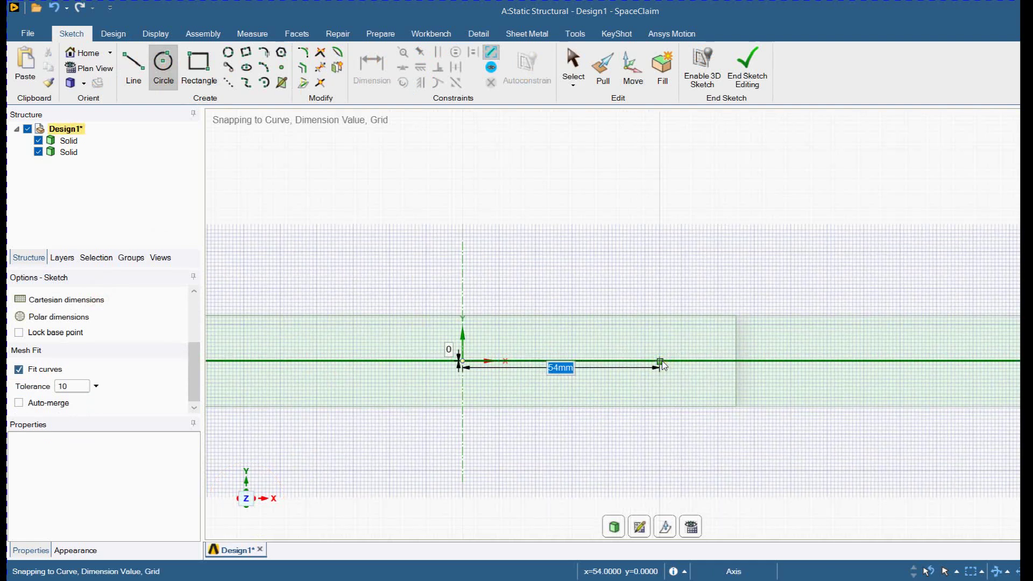
{"action": "left_click", "coordinate": [646, 360]}
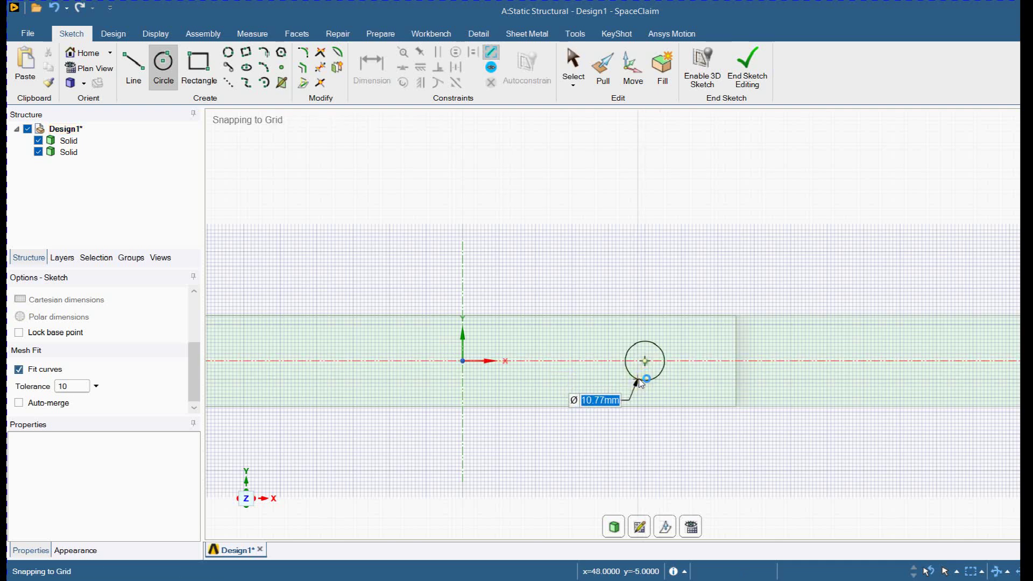
{"action": "left_click", "coordinate": [640, 382]}
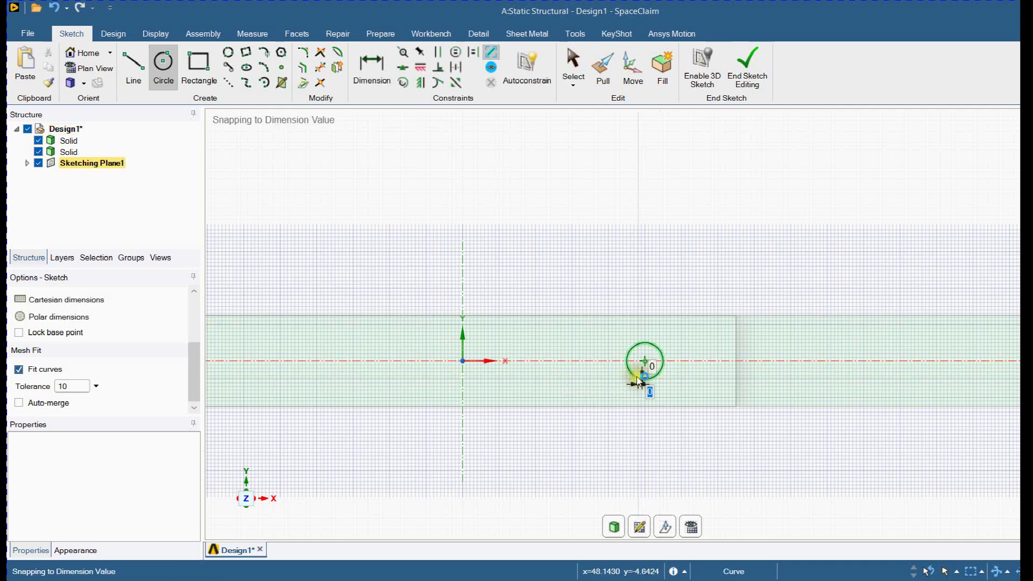
{"action": "left_click", "coordinate": [747, 69]}
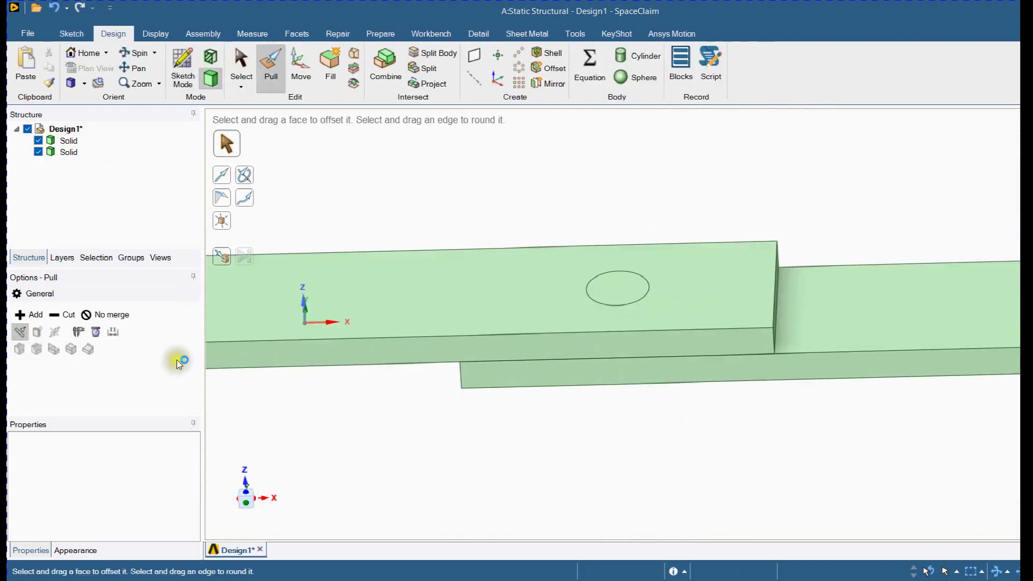
Pull the circular face down through the upper plate to cut a through hole
{"action": "left_click", "coordinate": [635, 301]}
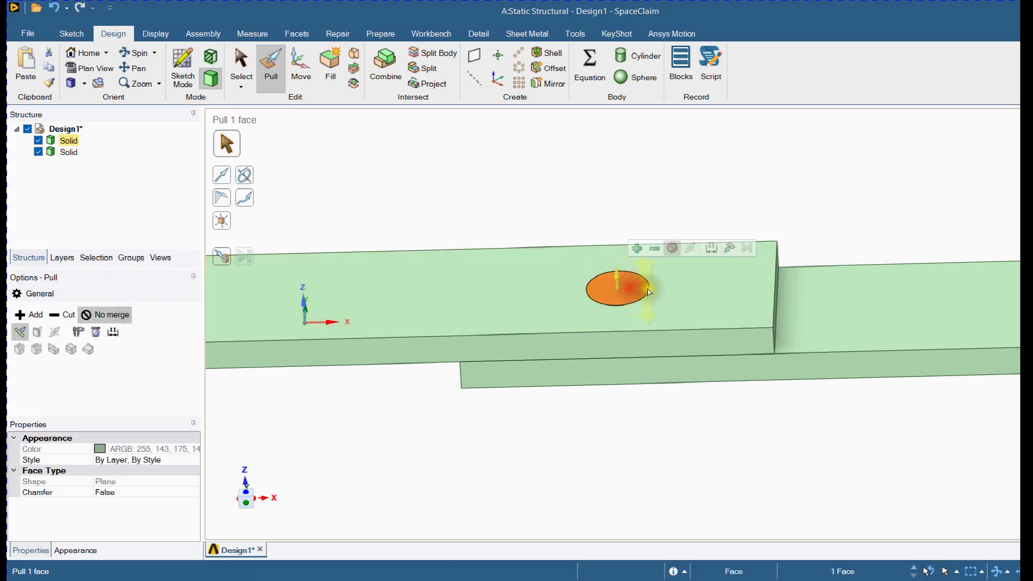
{"action": "left_click_drag", "start_coordinate": [635, 303], "coordinate": [641, 343]}
{"action": "middle_click_drag", "start_coordinate": [630, 384], "coordinate": [630, 427]}
{"action": "key", "text": "s"}
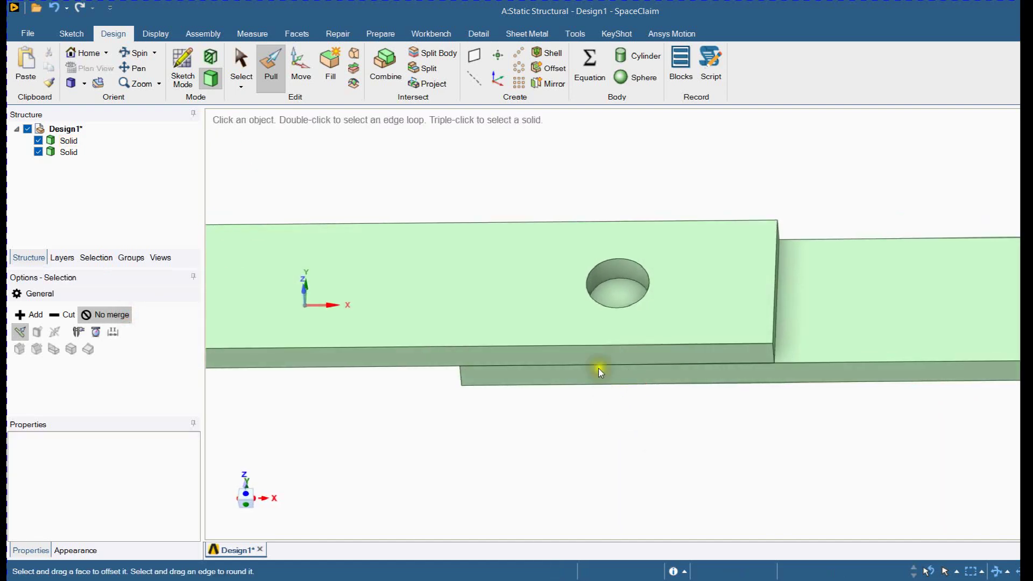
Project the hole's circular edge onto the underside face of the lower plate
{"action": "middle_click_drag", "start_coordinate": [579, 168], "coordinate": [594, 131]}
{"action": "left_click", "coordinate": [428, 84]}
{"action": "left_click", "coordinate": [631, 261]}
{"action": "left_click", "coordinate": [224, 213]}
{"action": "middle_click_drag", "start_coordinate": [687, 458], "coordinate": [662, 350]}
{"action": "left_click", "coordinate": [645, 330]}
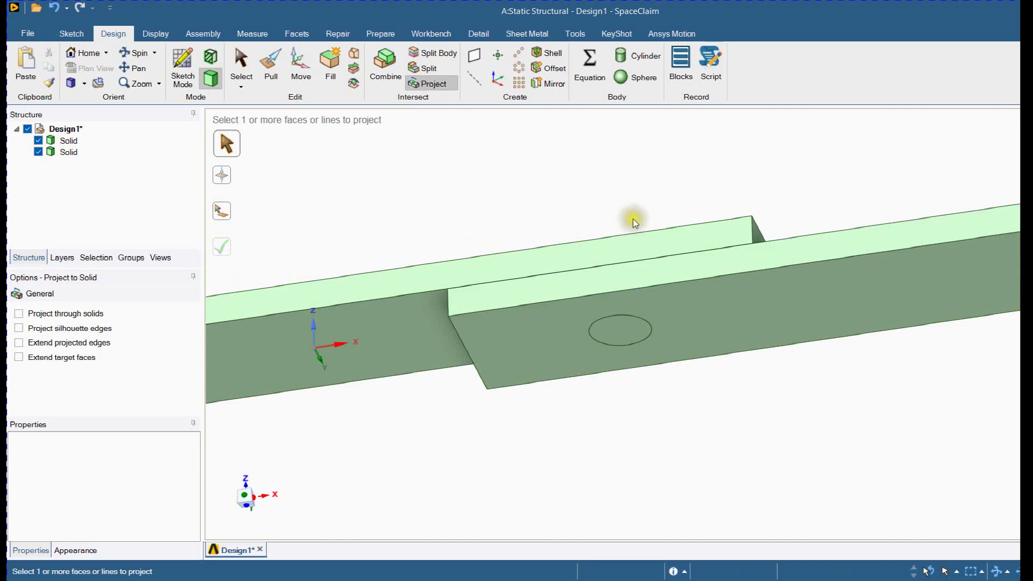
Pull the projected circular face up through the lower plate with No merge to cut a matching through hole
{"action": "left_click", "coordinate": [271, 65]}
{"action": "left_click", "coordinate": [113, 313]}
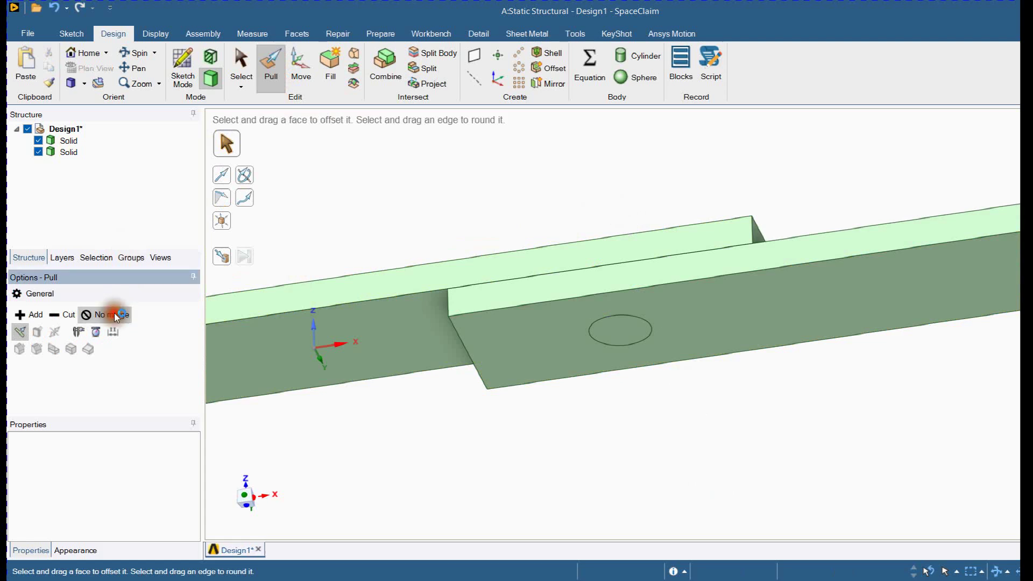
{"action": "left_click", "coordinate": [619, 343]}
{"action": "left_click", "coordinate": [619, 331]}
{"action": "left_click_drag", "start_coordinate": [619, 326], "coordinate": [612, 261]}
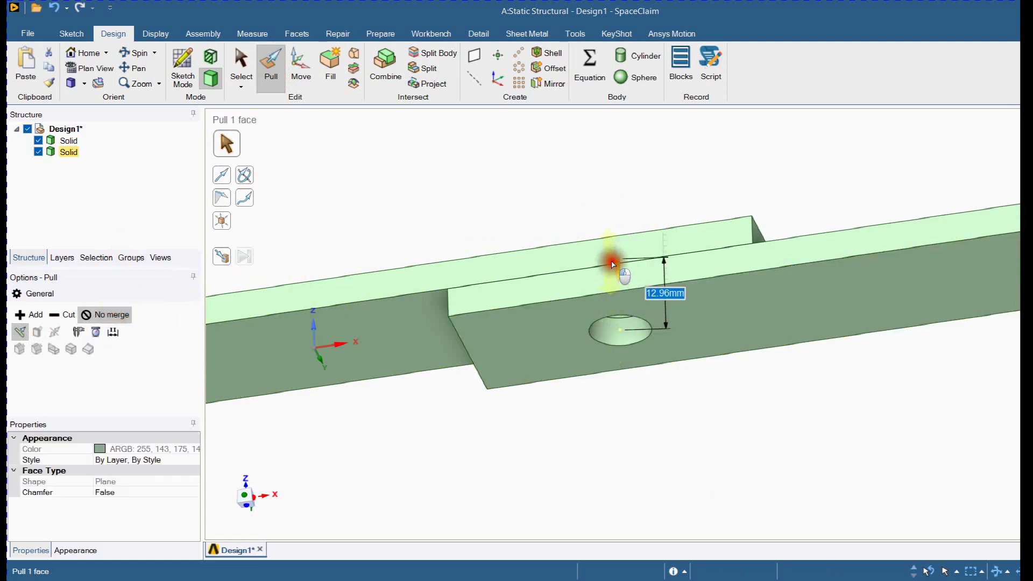
{"action": "left_click", "coordinate": [555, 186]}
Copy and paste the upper hole's top edge as a separate circle curve and fill it into a disc surface
{"action": "middle_click_drag", "start_coordinate": [554, 186], "coordinate": [582, 316]}
{"action": "left_click", "coordinate": [435, 414]}
{"action": "middle_click_drag", "start_coordinate": [398, 378], "coordinate": [364, 410]}
{"action": "scroll", "coordinate": [587, 307], "scroll_direction": "up", "scroll_amount": 2}
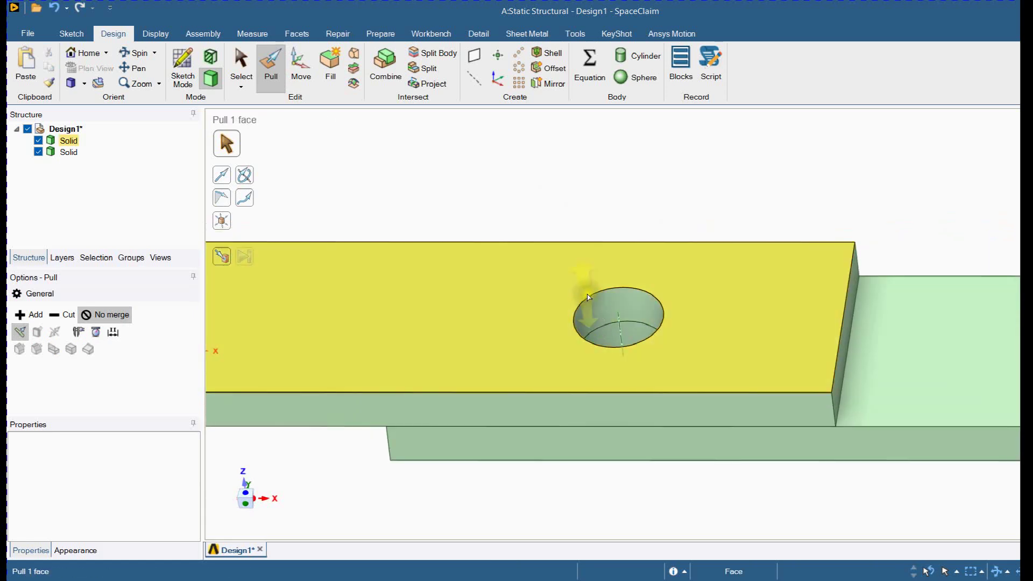
{"action": "key", "text": "s"}
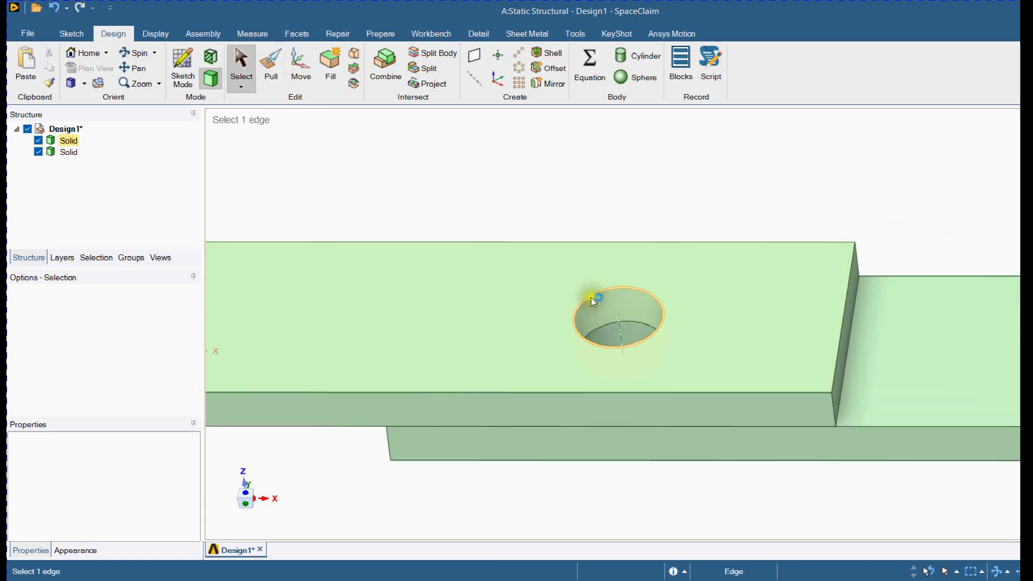
{"action": "middle_click_drag", "start_coordinate": [446, 200], "coordinate": [549, 224]}
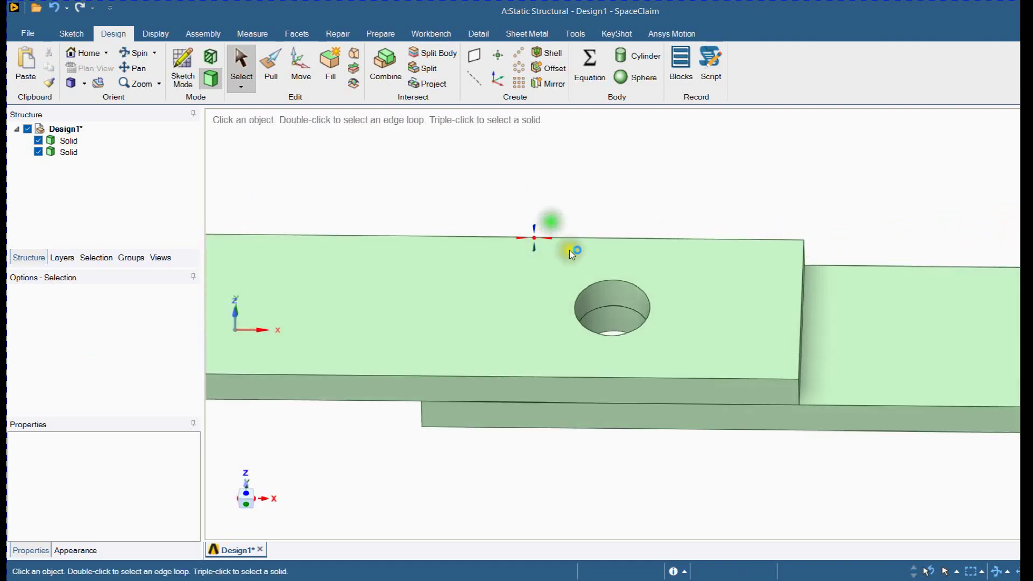
{"action": "left_click", "coordinate": [597, 286]}
{"action": "key", "text": "ctrl+c"}
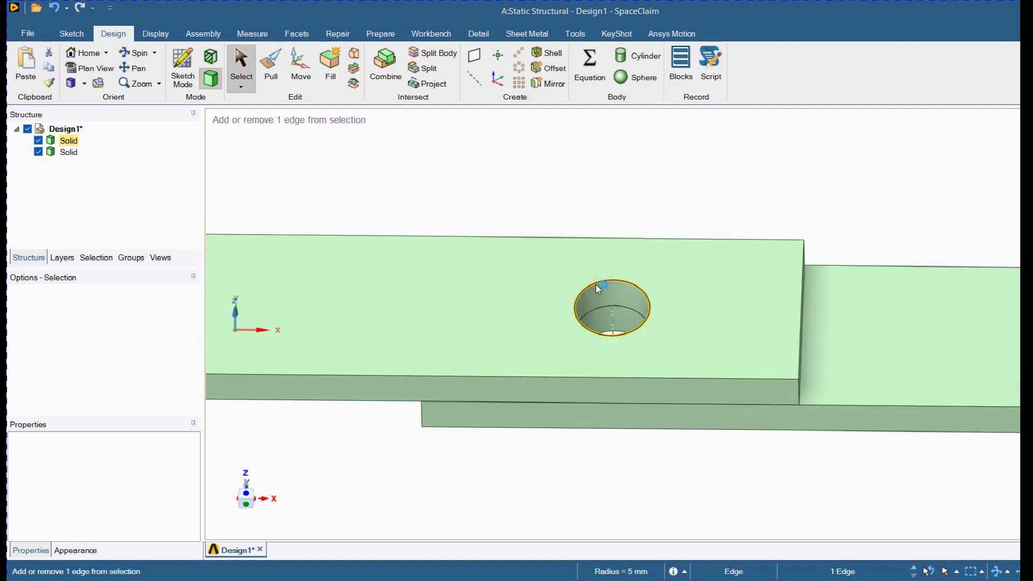
{"action": "key", "text": "ctrl+v"}
{"action": "left_click", "coordinate": [237, 173]}
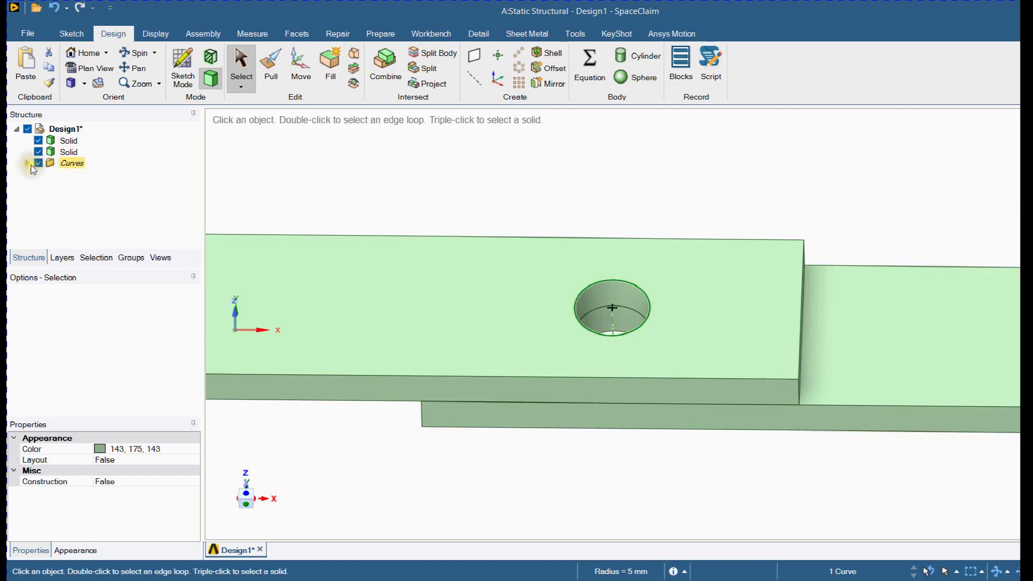
{"action": "left_click", "coordinate": [27, 163]}
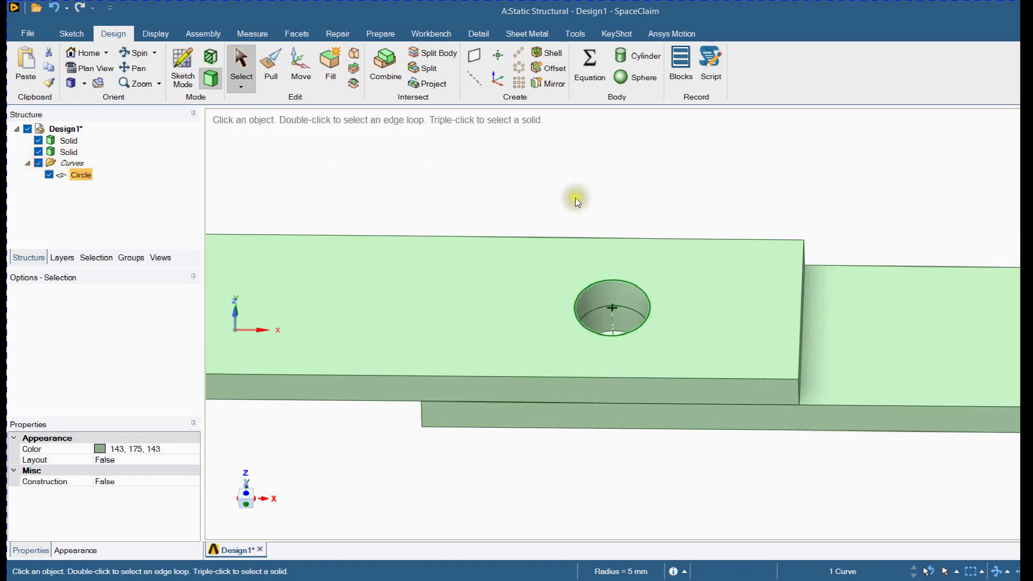
{"action": "key", "text": "f"}
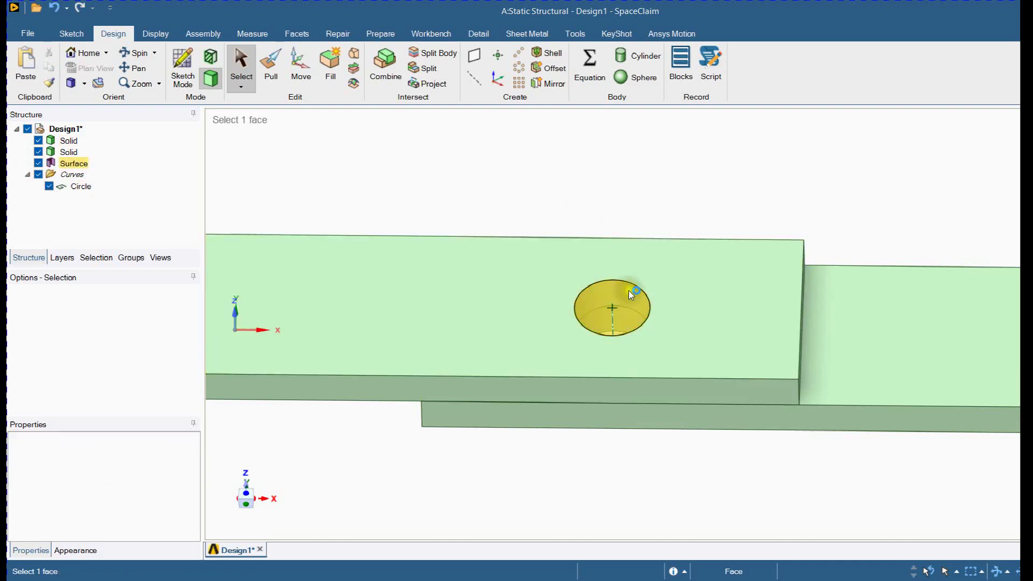
Pull the disc surface 20 mm downward through both holes with No merge to create a separate cylindrical pin
{"action": "left_click", "coordinate": [603, 303]}
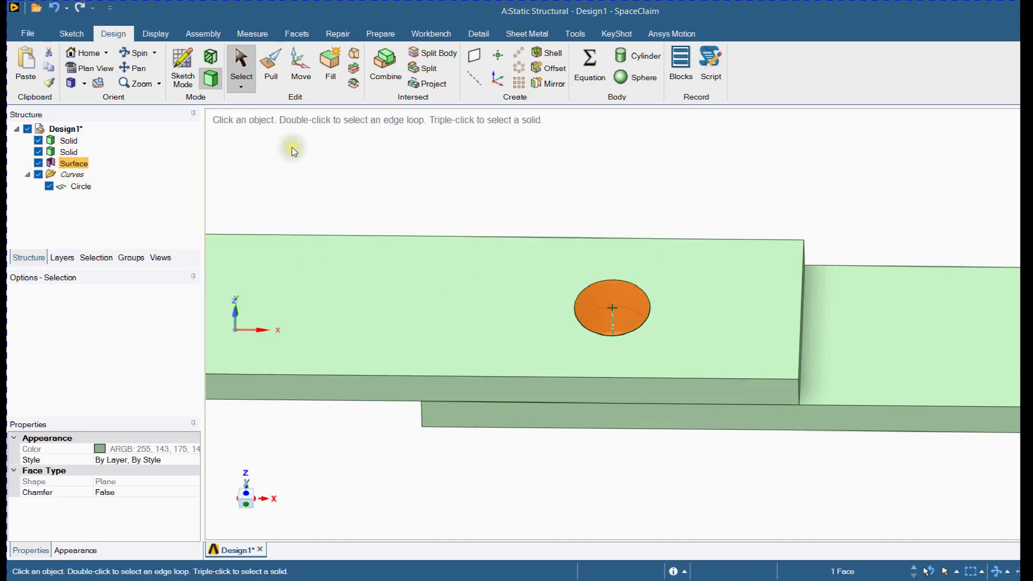
{"action": "left_click", "coordinate": [270, 69]}
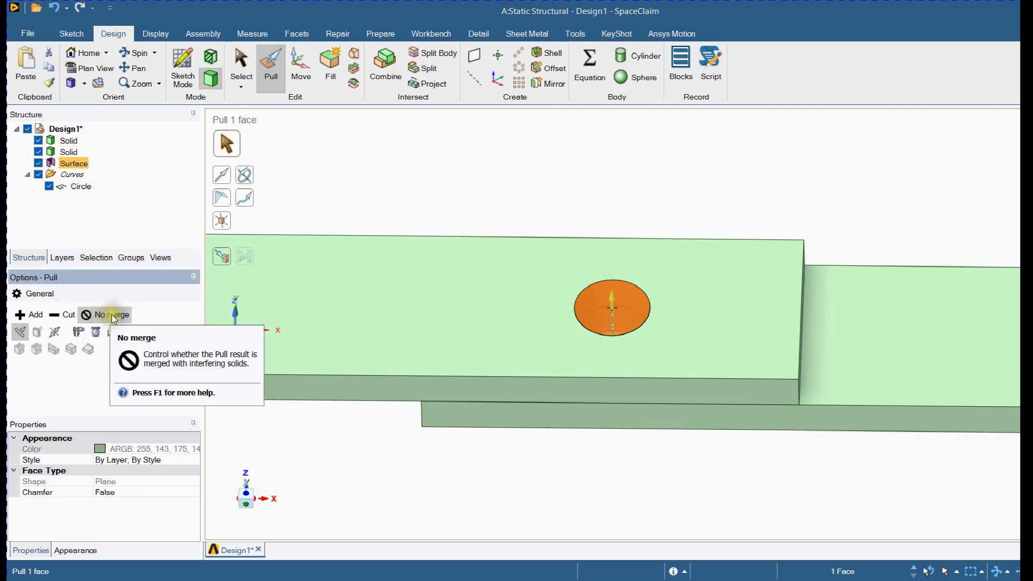
{"action": "left_click", "coordinate": [90, 315]}
{"action": "left_click_drag", "start_coordinate": [641, 308], "coordinate": [653, 439]}
{"action": "middle_click_drag", "start_coordinate": [652, 438], "coordinate": [677, 372]}
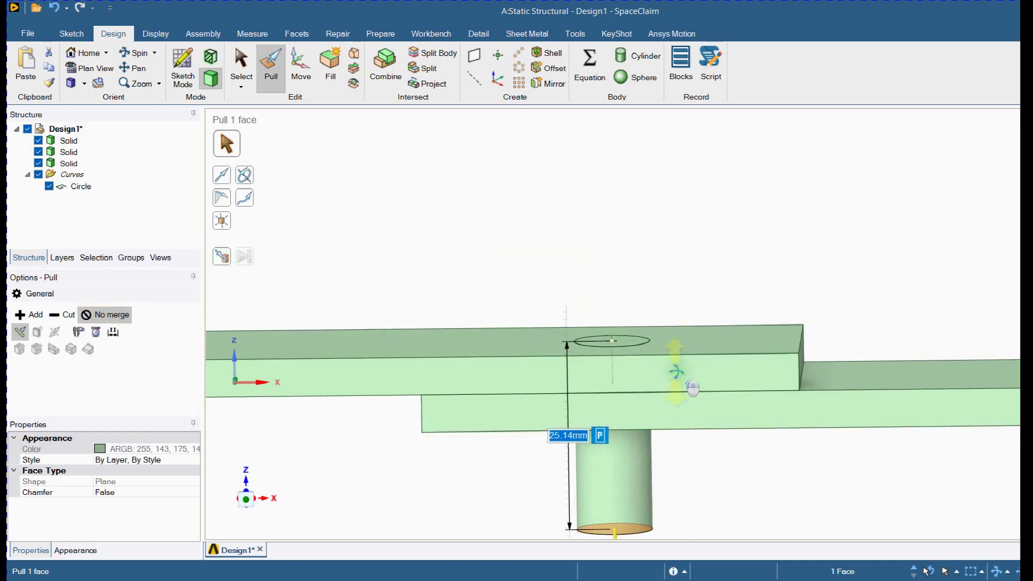
{"action": "type", "text": "20"}
{"action": "key", "text": "Return"}
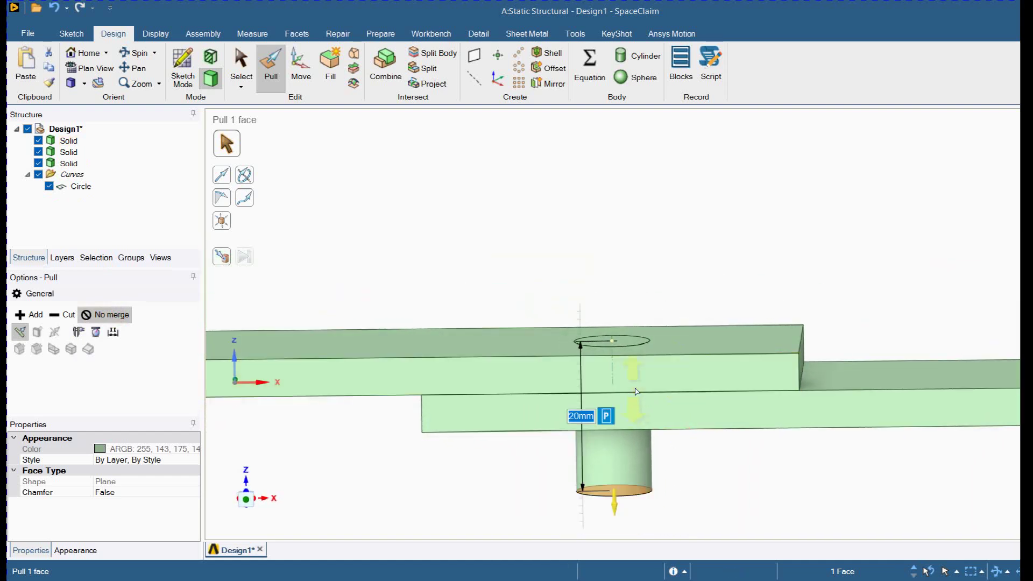
{"action": "middle_click_drag", "start_coordinate": [640, 412], "coordinate": [619, 315]}
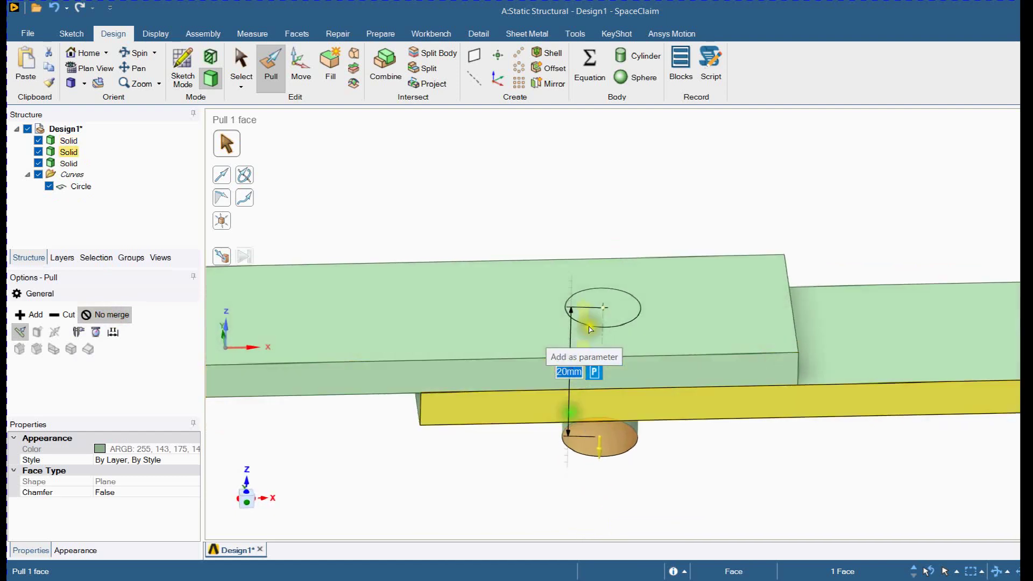
Pull the pin's top face 5 mm upward above the upper plate with No merge
{"action": "left_click", "coordinate": [629, 314]}
{"action": "left_click_drag", "start_coordinate": [628, 314], "coordinate": [622, 290]}
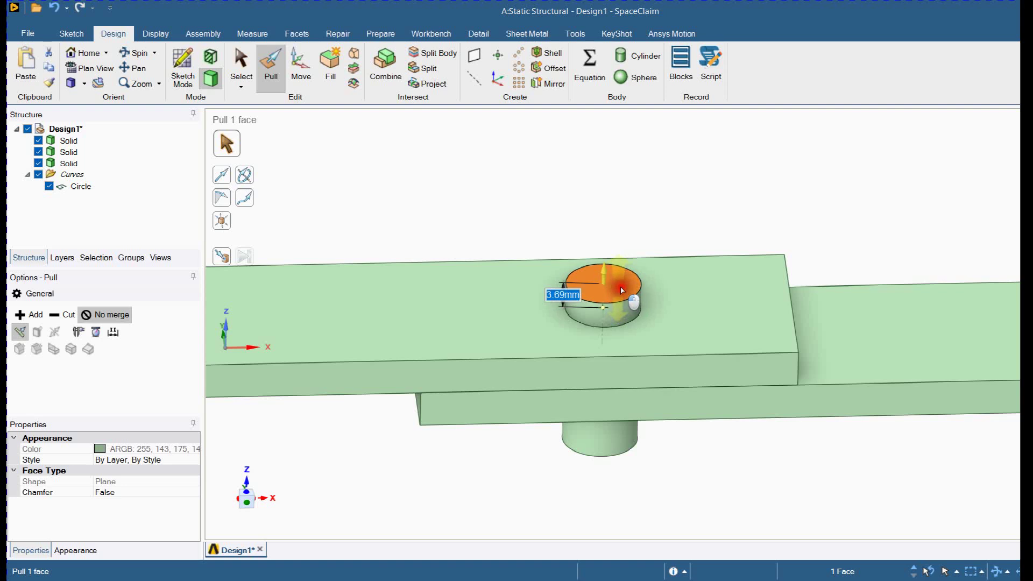
{"action": "type", "text": "5"}
{"action": "key", "text": "Return"}
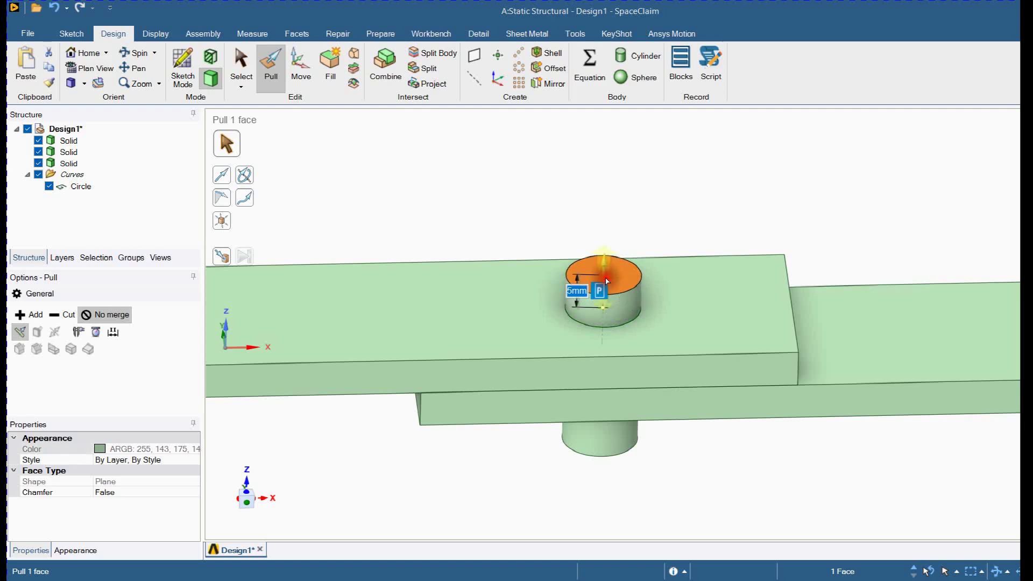
{"action": "left_click", "coordinate": [493, 240]}
{"action": "middle_click_drag", "start_coordinate": [506, 276], "coordinate": [493, 249]}
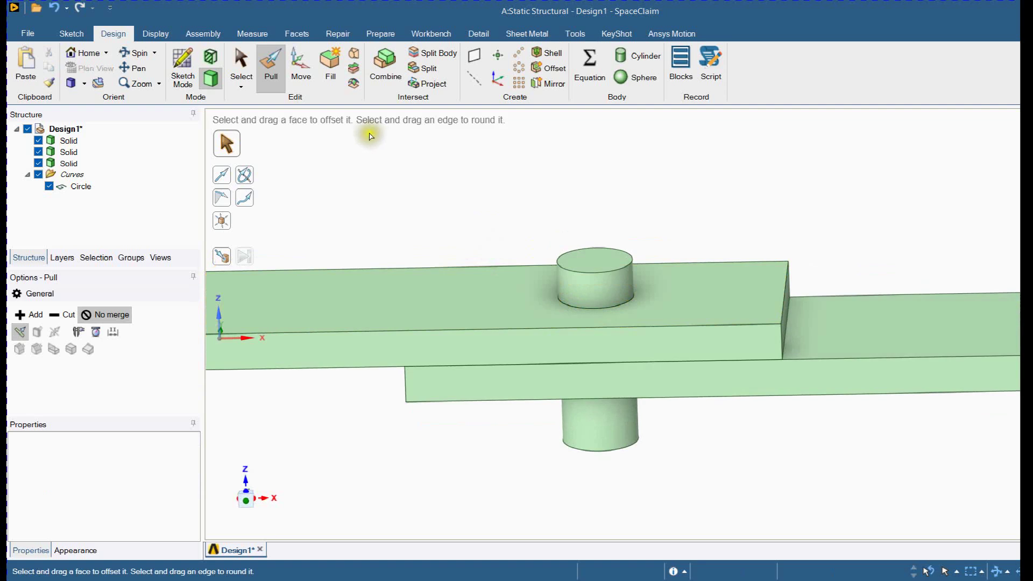
Project the upper plate's long top edge onto only the pin's cylindrical face to divide it at the plate surface
{"action": "left_click", "coordinate": [434, 85]}
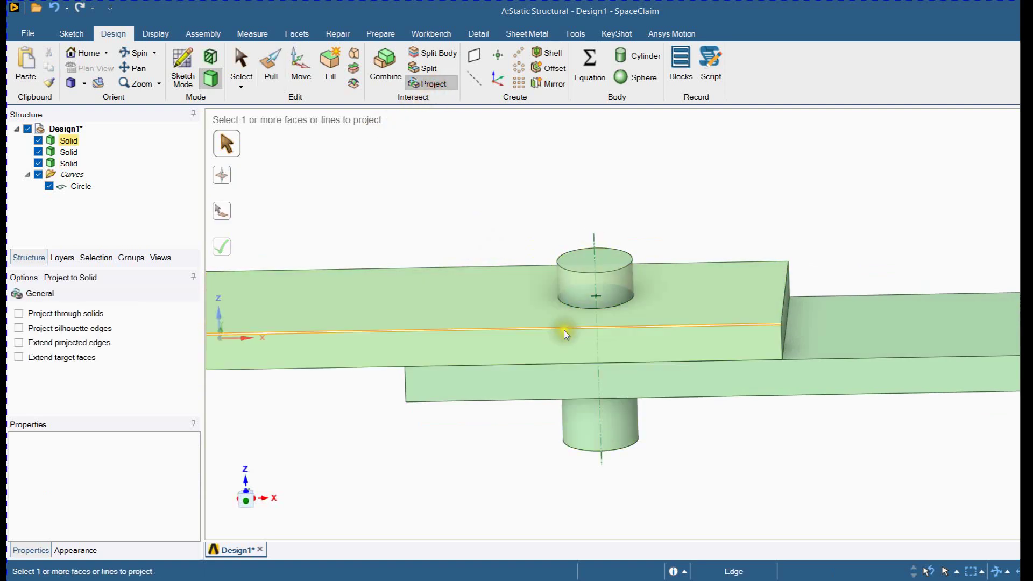
{"action": "left_click", "coordinate": [564, 329]}
{"action": "left_click", "coordinate": [222, 210]}
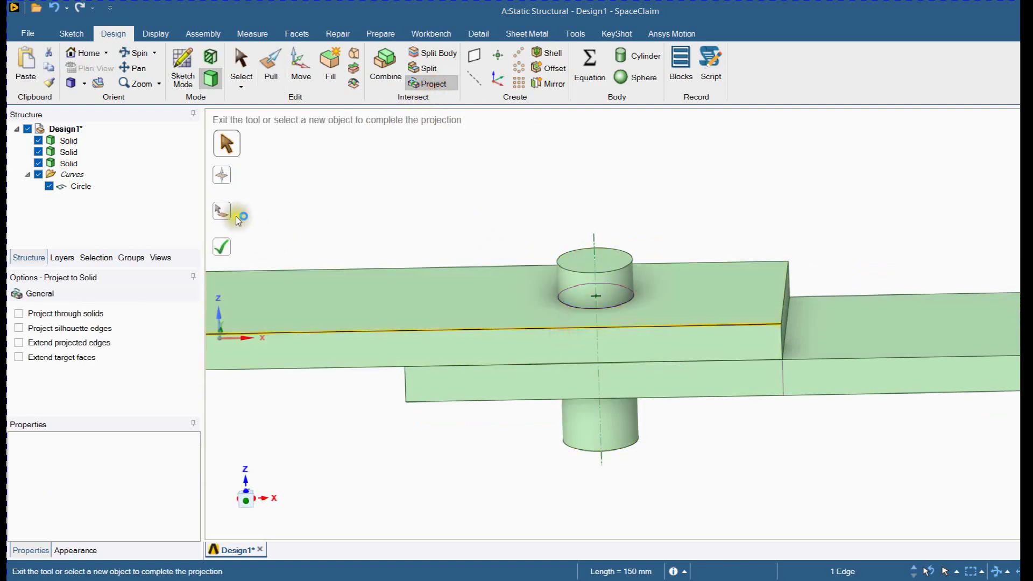
{"action": "left_click", "coordinate": [605, 284]}
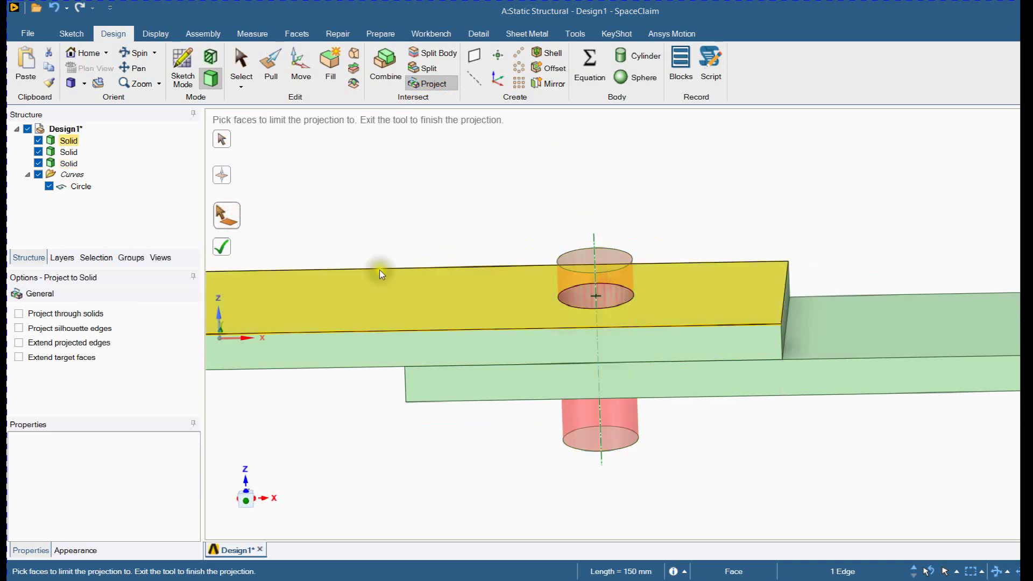
{"action": "left_click", "coordinate": [225, 248]}
Project the lower plate's long bottom edge onto only the pin's cylindrical face below the plates
{"action": "middle_click_drag", "start_coordinate": [409, 398], "coordinate": [428, 377]}
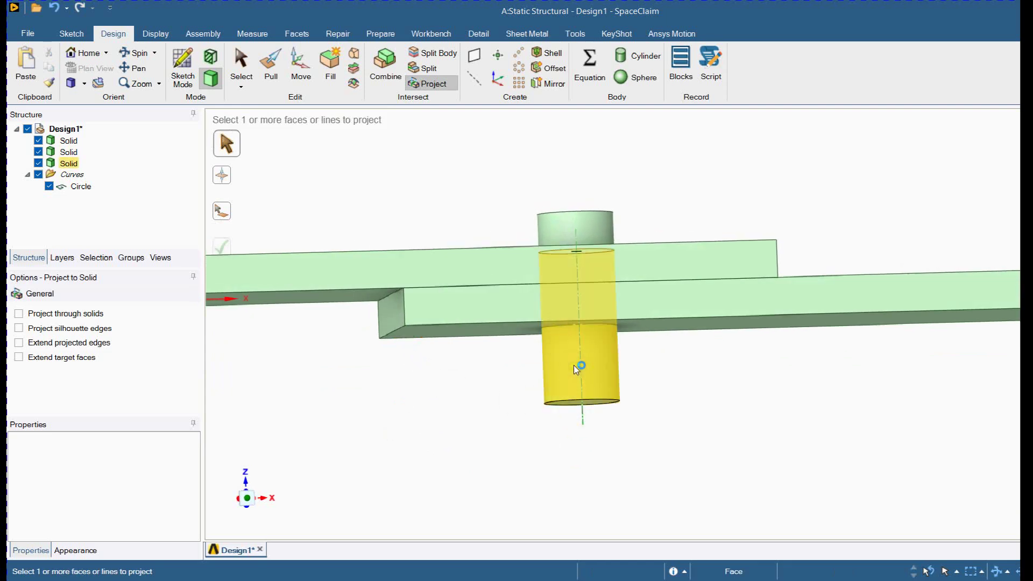
{"action": "left_click", "coordinate": [551, 321]}
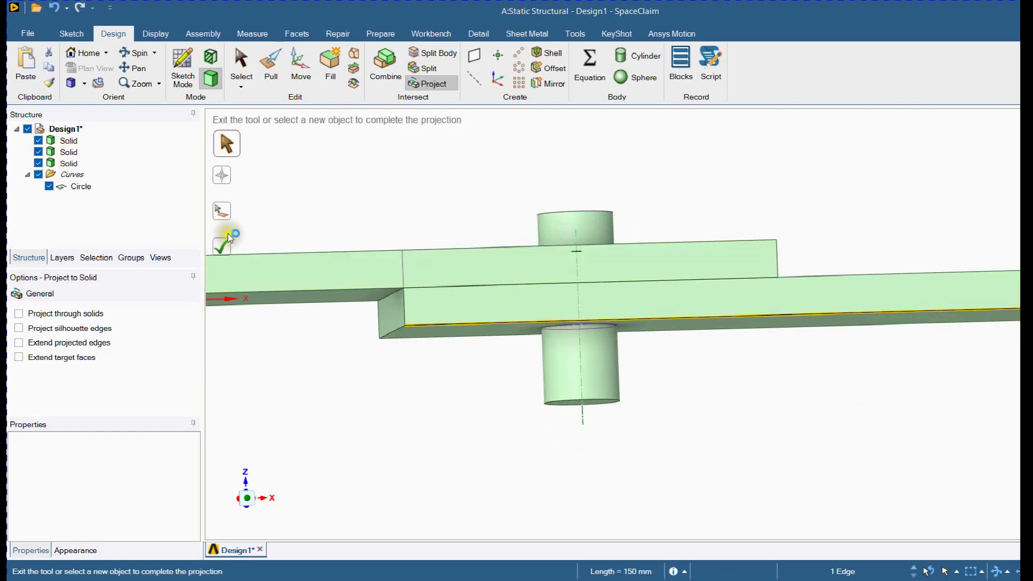
{"action": "left_click", "coordinate": [222, 212]}
{"action": "left_click", "coordinate": [562, 357]}
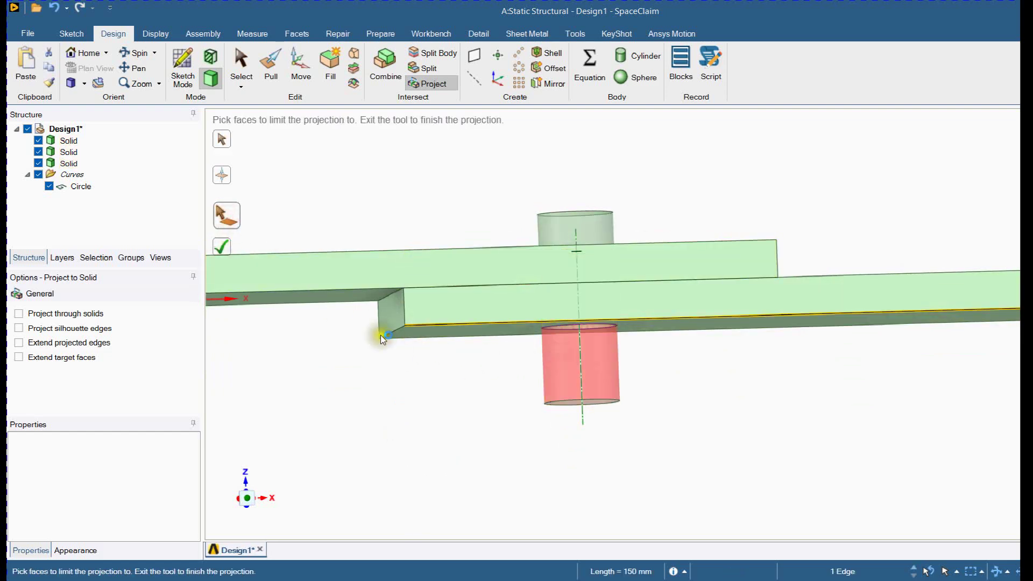
{"action": "left_click", "coordinate": [220, 248]}
{"action": "middle_click_drag", "start_coordinate": [429, 409], "coordinate": [446, 412]}
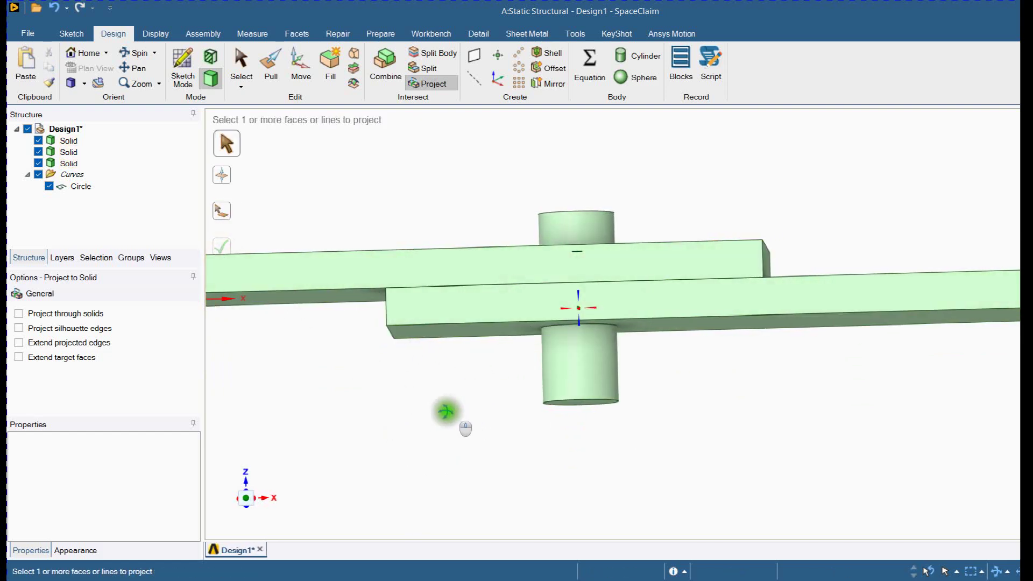
Split the pin's protruding lower cylindrical face around its circumference and remove the two lengthwise split curves
{"action": "left_click", "coordinate": [430, 74]}
{"action": "left_click", "coordinate": [594, 391]}
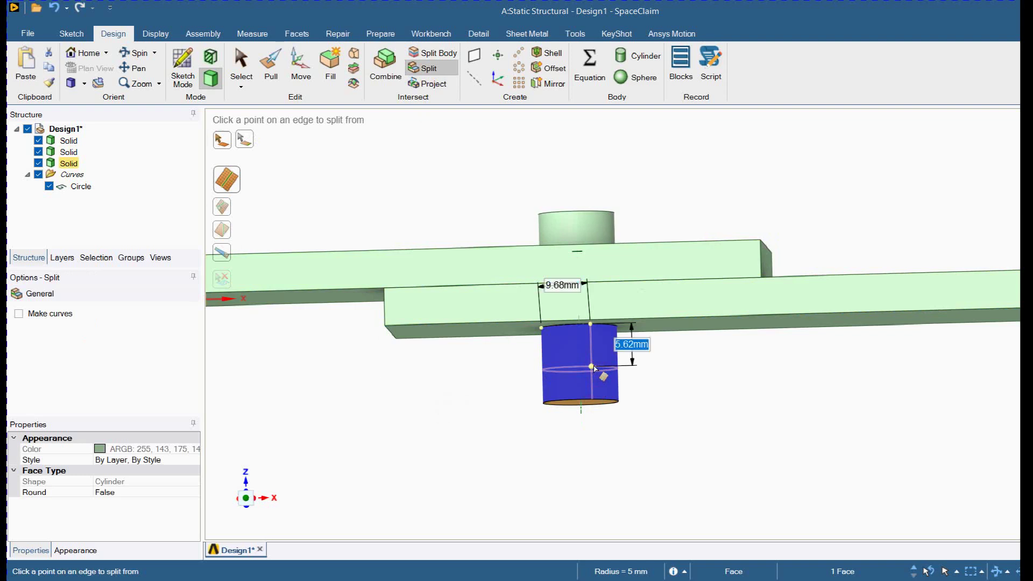
{"action": "key", "text": "Return"}
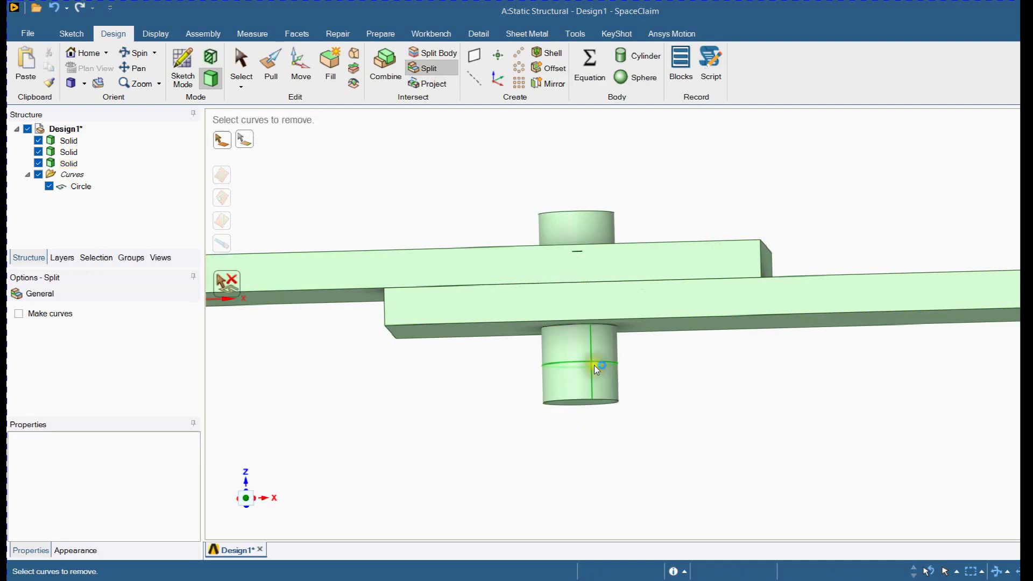
{"action": "left_click", "coordinate": [593, 350]}
{"action": "left_click", "coordinate": [593, 385]}
{"action": "key", "text": "Escape"}
{"action": "middle_click_drag", "start_coordinate": [474, 409], "coordinate": [491, 437]}
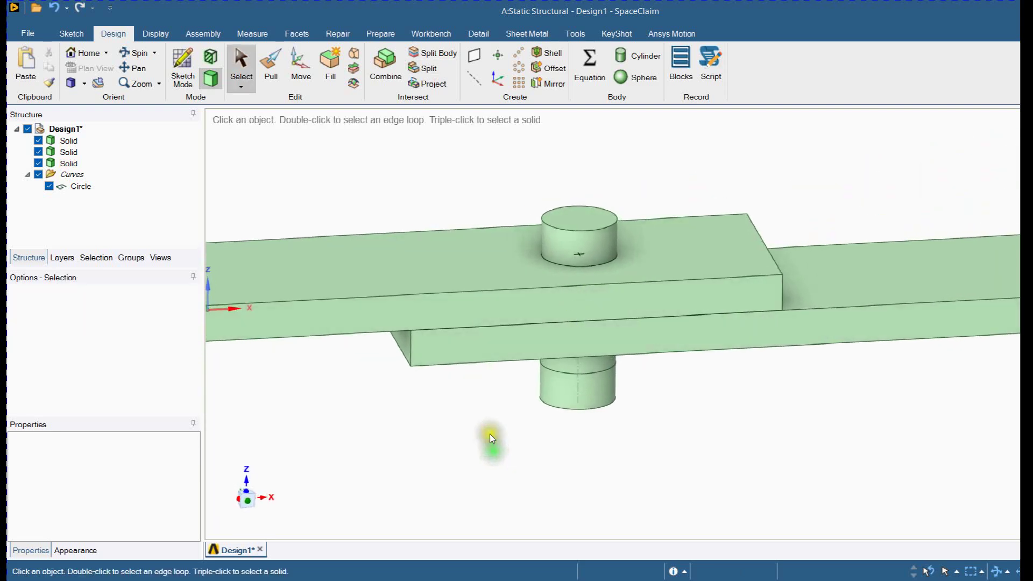
Pull the pin's cylindrical face above the upper plate to a 7.5 mm radius with No merge to form the head
{"action": "left_click", "coordinate": [564, 237]}
{"action": "left_click", "coordinate": [277, 76]}
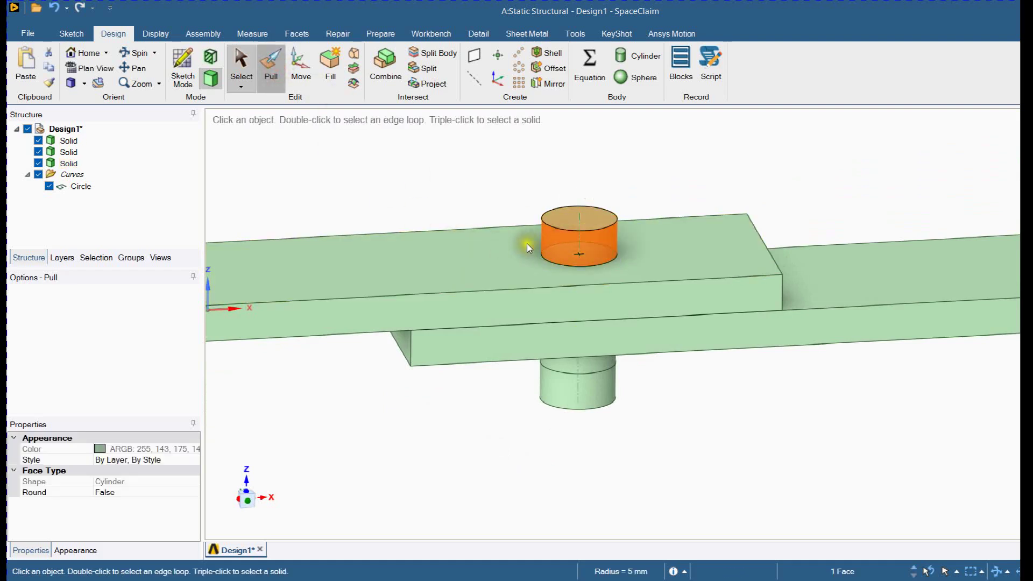
{"action": "left_click", "coordinate": [127, 316]}
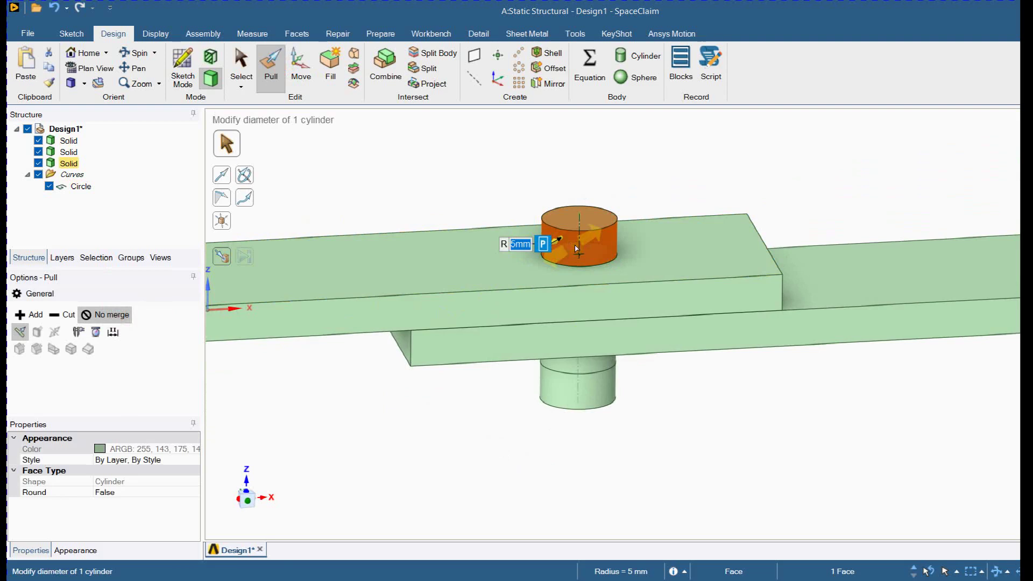
{"action": "type", "text": "7.5"}
{"action": "key", "text": "Return"}
Copy and paste the pin's cylindrical face directly beneath the lower plate as a separate surface
{"action": "middle_click_drag", "start_coordinate": [491, 415], "coordinate": [532, 345]}
{"action": "left_click", "coordinate": [570, 340]}
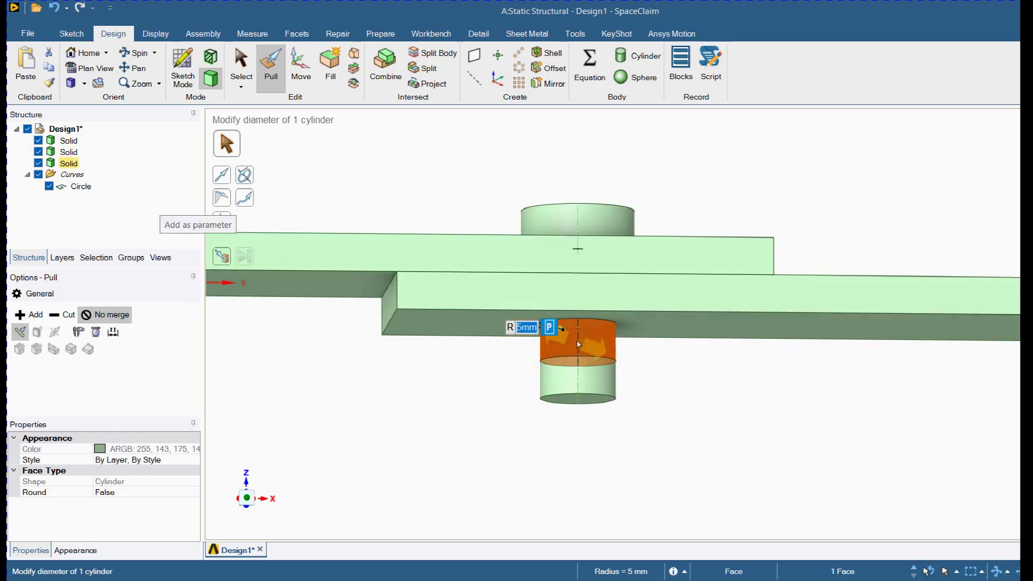
{"action": "key", "text": "ctrl+c"}
{"action": "key", "text": "ctrl+v"}
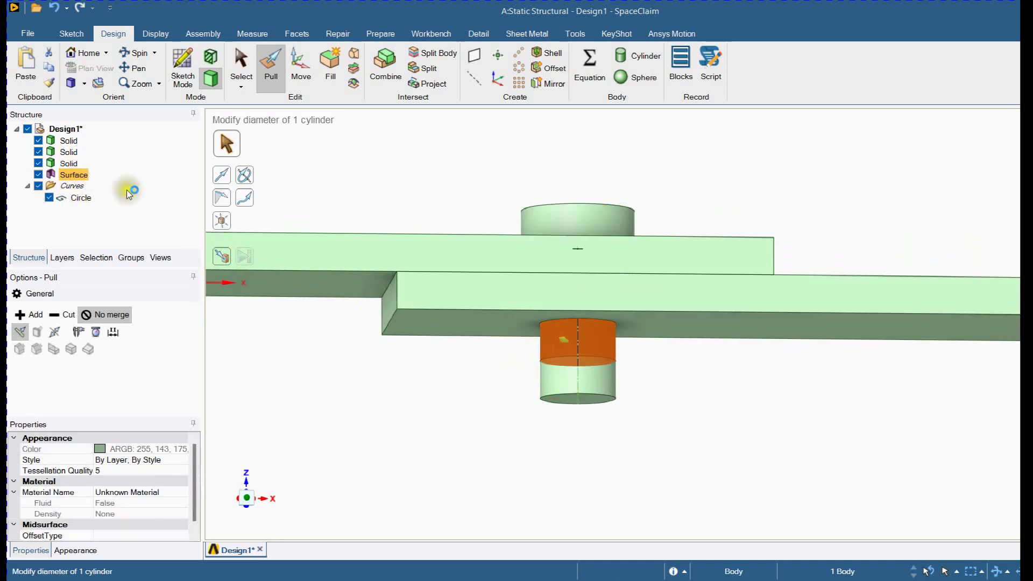
Pull the copied cylindrical surface outward with No merge into a separate ring solid with a 7.5 mm outer radius
{"action": "left_click", "coordinate": [569, 347]}
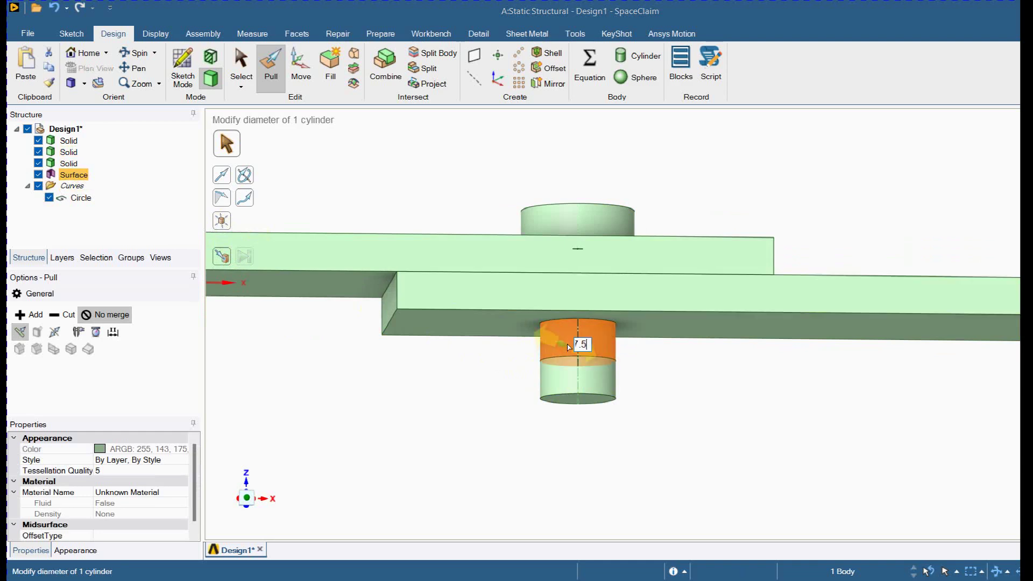
{"action": "left_click_drag", "start_coordinate": [569, 347], "coordinate": [514, 378]}
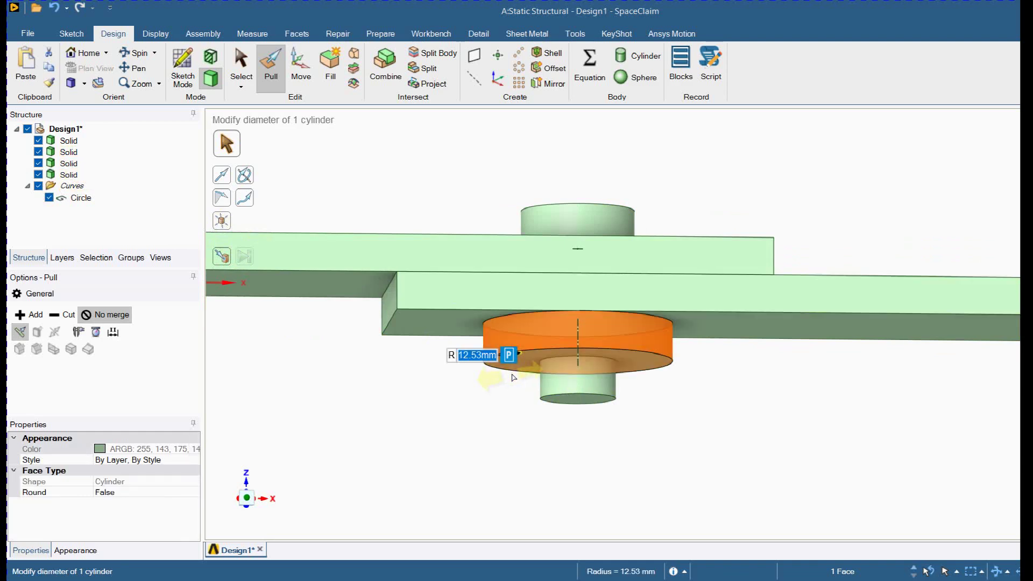
{"action": "type", "text": "7."}
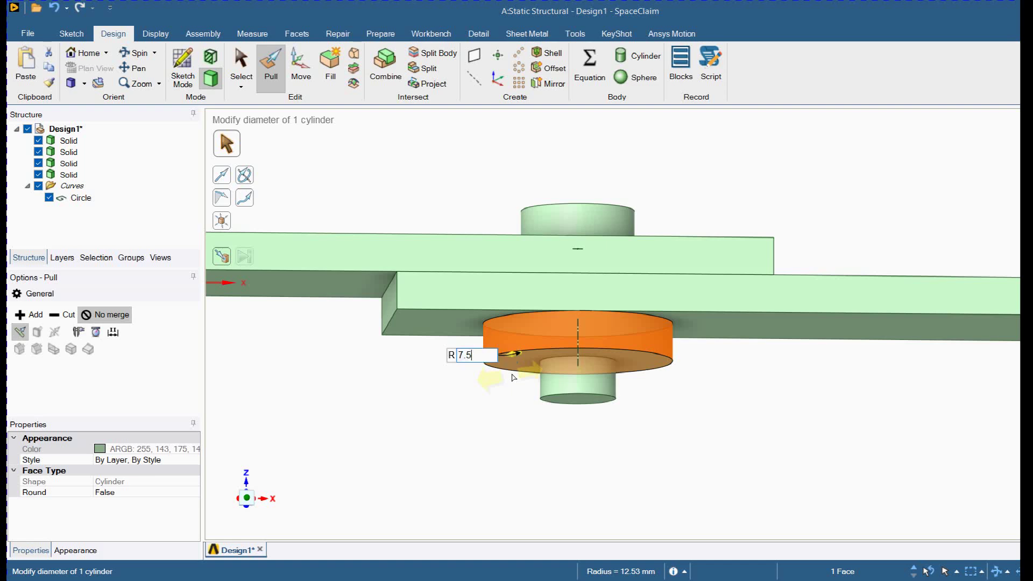
{"action": "type", "text": "5"}
{"action": "key", "text": "Return"}
{"action": "key", "text": "Escape"}
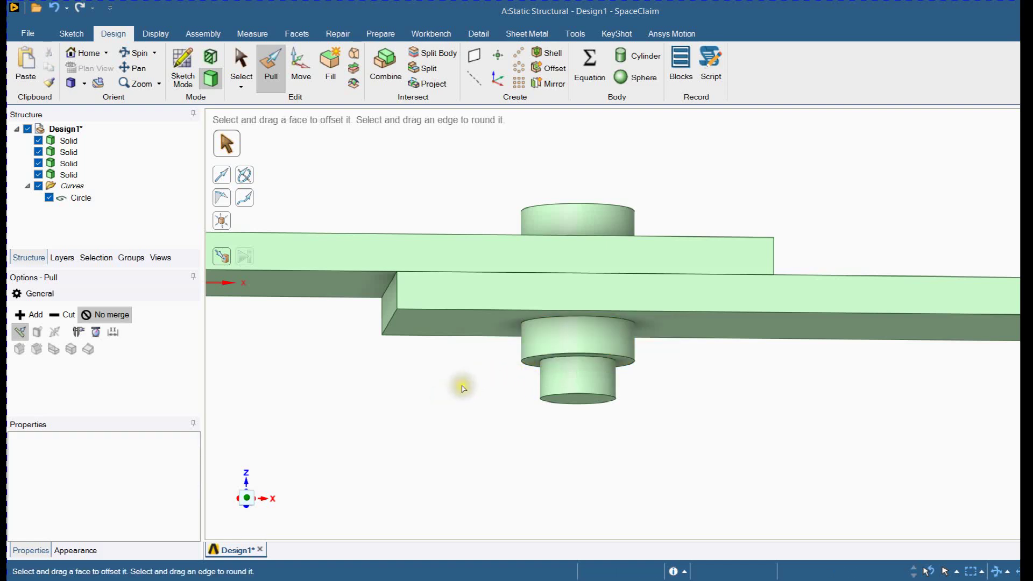
Delete the Curves folder containing the leftover circle from the design
{"action": "key", "text": "Escape"}
{"action": "middle_click_drag", "start_coordinate": [463, 386], "coordinate": [473, 454]}
{"action": "left_click", "coordinate": [72, 186]}
{"action": "right_click", "coordinate": [74, 187]}
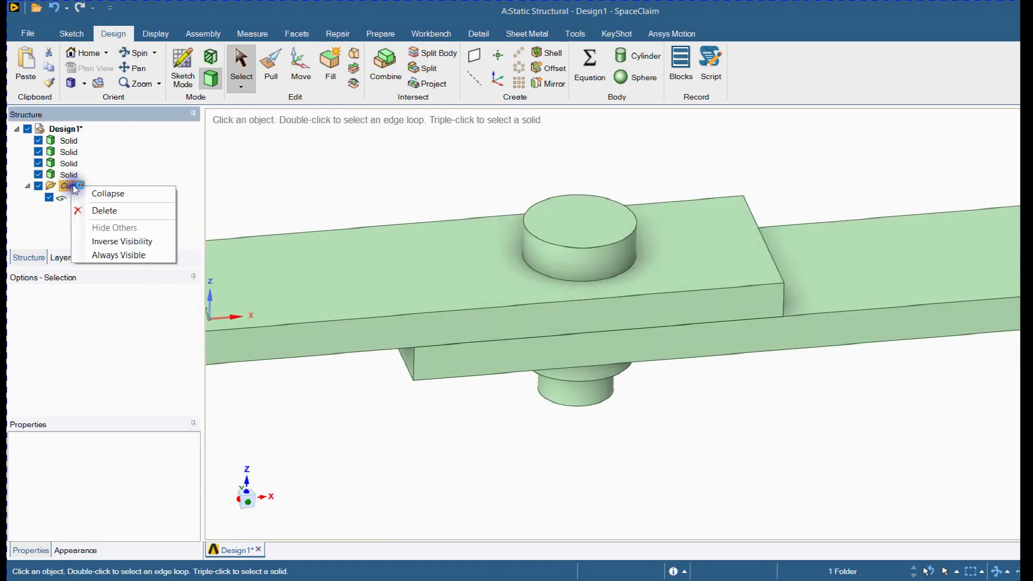
{"action": "left_click", "coordinate": [89, 206]}
Hide the four solids one by one to inspect each body, and show all of them again
{"action": "scroll", "coordinate": [435, 239], "scroll_direction": "down", "scroll_amount": 5}
{"action": "middle_click_drag", "start_coordinate": [608, 395], "coordinate": [531, 372]}
{"action": "middle_click_drag", "start_coordinate": [345, 198], "coordinate": [335, 247]}
{"action": "left_click", "coordinate": [38, 141]}
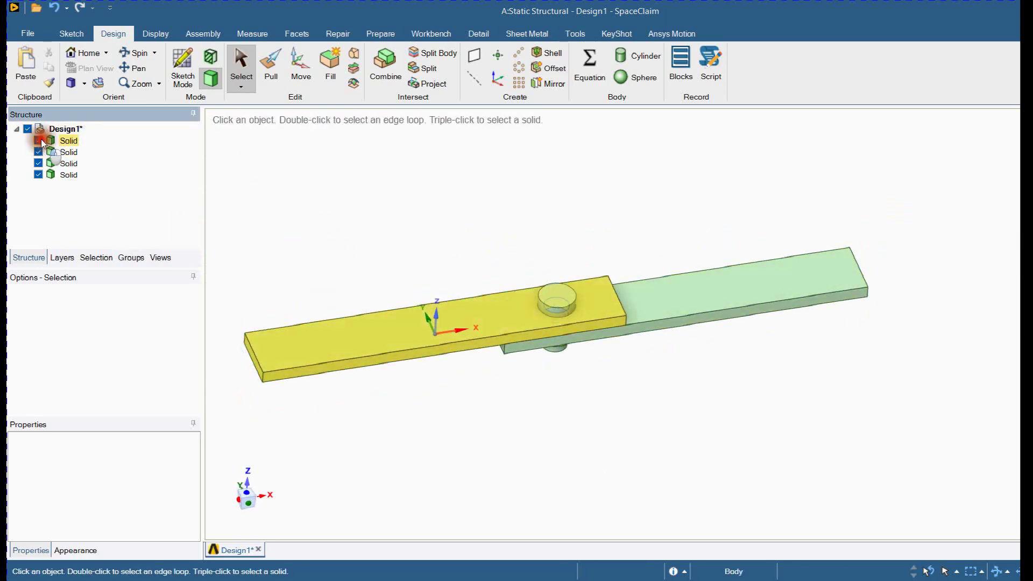
{"action": "middle_click_drag", "start_coordinate": [619, 218], "coordinate": [584, 159]}
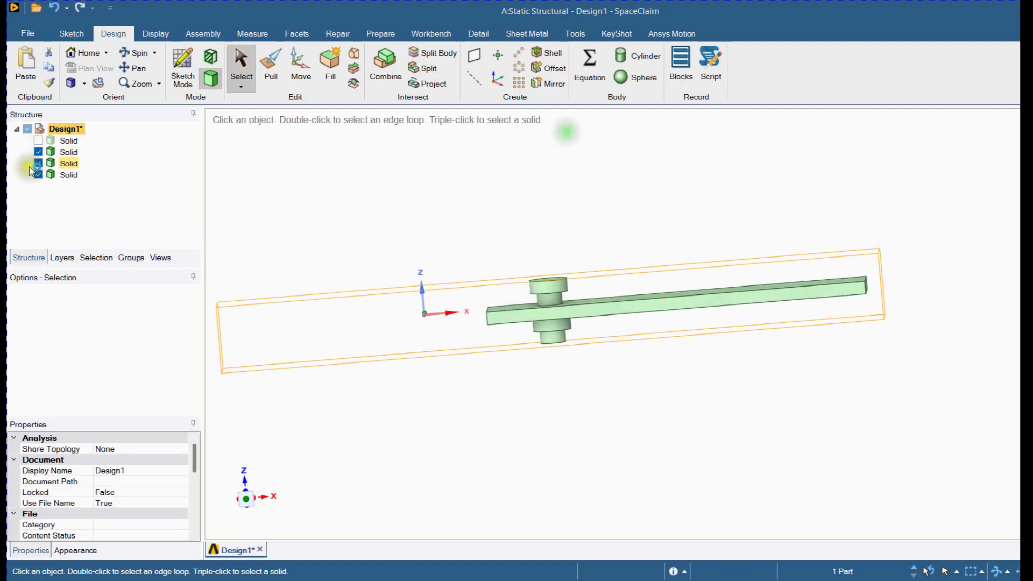
{"action": "left_click", "coordinate": [38, 152]}
{"action": "middle_click_drag", "start_coordinate": [514, 245], "coordinate": [500, 221]}
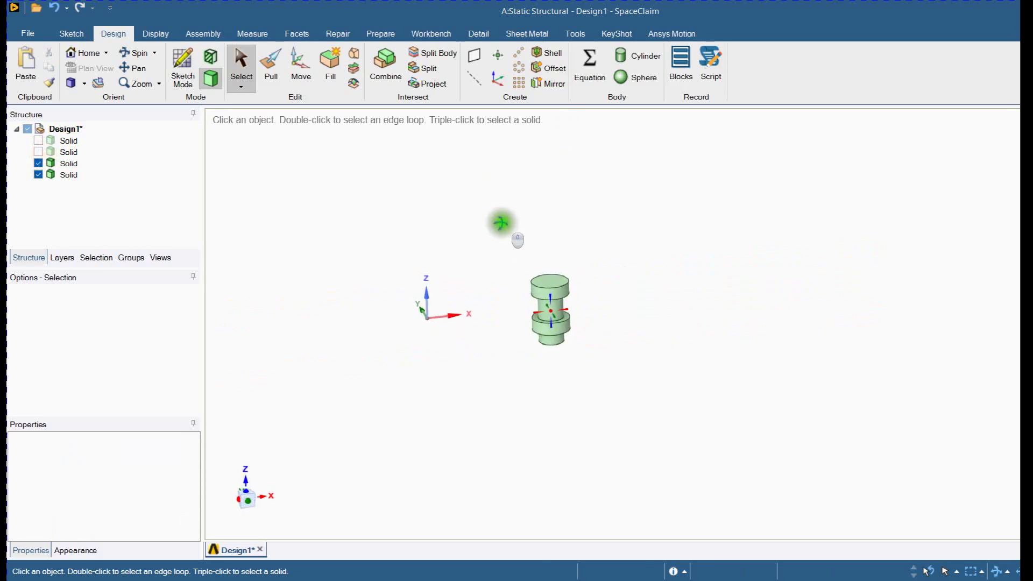
{"action": "left_click", "coordinate": [39, 163]}
{"action": "middle_click_drag", "start_coordinate": [497, 184], "coordinate": [519, 259]}
{"action": "left_click", "coordinate": [38, 175]}
{"action": "middle_click_drag", "start_coordinate": [549, 326], "coordinate": [542, 305]}
{"action": "right_click", "coordinate": [542, 306]}
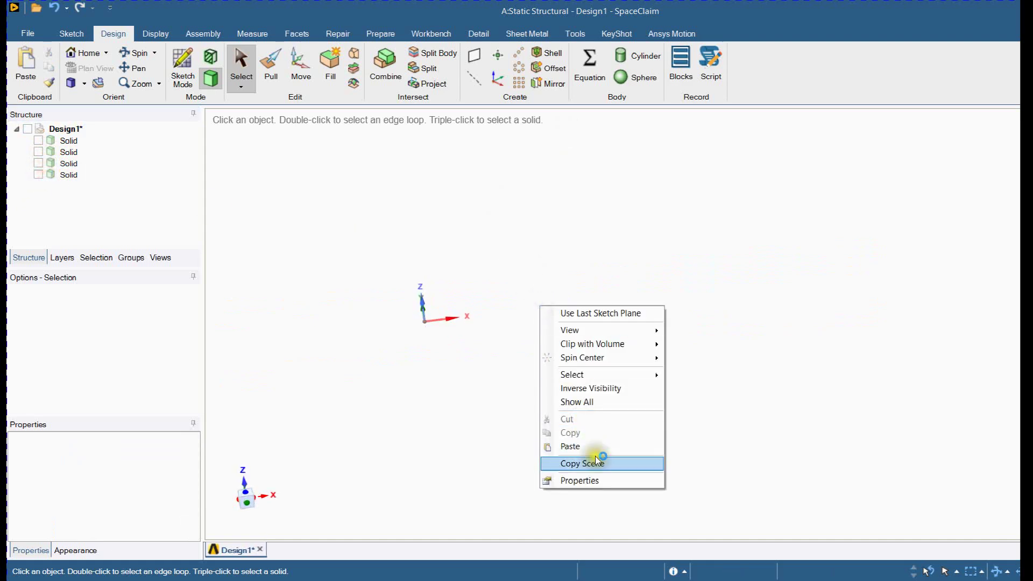
{"action": "left_click", "coordinate": [577, 402]}
{"action": "scroll", "coordinate": [435, 192], "scroll_direction": "up", "scroll_amount": 3}
{"action": "scroll", "coordinate": [434, 192], "scroll_direction": "down", "scroll_amount": 4}
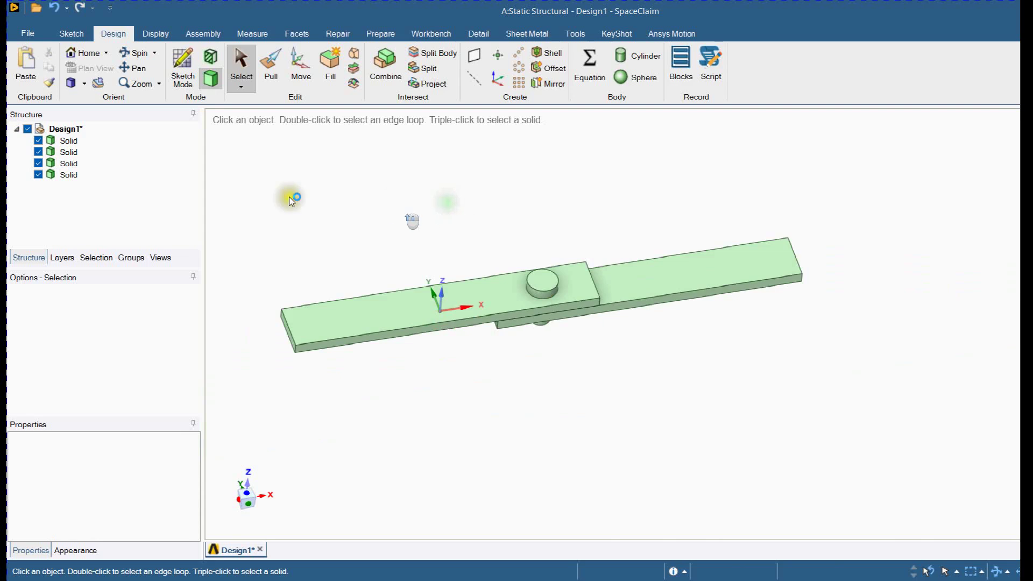
Rename the ring solid as nut and the headed pin solid as bolt
{"action": "left_click", "coordinate": [69, 176]}
{"action": "right_click", "coordinate": [70, 176]}
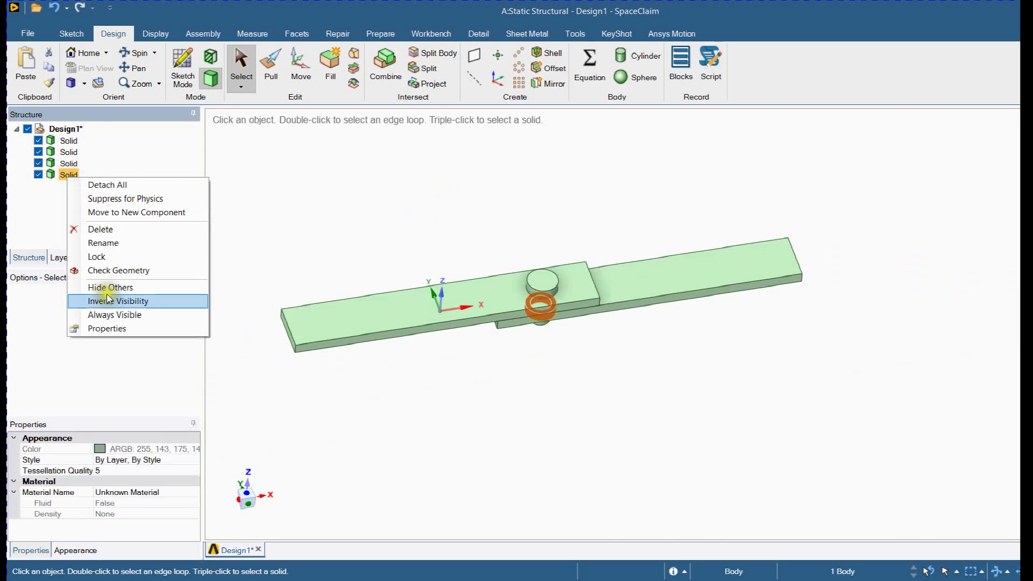
{"action": "left_click", "coordinate": [105, 244]}
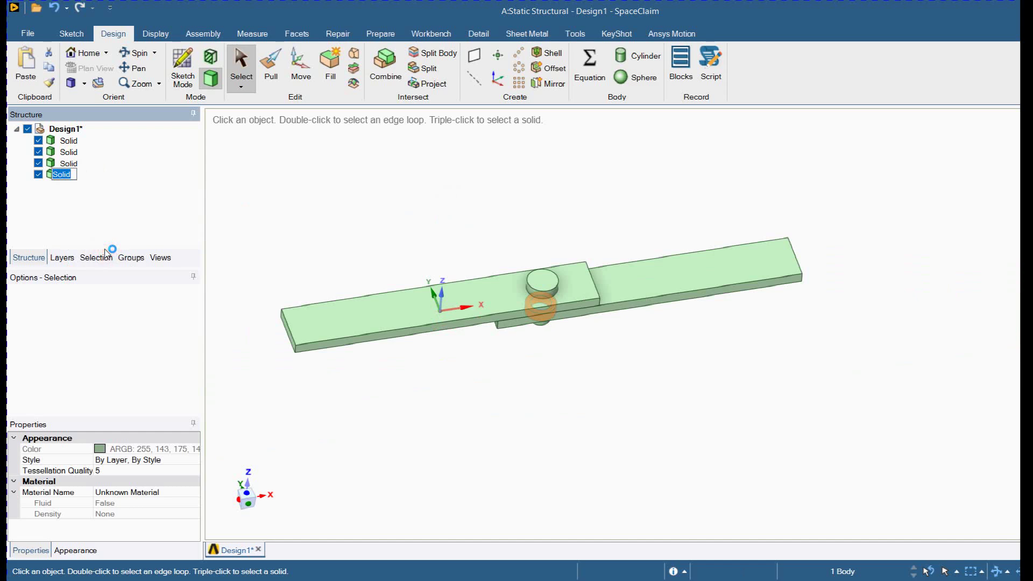
{"action": "left_click", "coordinate": [70, 164]}
{"action": "right_click", "coordinate": [72, 164]}
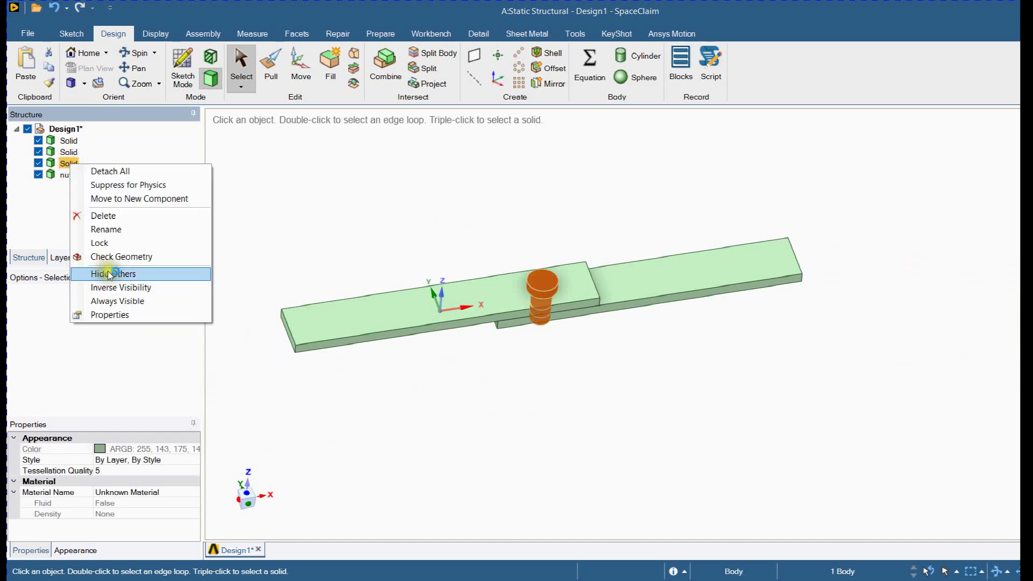
{"action": "left_click", "coordinate": [106, 230]}
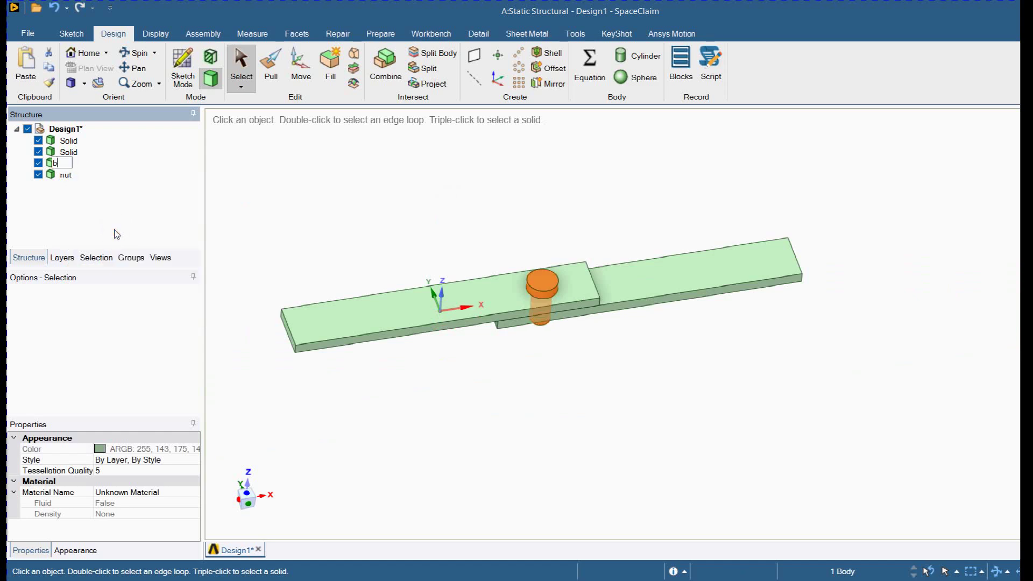
{"action": "middle_click_drag", "start_coordinate": [369, 224], "coordinate": [388, 240]}
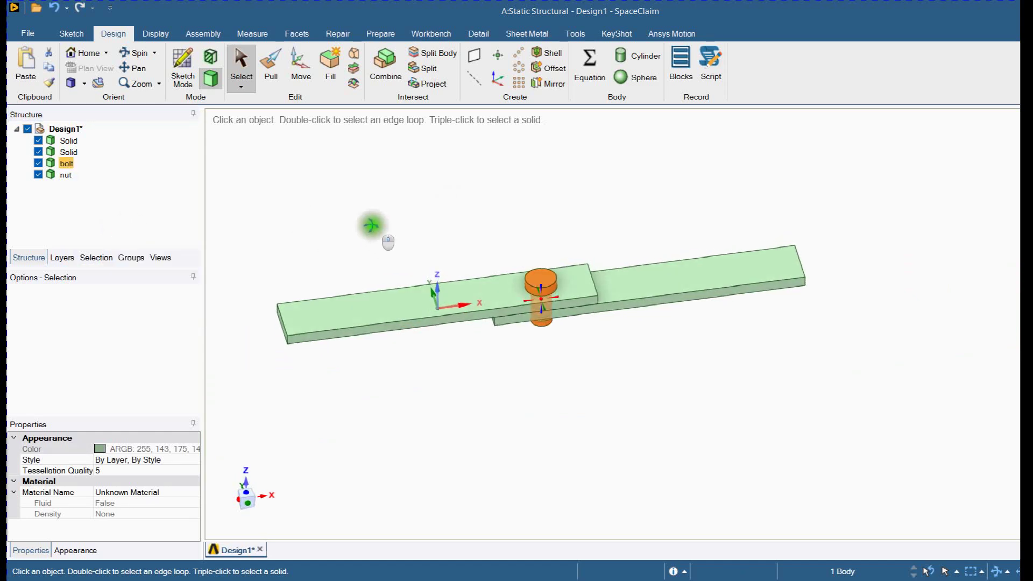
Rename the upper plate solid as top_plate
{"action": "left_click", "coordinate": [72, 140]}
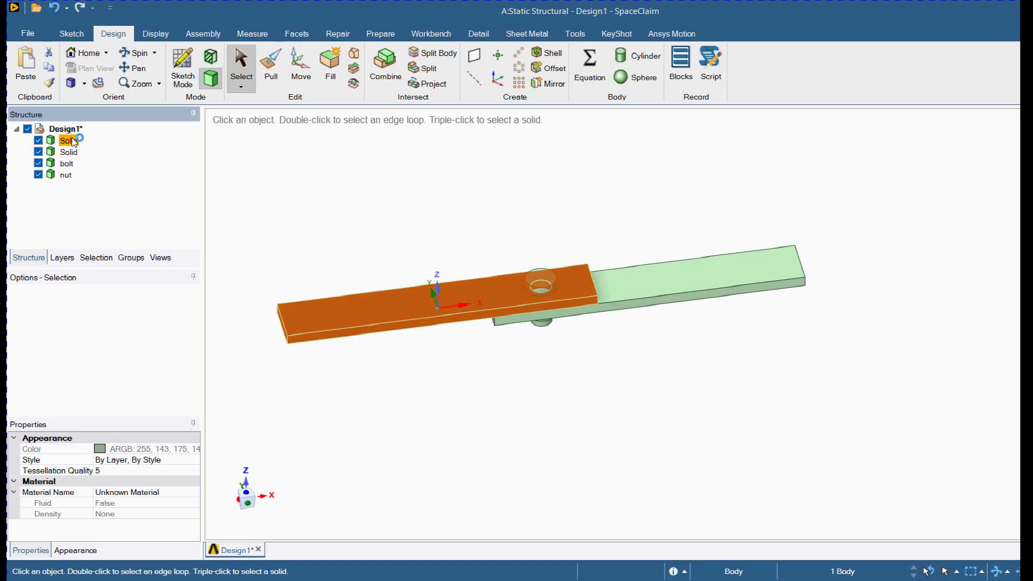
{"action": "right_click", "coordinate": [73, 141]}
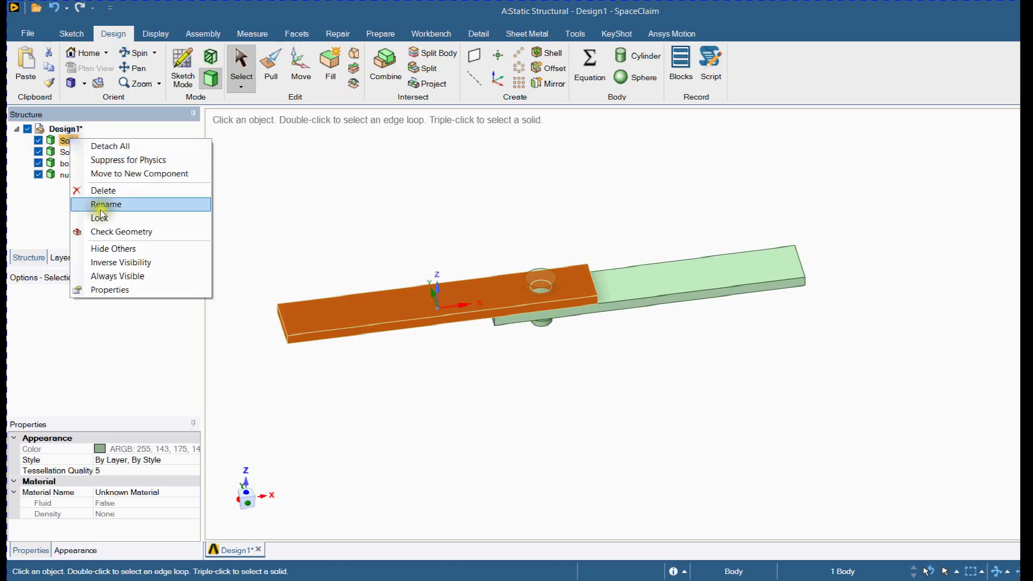
{"action": "left_click", "coordinate": [116, 204]}
{"action": "type", "text": "top_plate"}
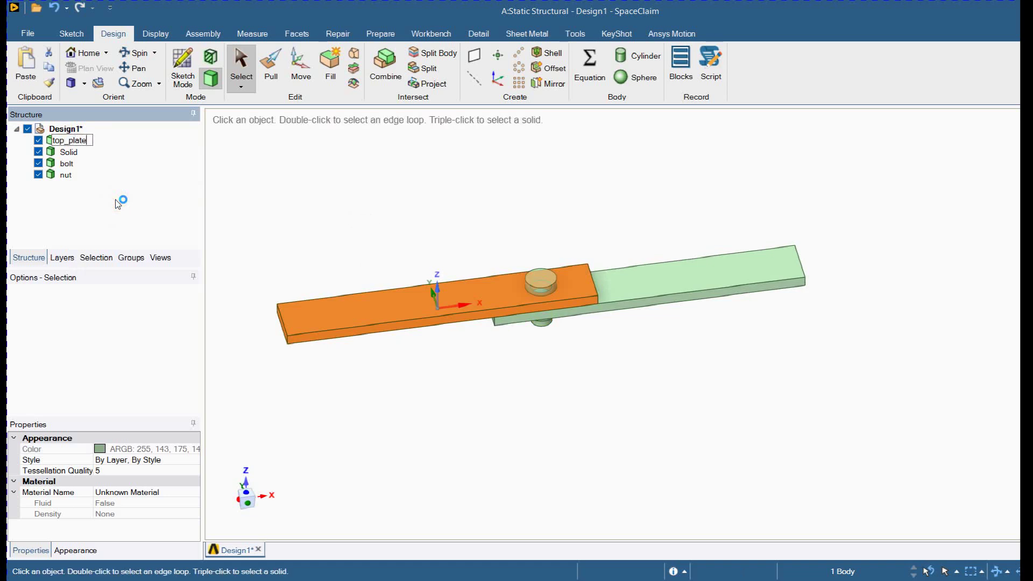
Keep the top_plate name and rename the lower plate solid as bottom_plate
{"action": "key", "text": "Return"}
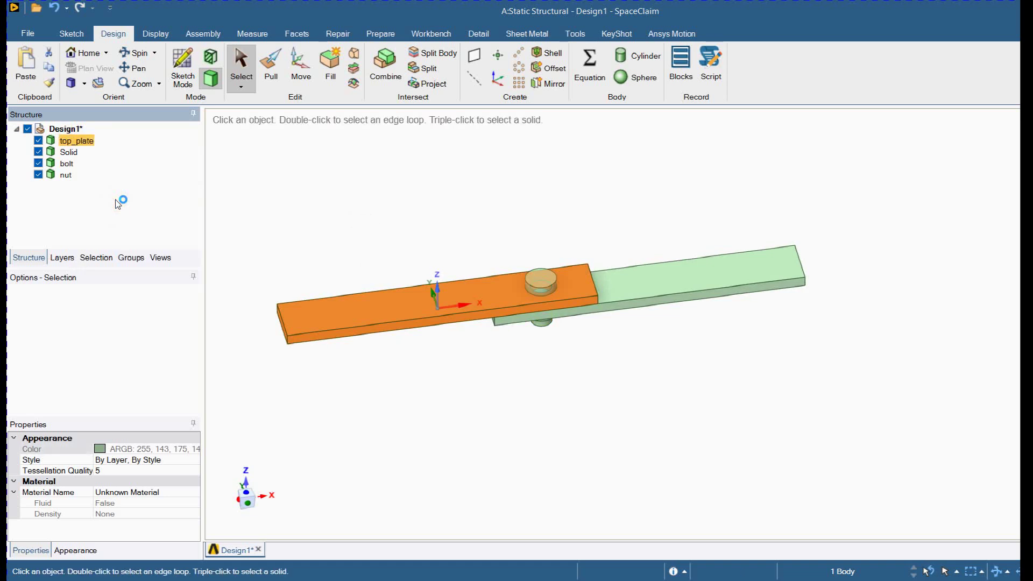
{"action": "left_click", "coordinate": [69, 152]}
{"action": "right_click", "coordinate": [68, 152]}
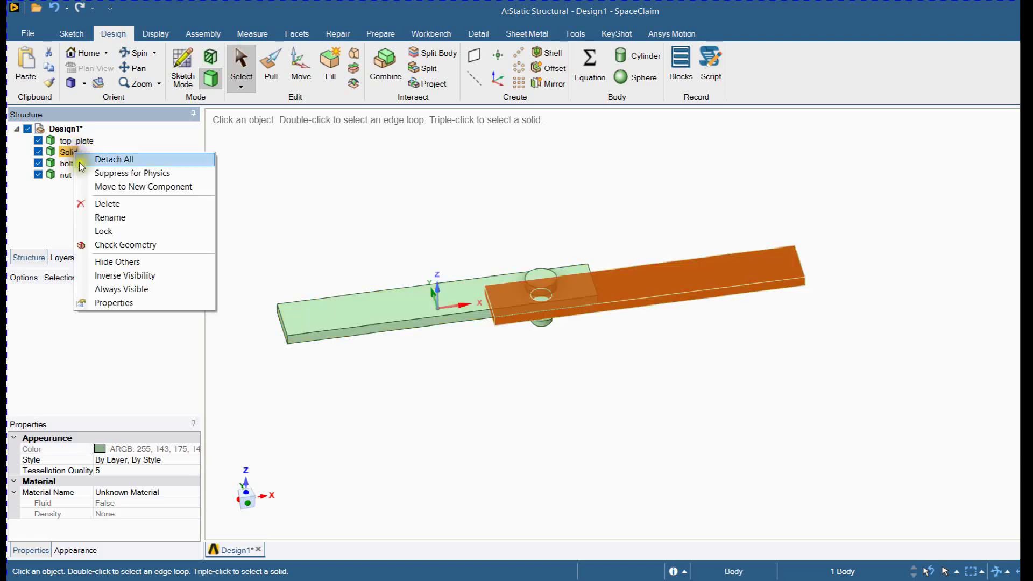
{"action": "left_click", "coordinate": [122, 218]}
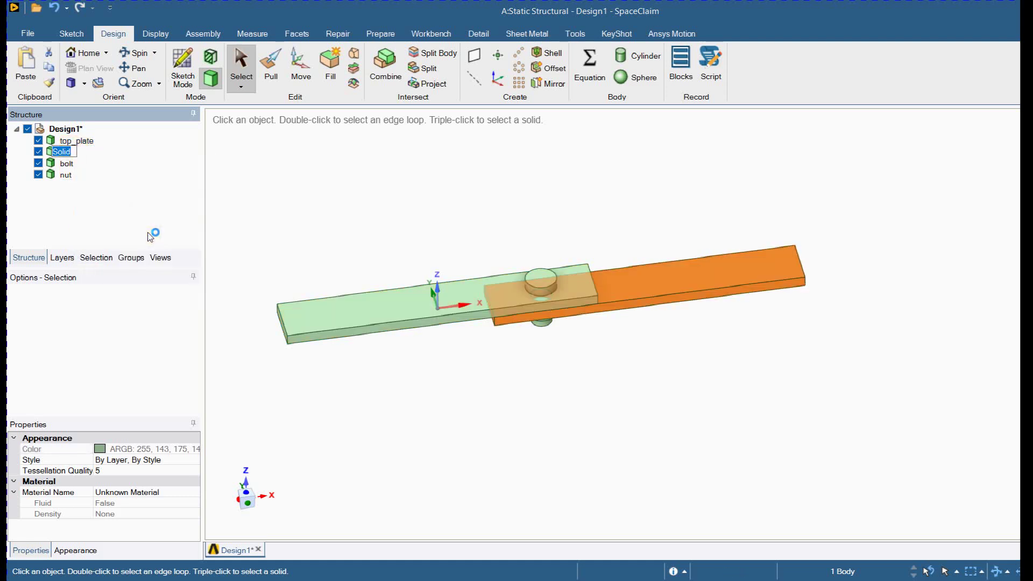
{"action": "type", "text": "bottom_plate"}
{"action": "key", "text": "Return"}
{"action": "left_click", "coordinate": [459, 221]}
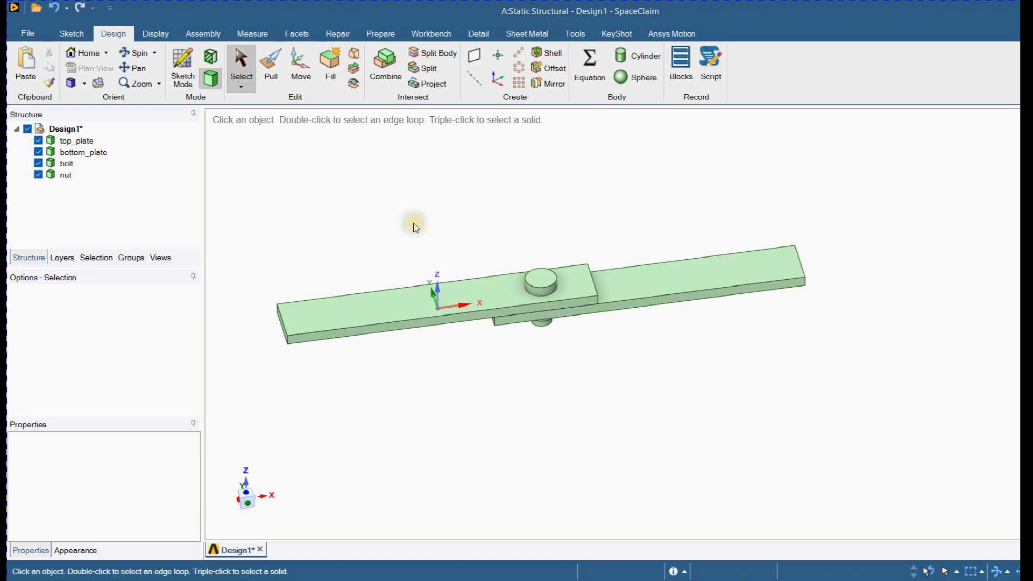
Switch to Workbench and open the Static Structural system's model in Mechanical
{"action": "scroll", "coordinate": [414, 226], "scroll_direction": "down", "scroll_amount": 2}
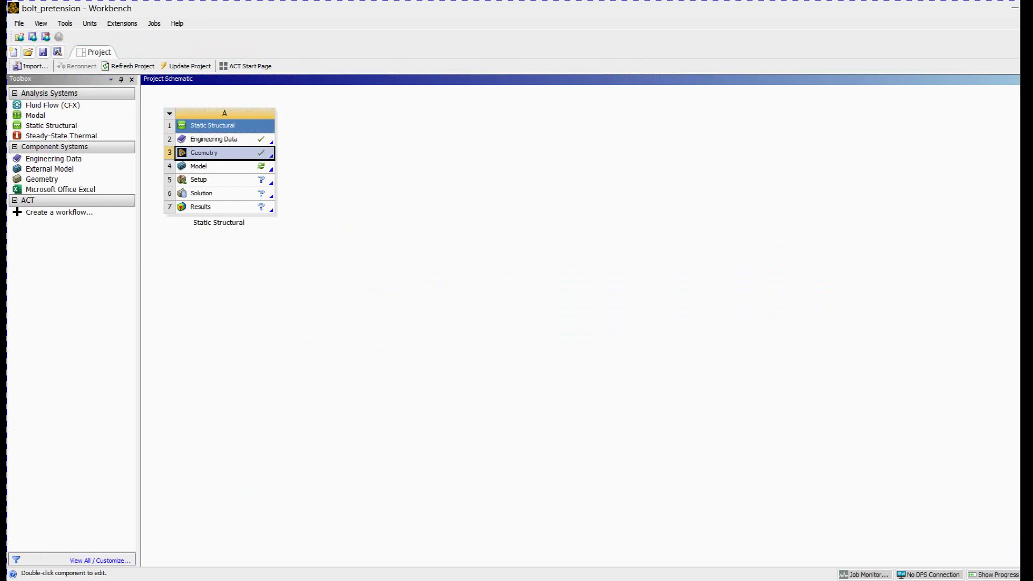
{"action": "left_click", "coordinate": [455, 370]}
{"action": "left_click", "coordinate": [223, 168]}
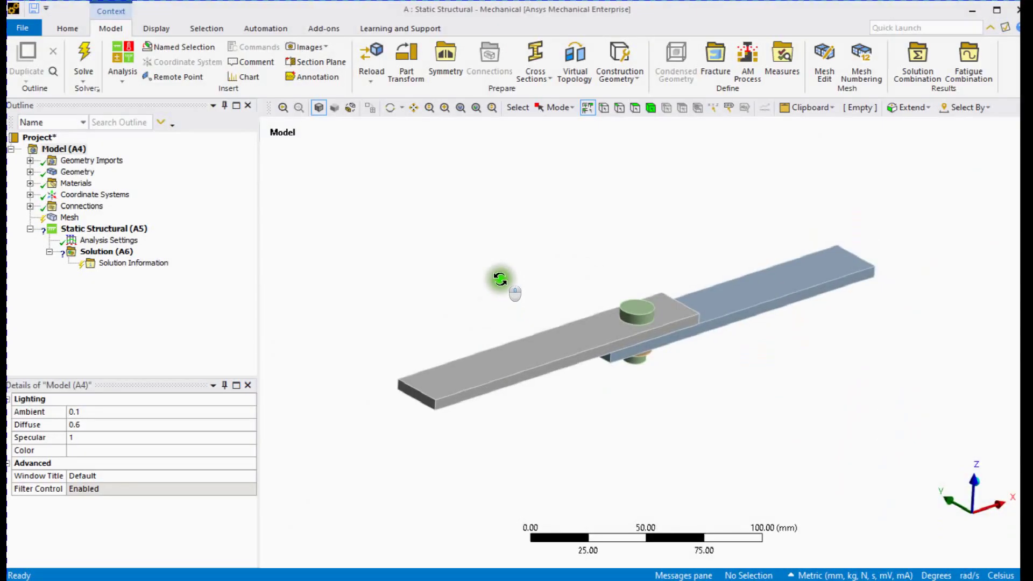
Expand the model's contacts and set both automatic connection generation on refresh and transparency to No for Connections
{"action": "left_click", "coordinate": [30, 206]}
{"action": "left_click", "coordinate": [50, 218]}
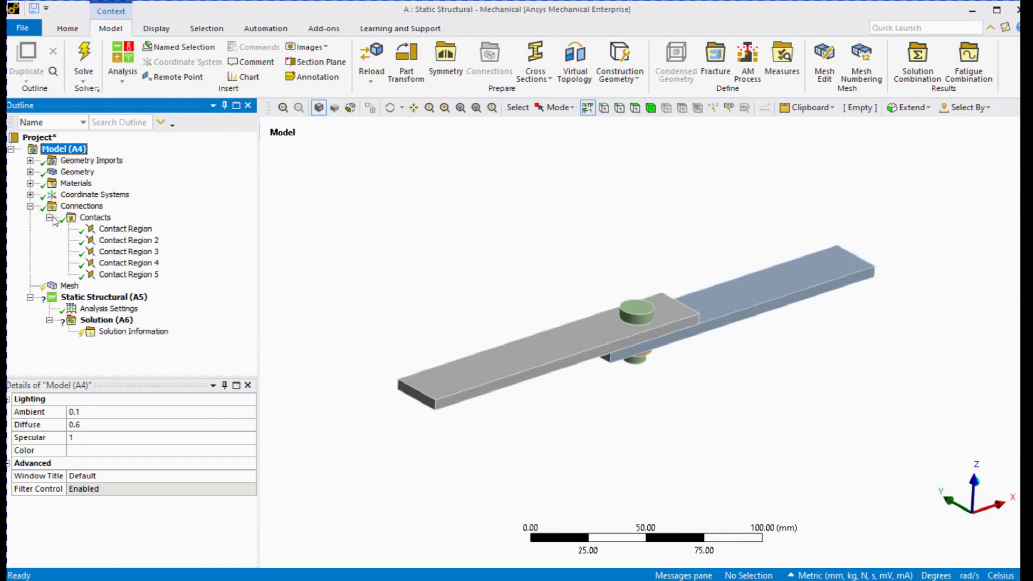
{"action": "left_click", "coordinate": [79, 207]}
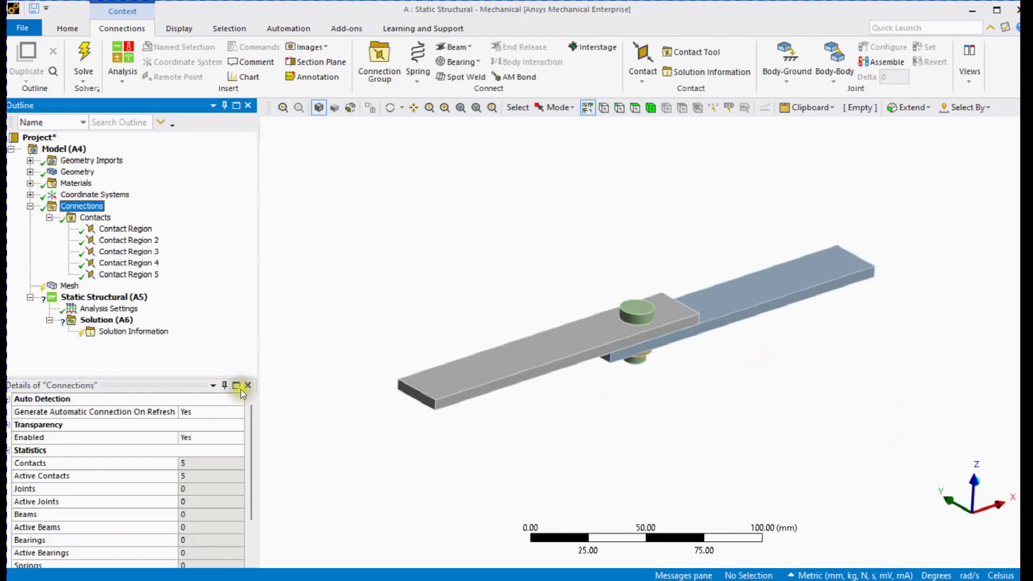
{"action": "left_click", "coordinate": [200, 412]}
{"action": "left_click", "coordinate": [202, 424]}
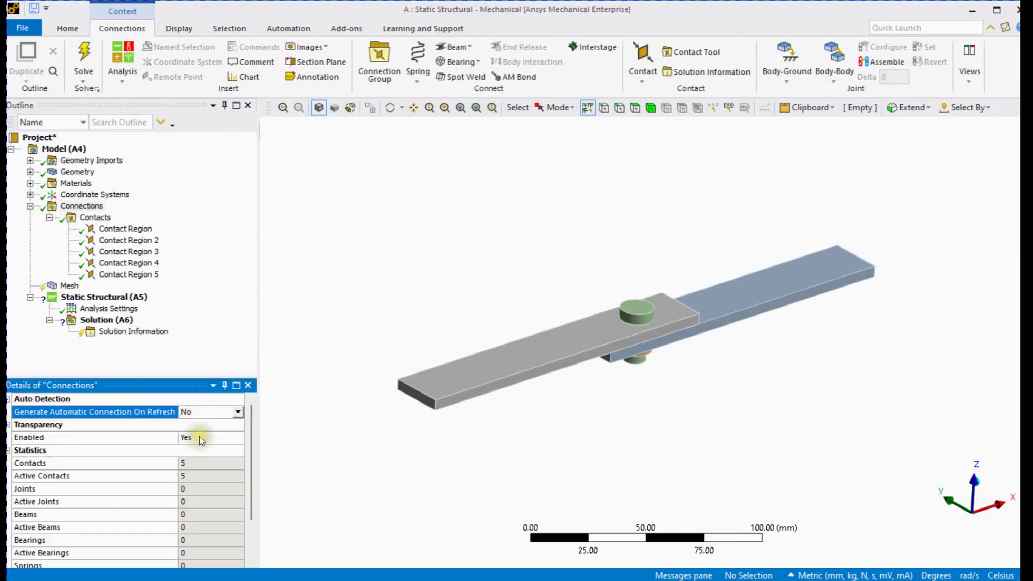
{"action": "double_click", "coordinate": [200, 436]}
{"action": "left_click", "coordinate": [558, 247]}
{"action": "middle_click_drag", "start_coordinate": [653, 224], "coordinate": [592, 247], "text": "ctrl"}
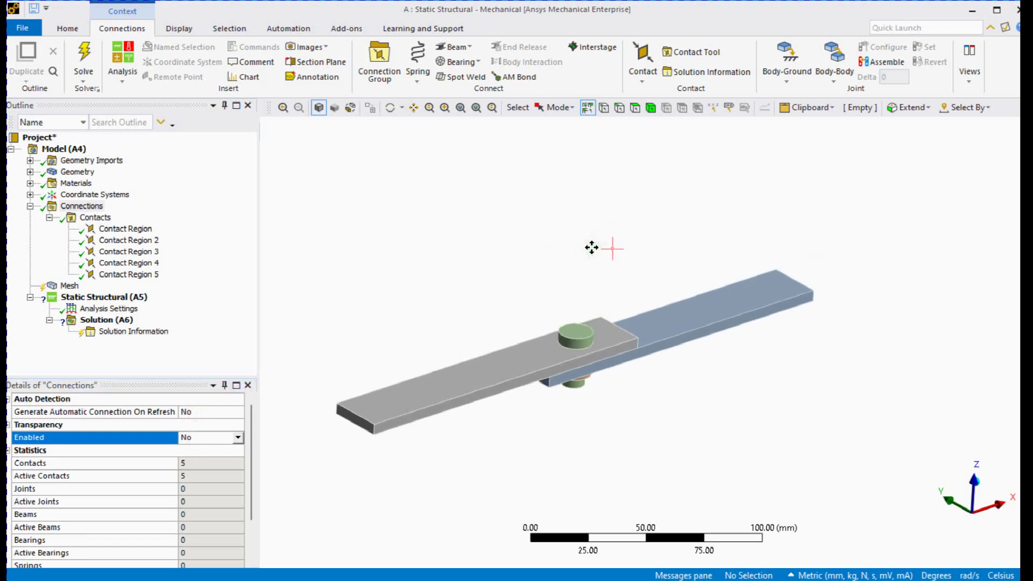
Set the contact between top_plate and bottom_plate to Frictional with a friction coefficient of 0.3
{"action": "left_click", "coordinate": [125, 229]}
{"action": "middle_click_drag", "start_coordinate": [591, 283], "coordinate": [555, 238]}
{"action": "left_click_drag", "start_coordinate": [138, 374], "coordinate": [137, 304]}
{"action": "left_click", "coordinate": [201, 430]}
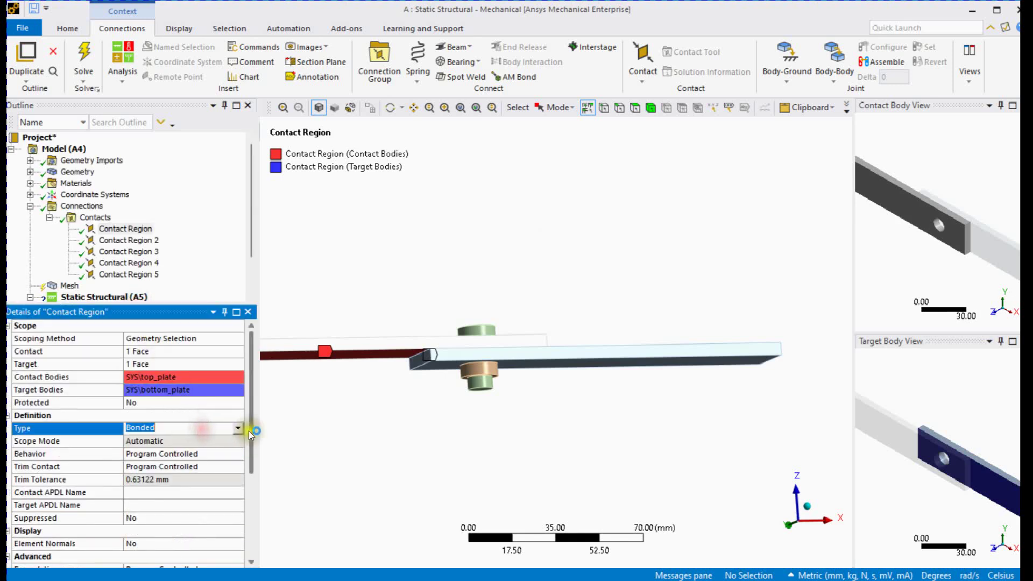
{"action": "left_click", "coordinate": [240, 428]}
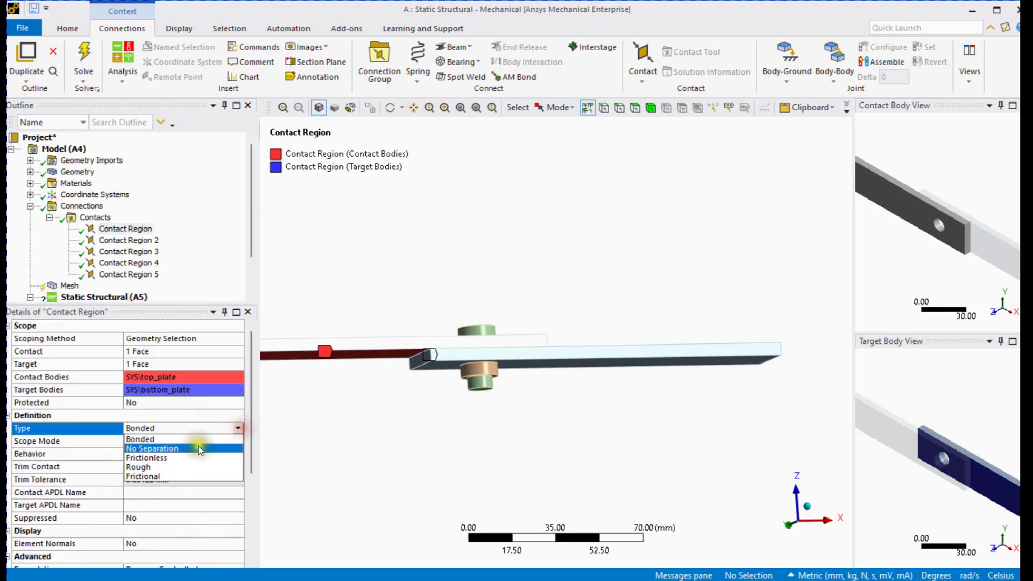
{"action": "left_click", "coordinate": [176, 476]}
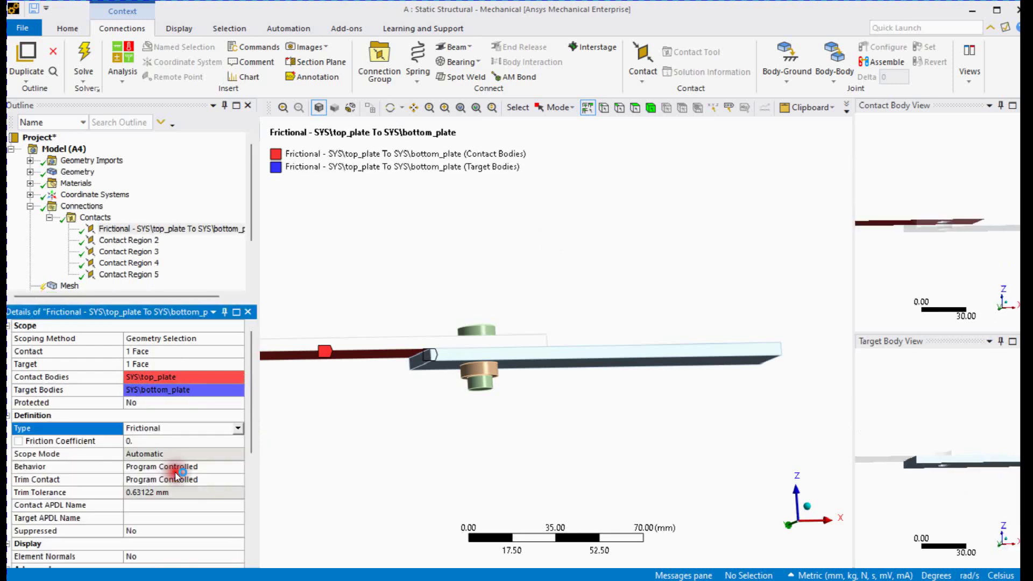
{"action": "left_click", "coordinate": [194, 441]}
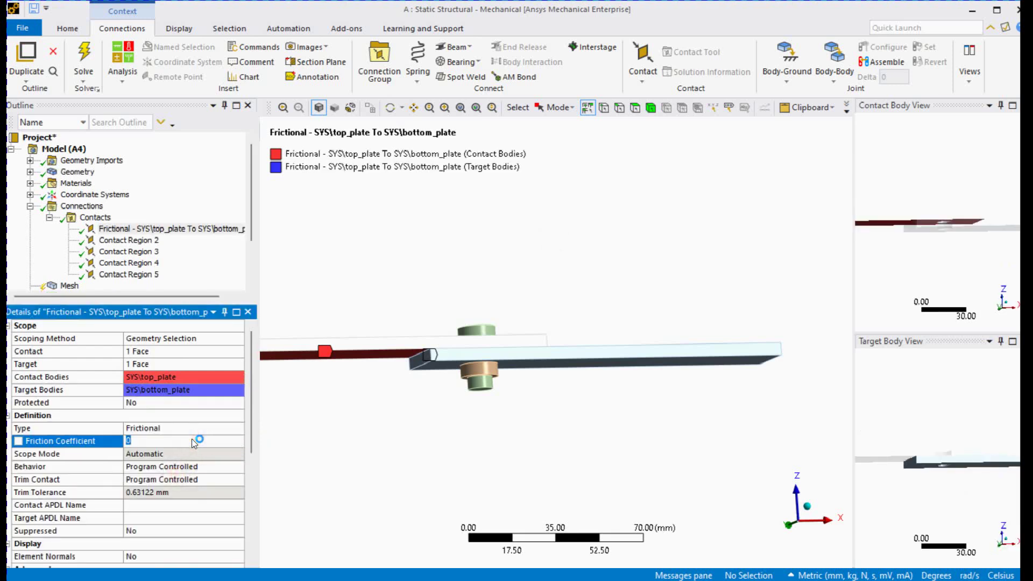
Set the interface treatment of the top_plate to bottom_plate contact to Adjust to Touch
{"action": "scroll", "coordinate": [194, 443], "scroll_direction": "down", "scroll_amount": 5}
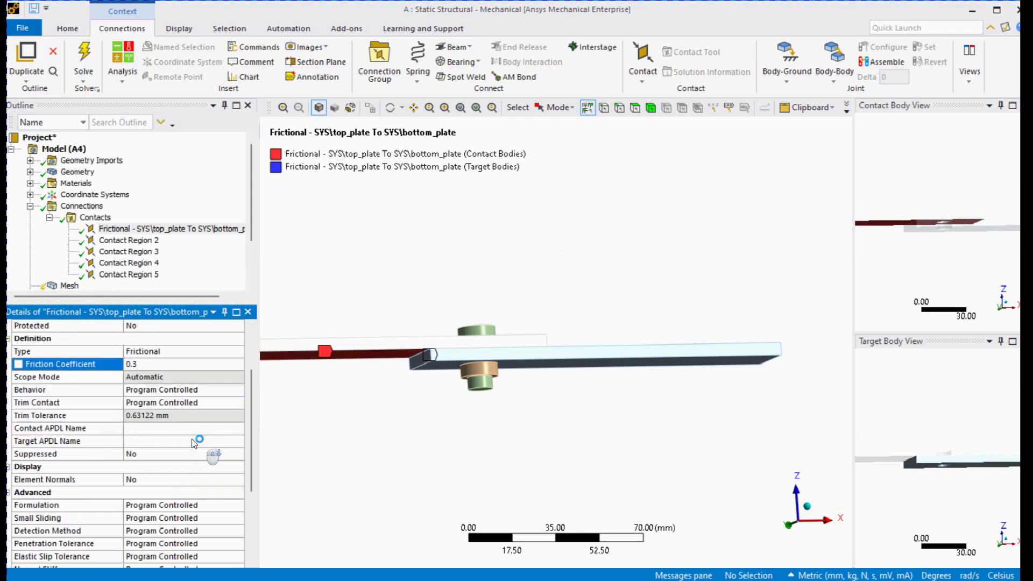
{"action": "left_click", "coordinate": [225, 518]}
{"action": "scroll", "coordinate": [225, 520], "scroll_direction": "down", "scroll_amount": 1}
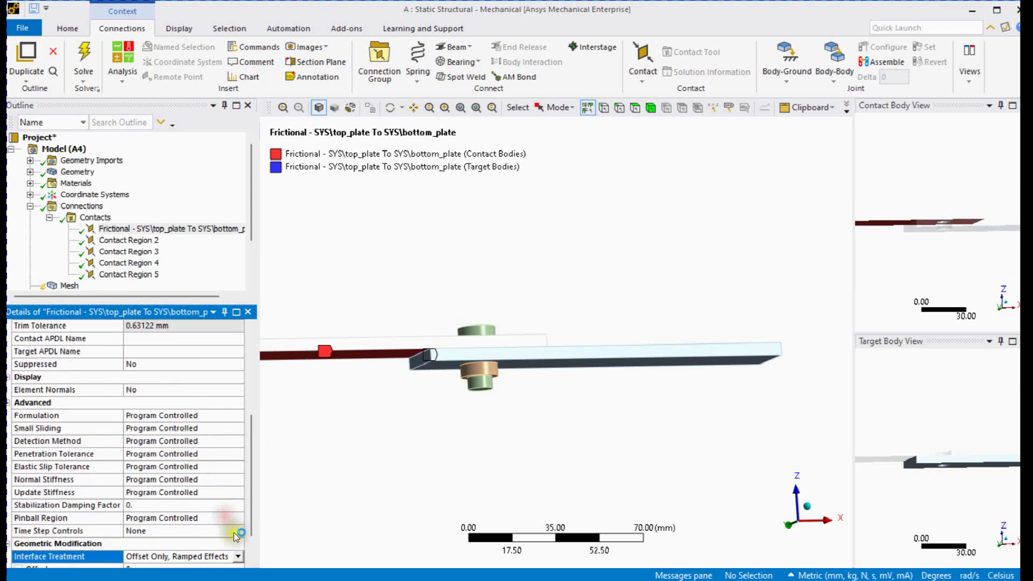
{"action": "scroll", "coordinate": [236, 533], "scroll_direction": "down", "scroll_amount": 1}
{"action": "left_click", "coordinate": [238, 519]}
{"action": "left_click", "coordinate": [162, 530]}
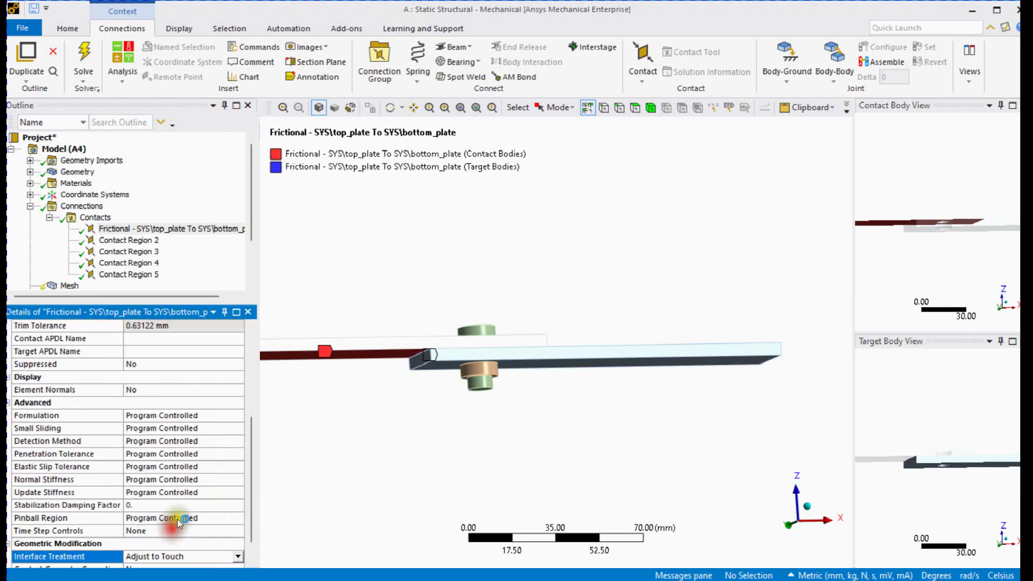
{"action": "scroll", "coordinate": [200, 463], "scroll_direction": "up", "scroll_amount": 4}
Examine the contact and target faces of Contact Regions 2 to 5 in enlarged body views
{"action": "left_click", "coordinate": [156, 240]}
{"action": "middle_click_drag", "start_coordinate": [447, 366], "coordinate": [481, 321]}
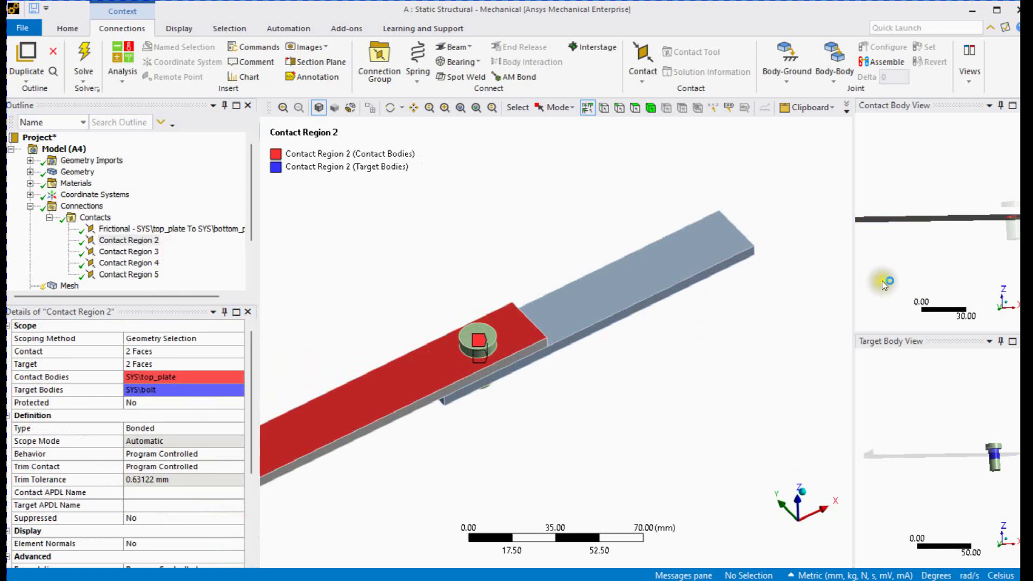
{"action": "left_click_drag", "start_coordinate": [856, 281], "coordinate": [688, 328]}
{"action": "middle_click_drag", "start_coordinate": [874, 407], "coordinate": [871, 441]}
{"action": "middle_click_drag", "start_coordinate": [840, 237], "coordinate": [794, 251]}
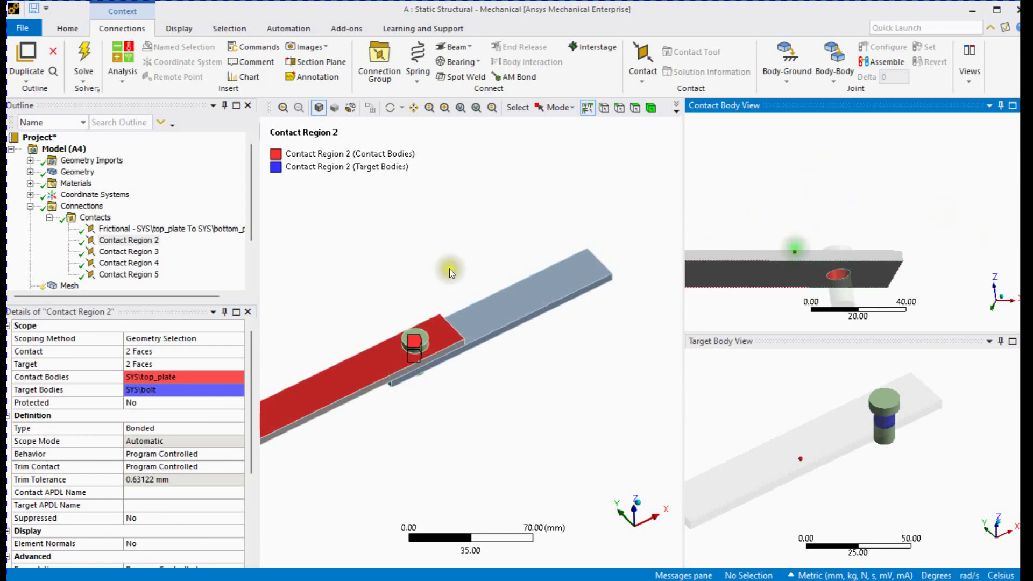
{"action": "left_click", "coordinate": [123, 250]}
{"action": "middle_click_drag", "start_coordinate": [842, 431], "coordinate": [800, 404]}
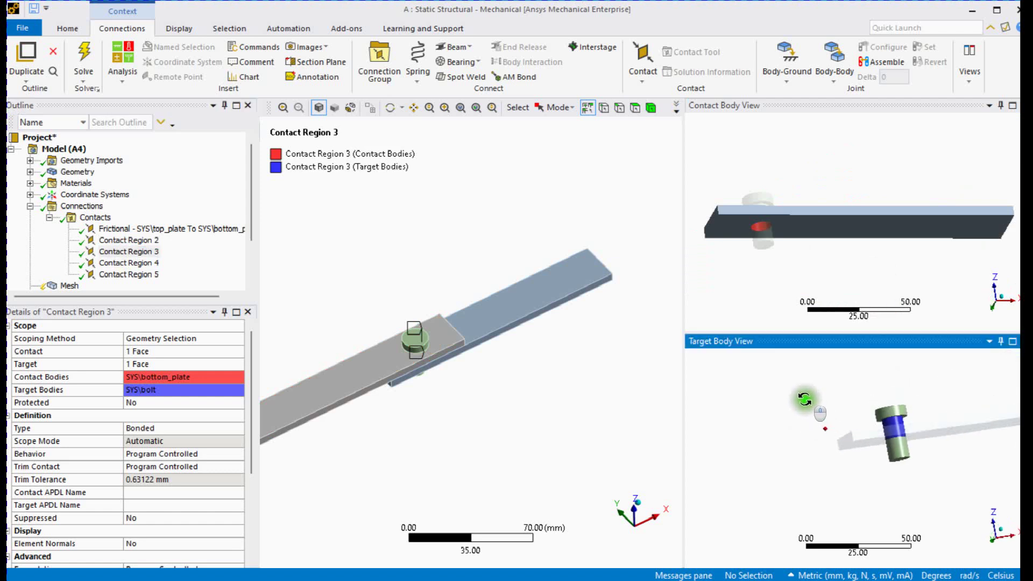
{"action": "left_click", "coordinate": [134, 263]}
{"action": "middle_click_drag", "start_coordinate": [807, 443], "coordinate": [802, 447]}
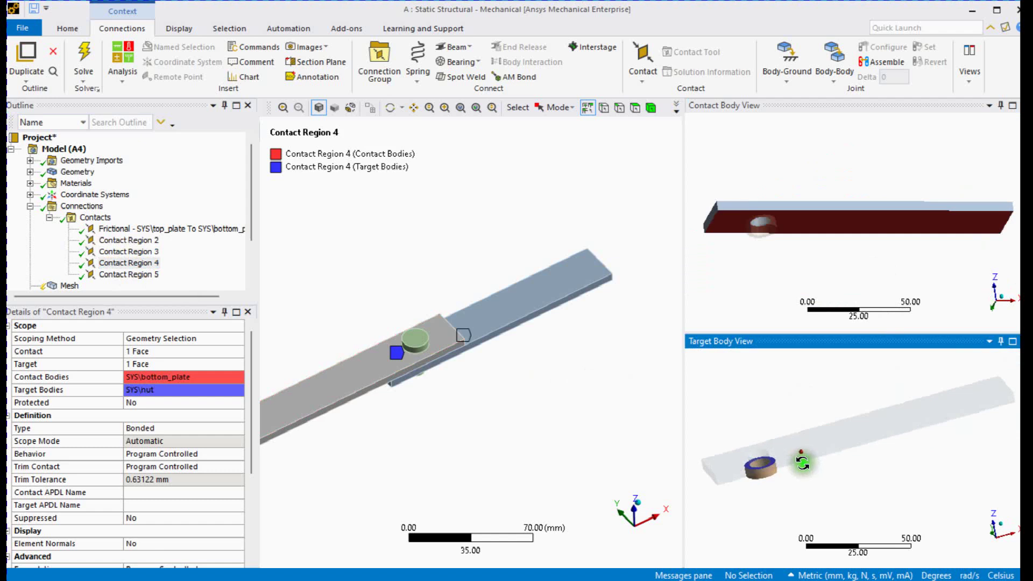
{"action": "left_click", "coordinate": [129, 275]}
{"action": "mouse_move", "coordinate": [746, 409]}
{"action": "middle_mouse_down"}
{"action": "mouse_move", "coordinate": [741, 427]}
{"action": "mouse_move", "coordinate": [739, 400]}
{"action": "middle_mouse_up"}
Set the contact between top_plate and bolt to Frictional with a friction coefficient of 0.3
{"action": "left_click", "coordinate": [105, 238]}
{"action": "middle_click_drag", "start_coordinate": [840, 172], "coordinate": [871, 279]}
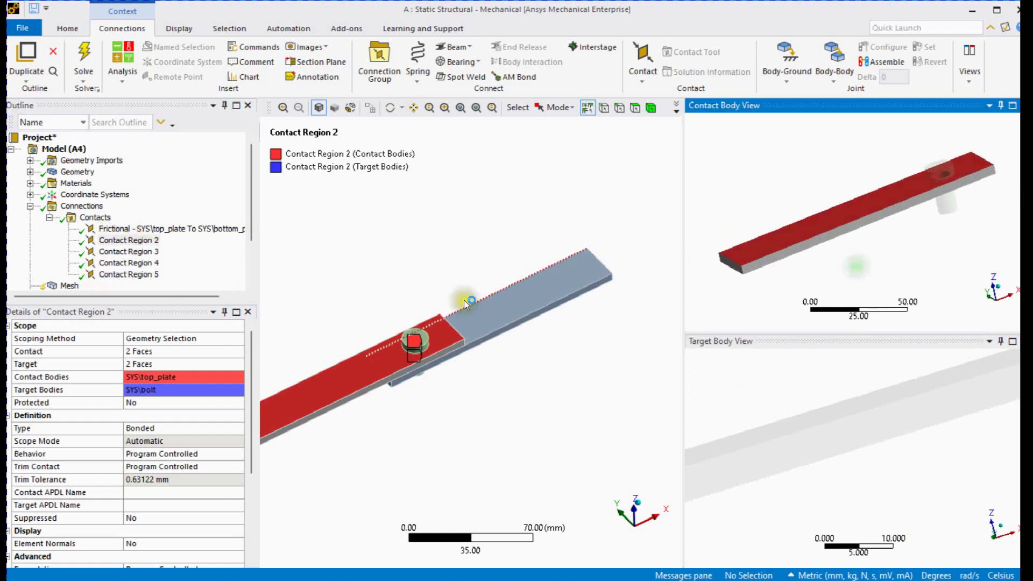
{"action": "scroll", "coordinate": [213, 484], "scroll_direction": "down", "scroll_amount": 4}
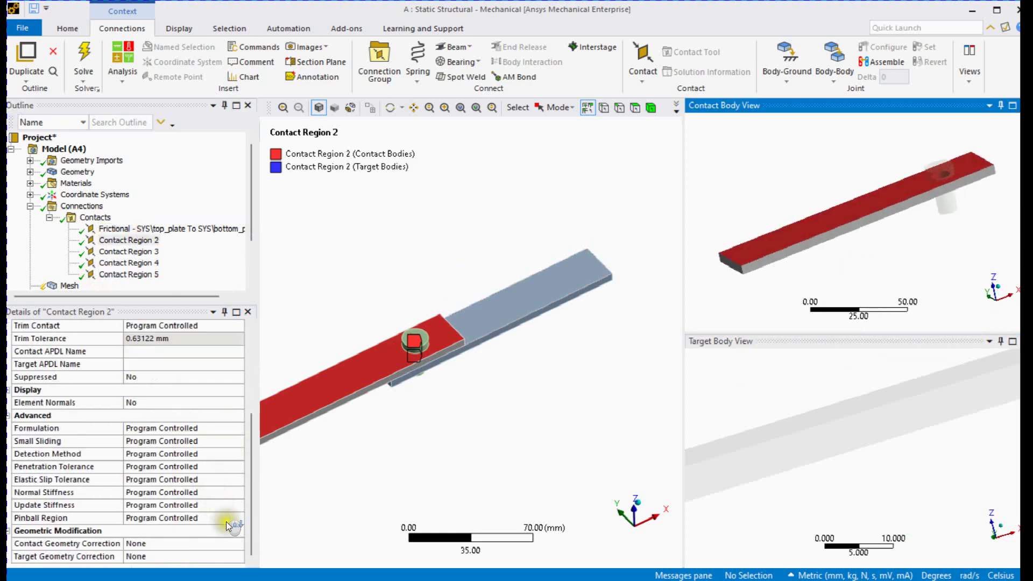
{"action": "scroll", "coordinate": [221, 444], "scroll_direction": "up", "scroll_amount": 3}
{"action": "left_click", "coordinate": [234, 403]}
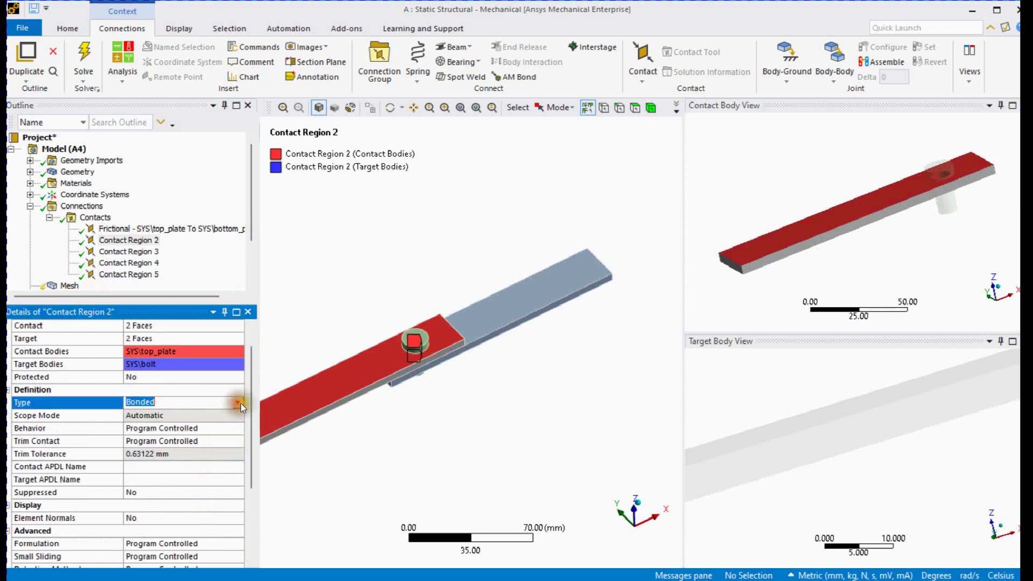
{"action": "left_click", "coordinate": [239, 403]}
{"action": "left_click", "coordinate": [162, 451]}
{"action": "left_click", "coordinate": [154, 439]}
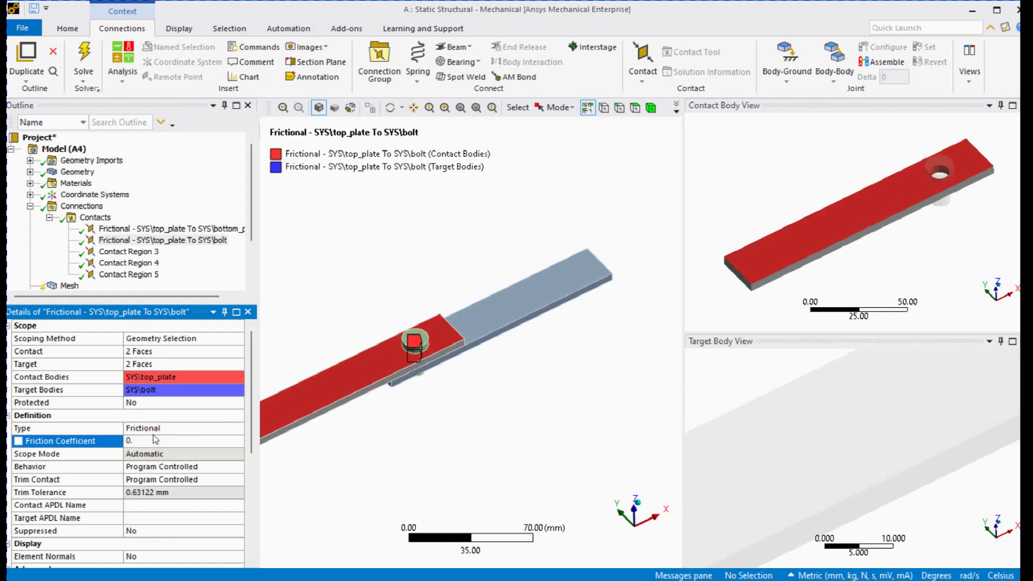
{"action": "type", "text": "0.3"}
Set the interface treatment of the top_plate to bolt contact to Adjust to Touch
{"action": "scroll", "coordinate": [153, 434], "scroll_direction": "down", "scroll_amount": 5}
{"action": "left_click", "coordinate": [235, 518]}
{"action": "left_click", "coordinate": [237, 518]}
{"action": "left_click", "coordinate": [209, 532]}
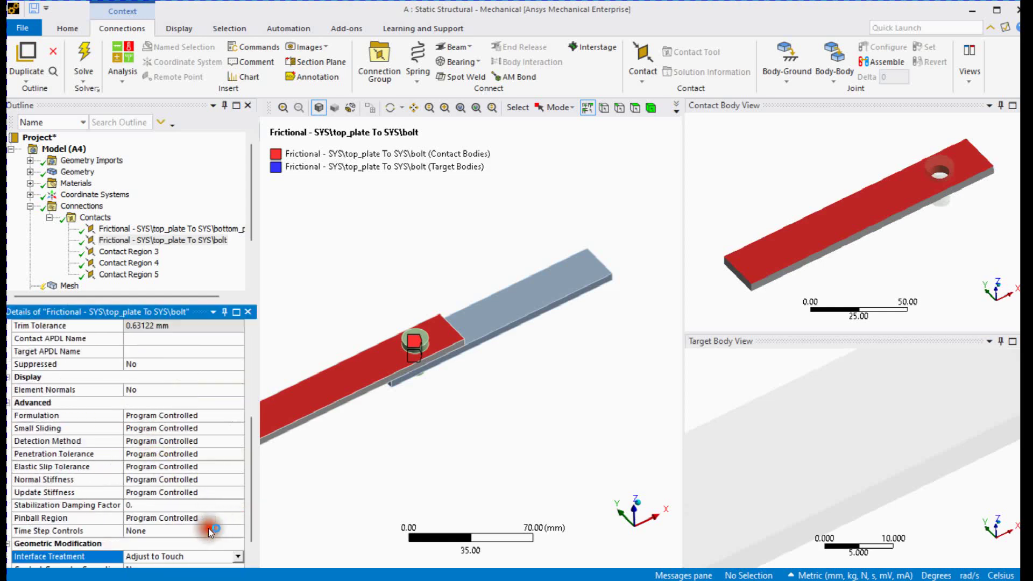
{"action": "left_click", "coordinate": [341, 296]}
Set the contact between bottom_plate and bolt to Frictional with a friction coefficient of 0.3
{"action": "left_click", "coordinate": [149, 253]}
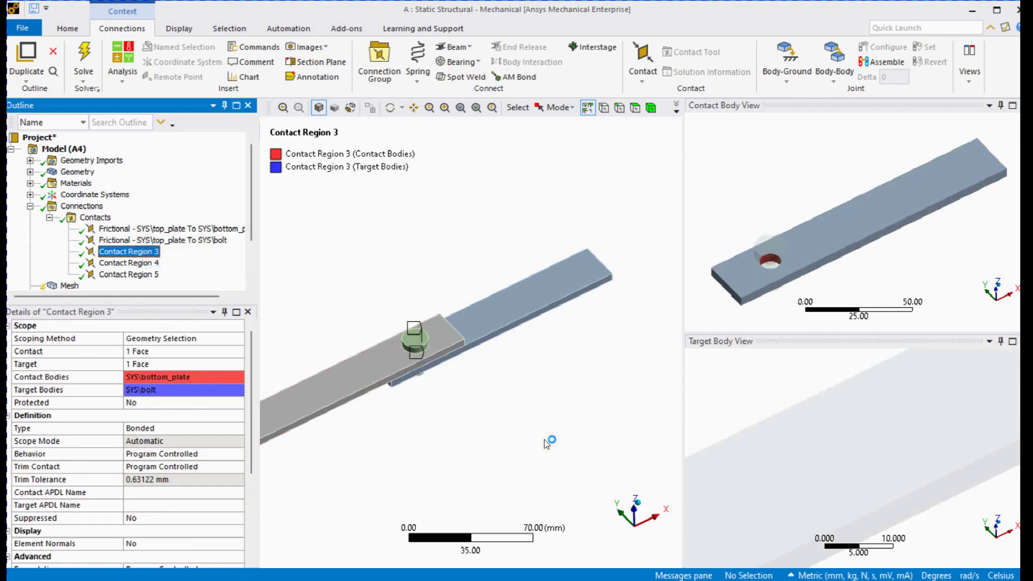
{"action": "middle_click_drag", "start_coordinate": [496, 361], "coordinate": [616, 366]}
{"action": "middle_click_drag", "start_coordinate": [858, 414], "coordinate": [827, 475]}
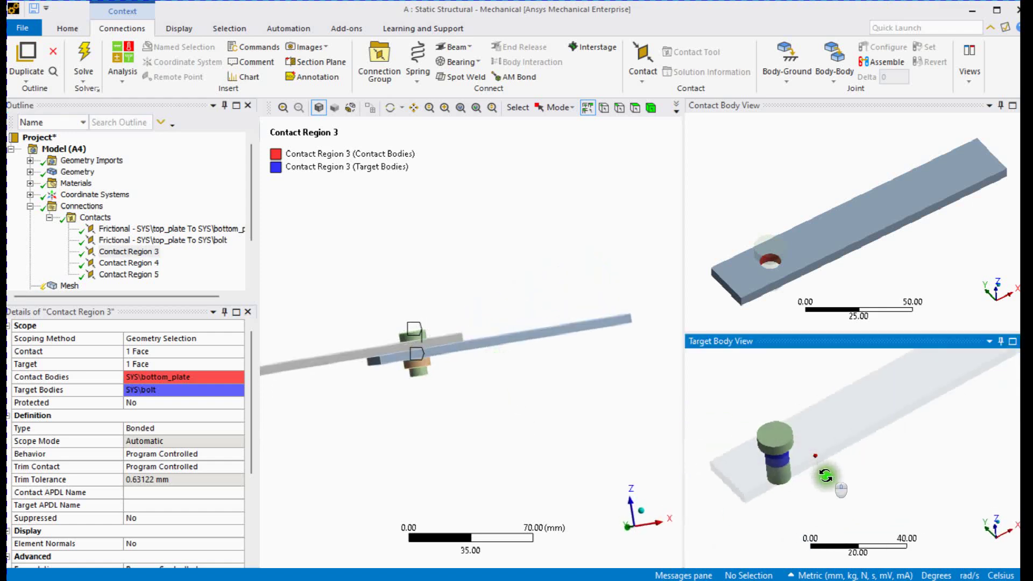
{"action": "left_click", "coordinate": [216, 431]}
{"action": "left_click", "coordinate": [237, 428]}
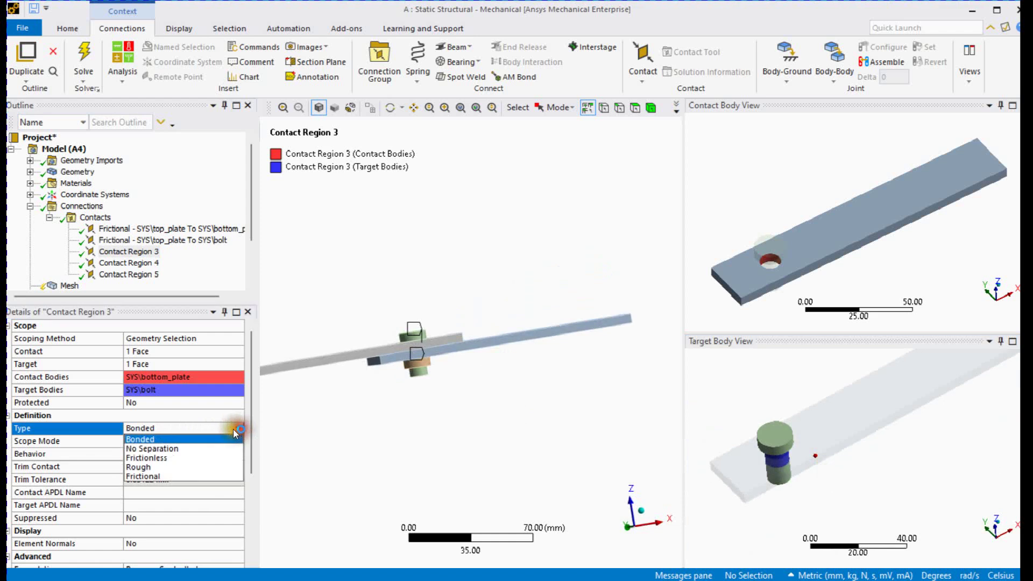
{"action": "left_click", "coordinate": [177, 476]}
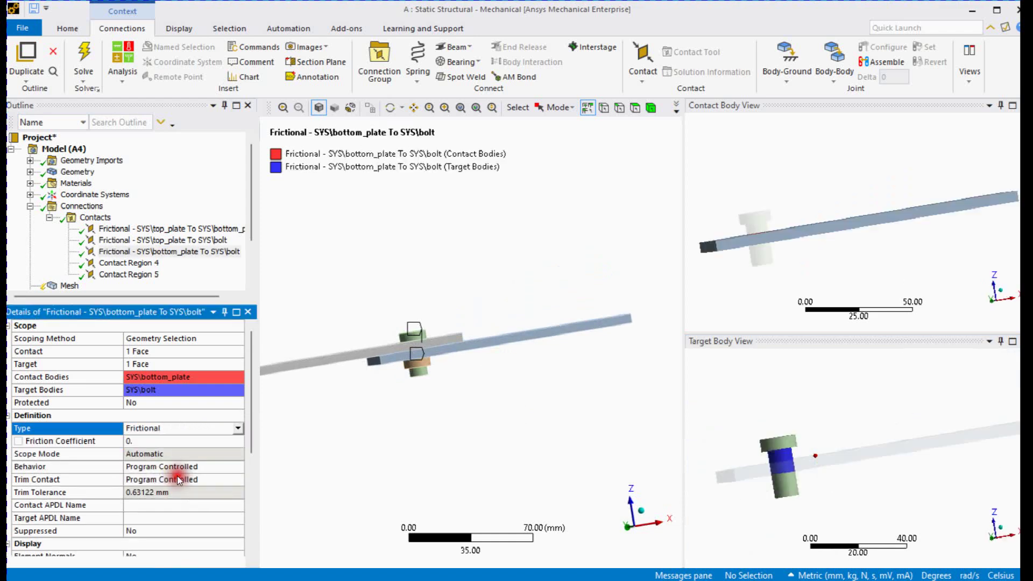
{"action": "left_click", "coordinate": [146, 443]}
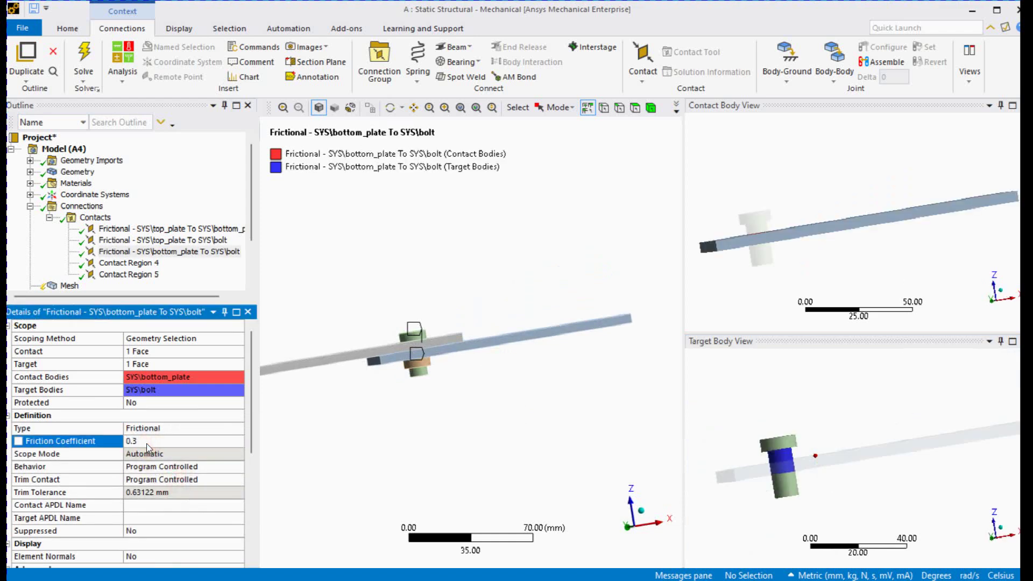
Set the interface treatment of the bottom_plate to bolt contact to Adjust to Touch
{"action": "scroll", "coordinate": [147, 444], "scroll_direction": "down", "scroll_amount": 5}
{"action": "left_click", "coordinate": [230, 532]}
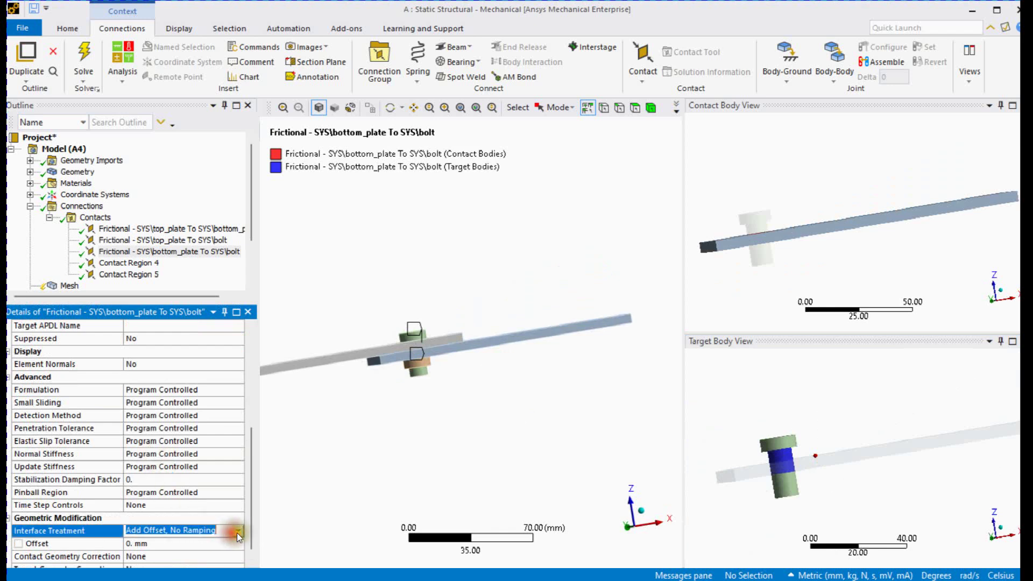
{"action": "left_click", "coordinate": [236, 533]}
{"action": "left_click", "coordinate": [205, 540]}
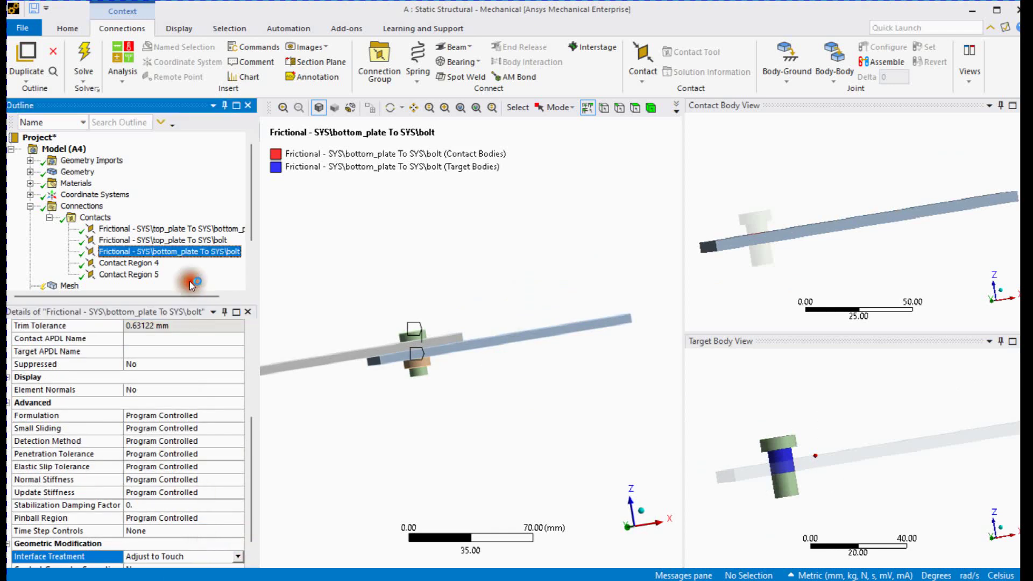
Inspect the faces of the contact between bottom_plate and nut, and set its type to Frictional
{"action": "left_click", "coordinate": [129, 263]}
{"action": "middle_click_drag", "start_coordinate": [390, 301], "coordinate": [408, 349]}
{"action": "middle_click_drag", "start_coordinate": [794, 245], "coordinate": [782, 223]}
{"action": "middle_click_drag", "start_coordinate": [793, 432], "coordinate": [814, 495]}
{"action": "scroll", "coordinate": [793, 488], "scroll_direction": "up", "scroll_amount": 4}
{"action": "middle_click_drag", "start_coordinate": [784, 459], "coordinate": [914, 460], "text": "ctrl"}
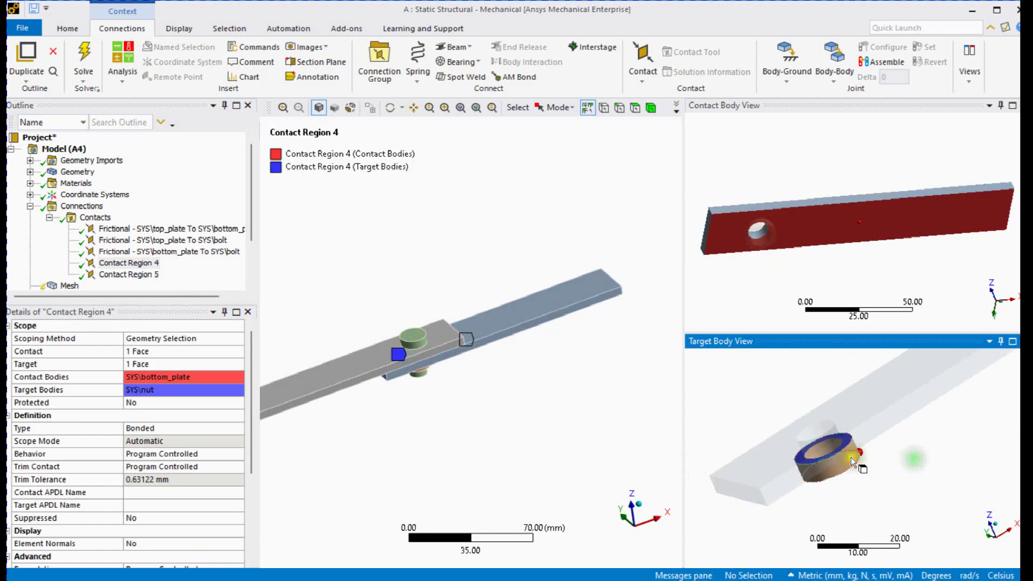
{"action": "left_click", "coordinate": [238, 428]}
{"action": "left_click", "coordinate": [195, 473]}
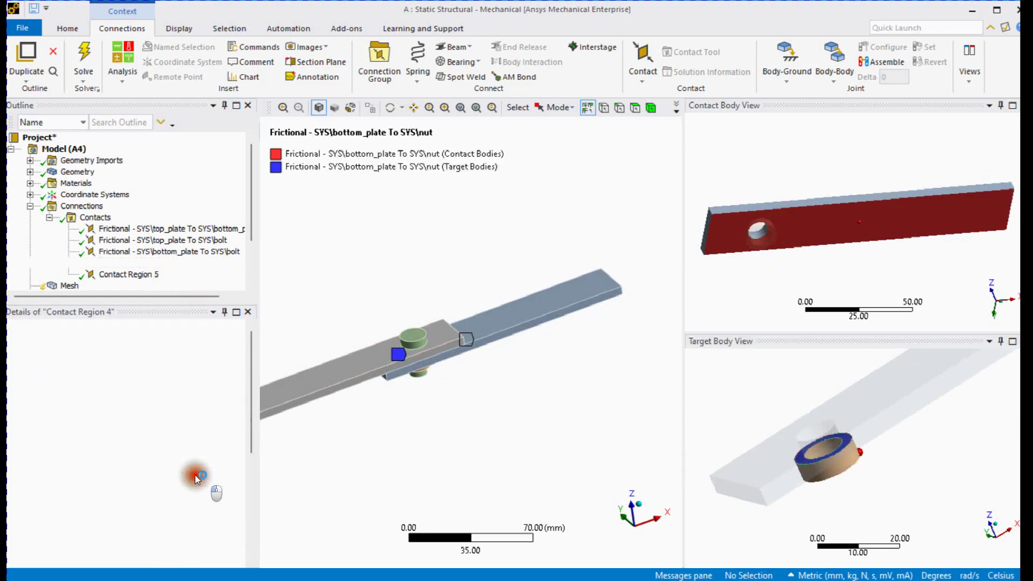
Set the bottom_plate to nut contact's friction coefficient to 0.3 and its interface treatment to Adjust to Touch
{"action": "left_click", "coordinate": [163, 438]}
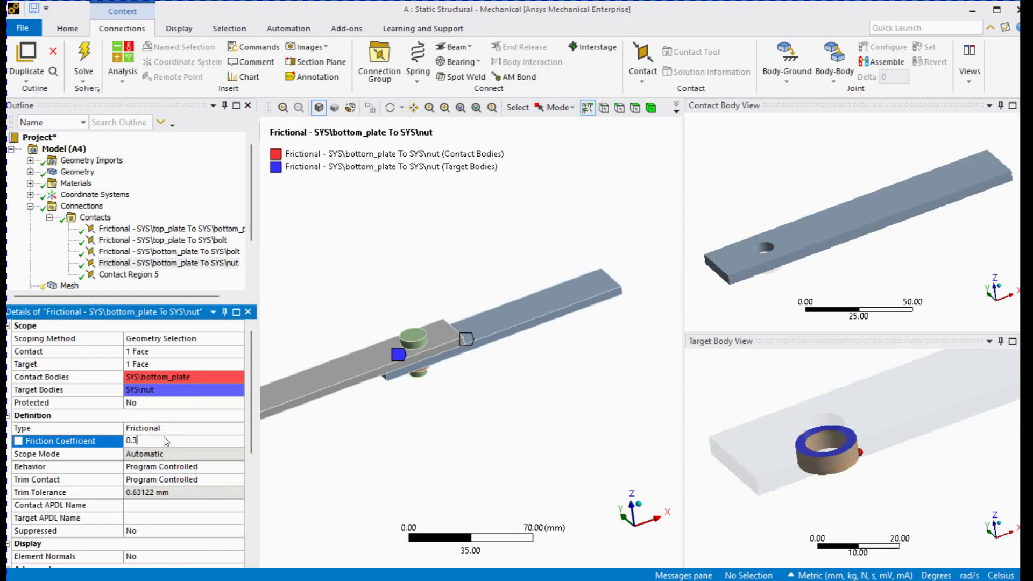
{"action": "scroll", "coordinate": [163, 437], "scroll_direction": "down", "scroll_amount": 5}
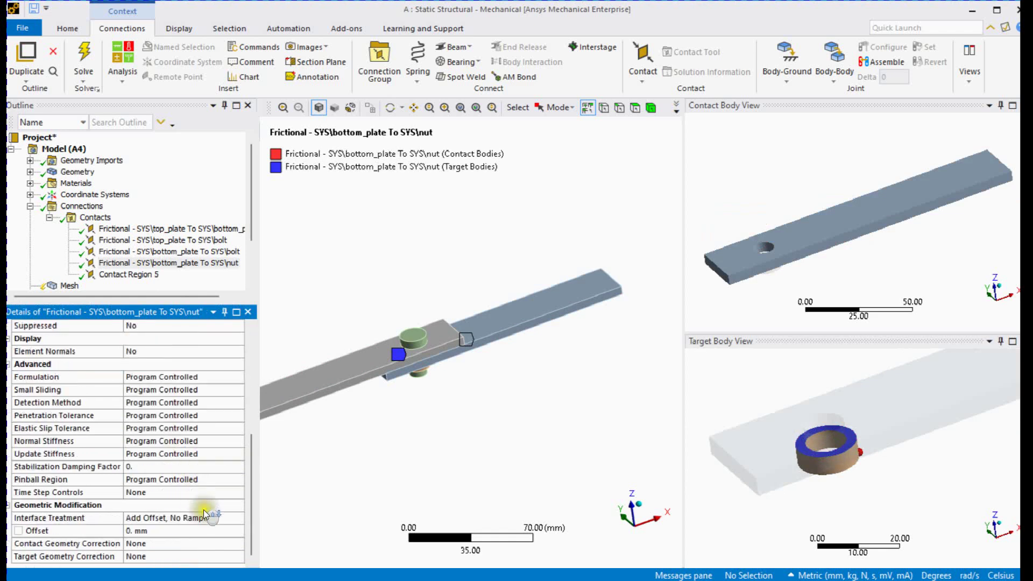
{"action": "left_click", "coordinate": [234, 516]}
{"action": "left_click", "coordinate": [240, 516]}
{"action": "left_click", "coordinate": [209, 546]}
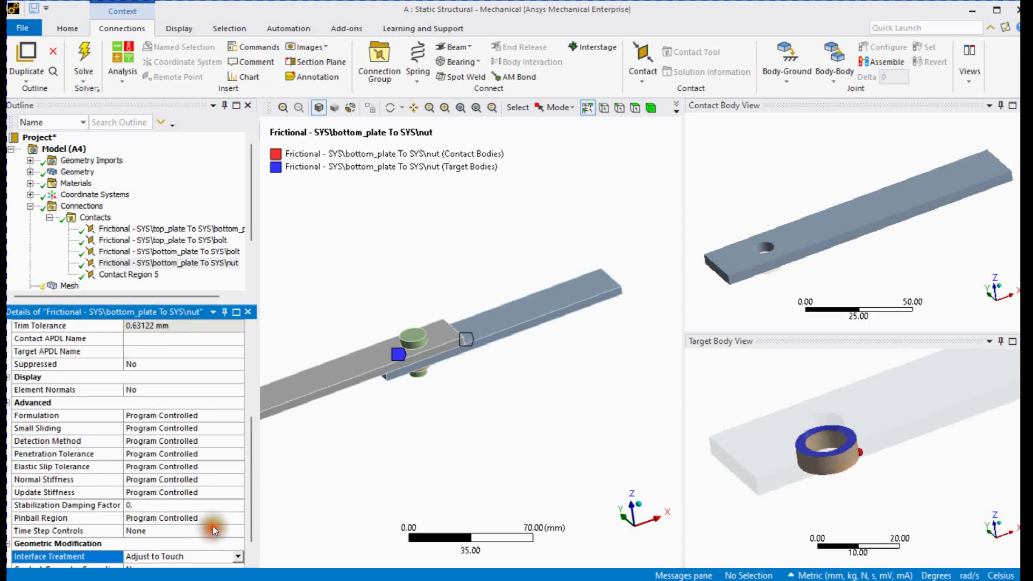
{"action": "scroll", "coordinate": [217, 504], "scroll_direction": "up", "scroll_amount": 5}
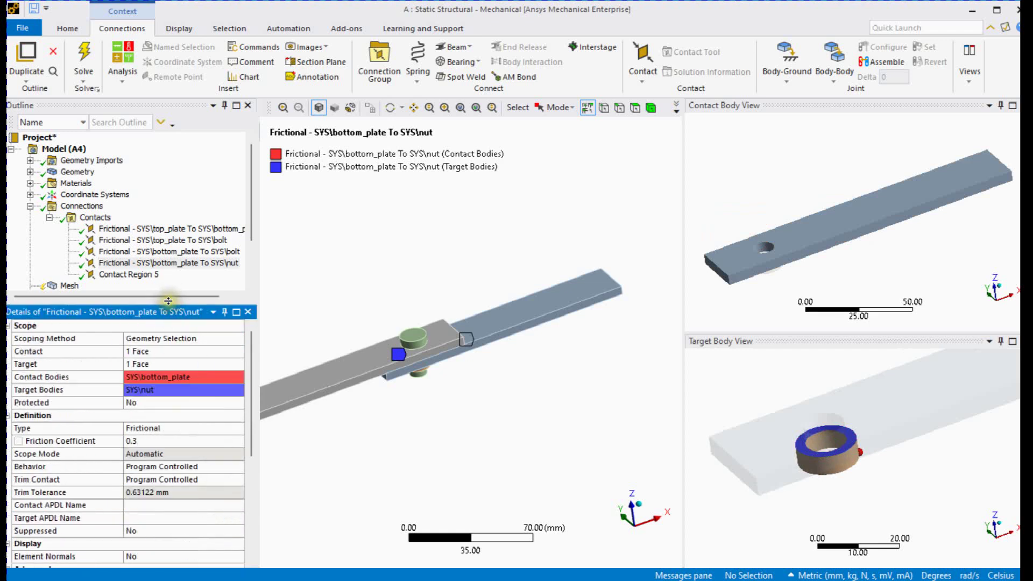
Examine the contact and target faces and the type of the contact between bolt and nut
{"action": "left_click_drag", "start_coordinate": [163, 300], "coordinate": [162, 396]}
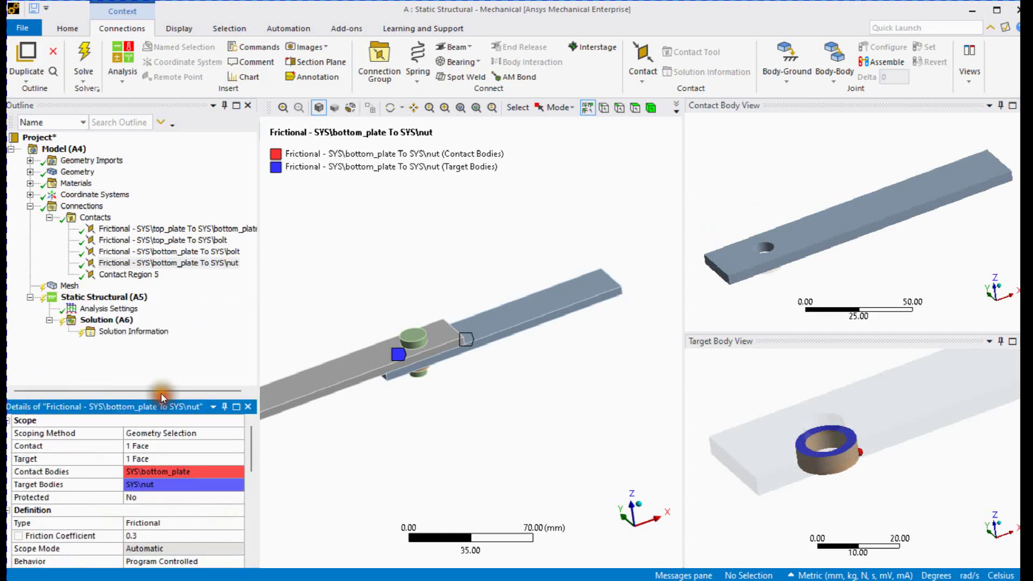
{"action": "left_click", "coordinate": [143, 276]}
{"action": "mouse_move", "coordinate": [871, 265]}
{"action": "middle_mouse_down"}
{"action": "mouse_move", "coordinate": [862, 229]}
{"action": "mouse_move", "coordinate": [868, 264]}
{"action": "middle_mouse_up"}
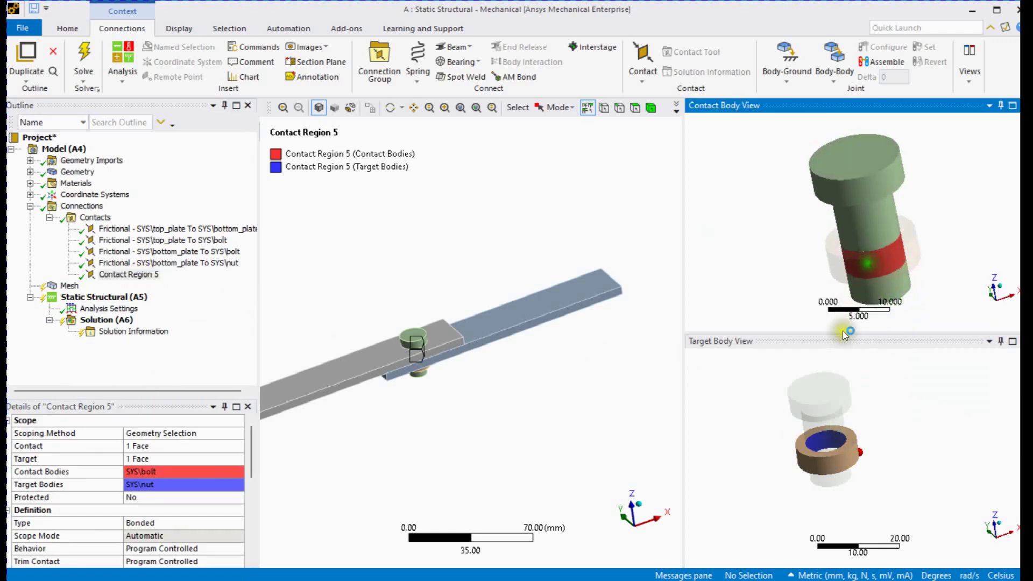
{"action": "middle_click_drag", "start_coordinate": [802, 442], "coordinate": [820, 455]}
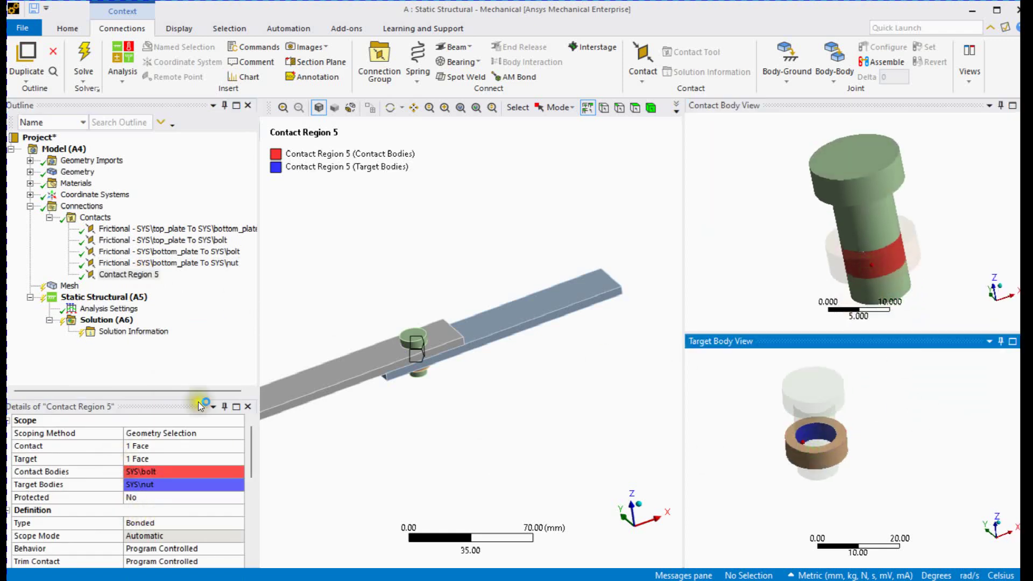
{"action": "left_click", "coordinate": [364, 254]}
Generate the mesh of the assembly with default settings and inspect it
{"action": "left_click", "coordinate": [70, 287]}
{"action": "right_click", "coordinate": [70, 286]}
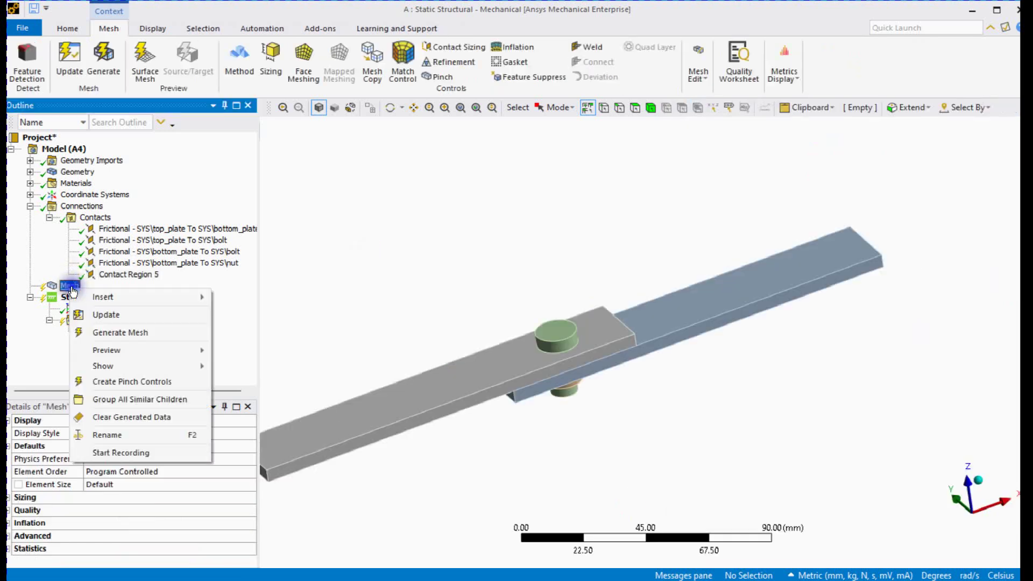
{"action": "left_click", "coordinate": [108, 330]}
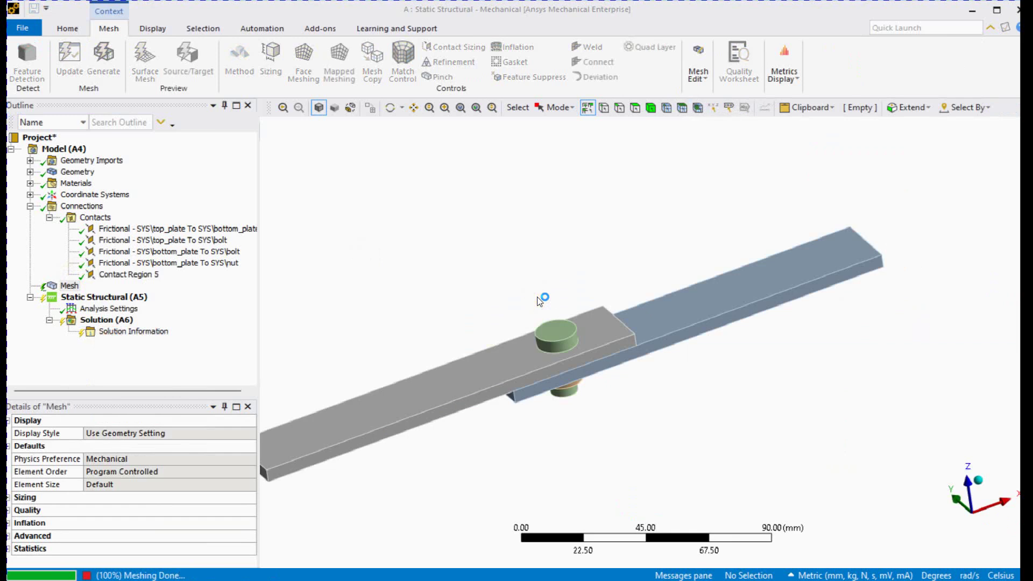
{"action": "scroll", "coordinate": [532, 302], "scroll_direction": "up", "scroll_amount": 2}
{"action": "mouse_move", "coordinate": [533, 302]}
{"action": "middle_mouse_down"}
{"action": "mouse_move", "coordinate": [542, 304]}
{"action": "mouse_move", "coordinate": [538, 294]}
{"action": "middle_mouse_up"}
{"action": "scroll", "coordinate": [529, 274], "scroll_direction": "down", "scroll_amount": 4}
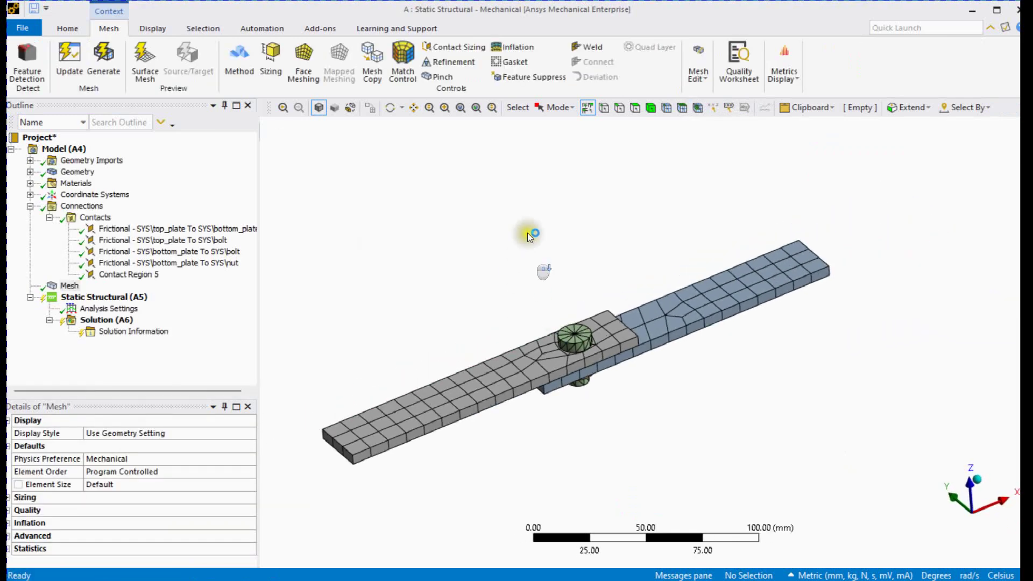
Insert a mesh method on all bodies and set it to Hex Dominant
{"action": "left_click", "coordinate": [651, 108]}
{"action": "right_click", "coordinate": [448, 296]}
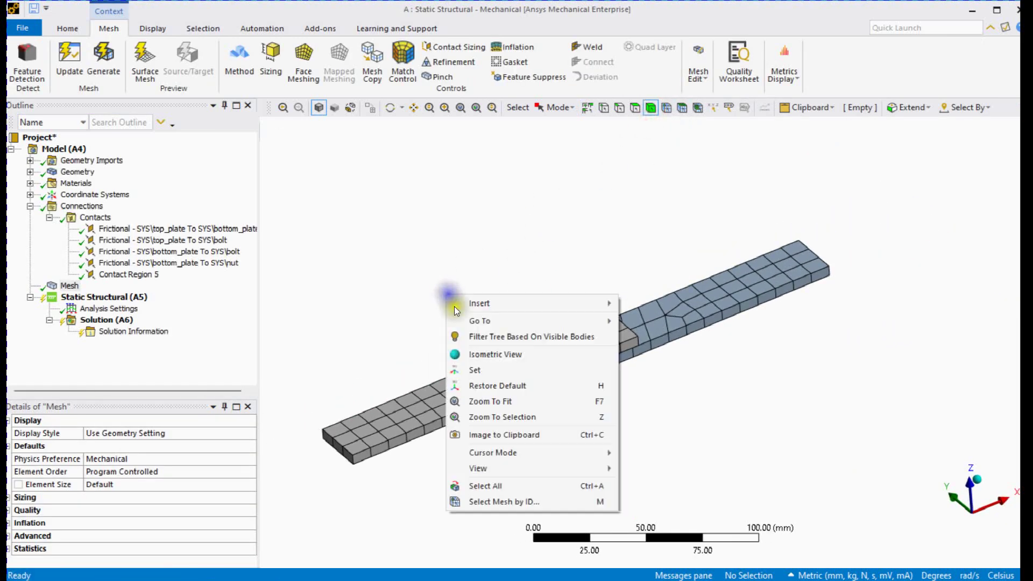
{"action": "left_click", "coordinate": [487, 486]}
{"action": "right_click", "coordinate": [74, 286]}
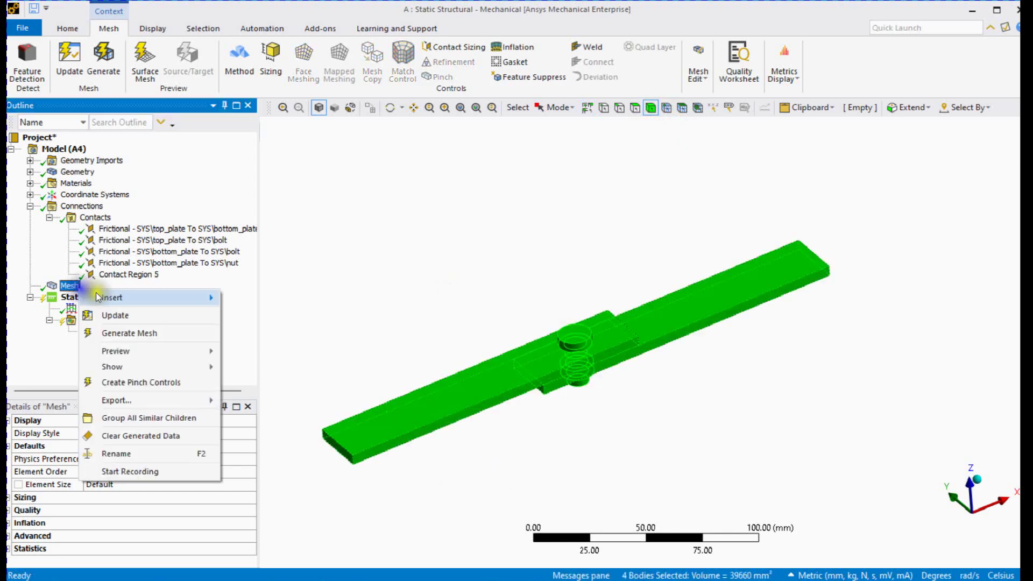
{"action": "mouse_move", "coordinate": [208, 296]}
{"action": "left_click", "coordinate": [277, 304]}
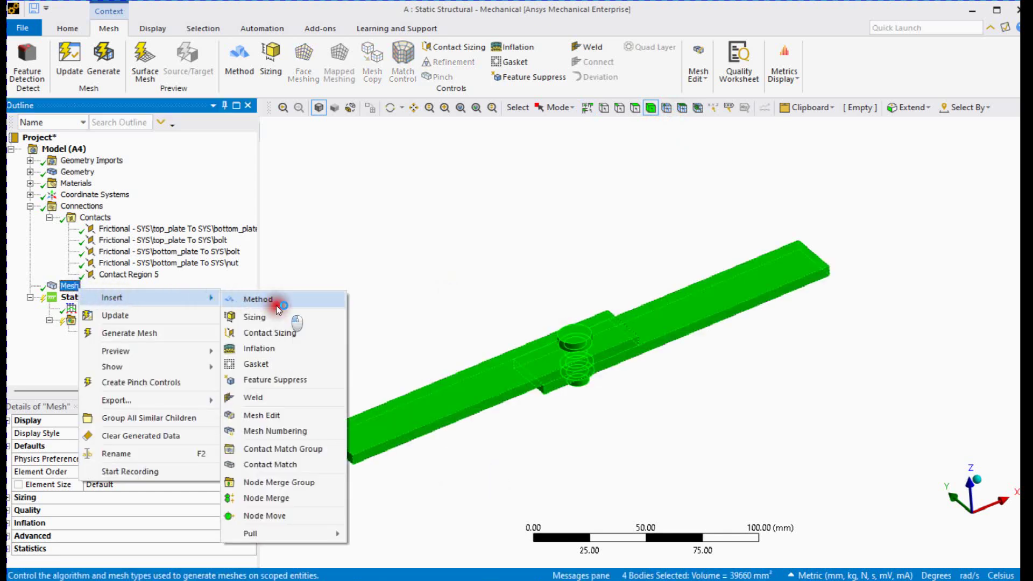
{"action": "left_click", "coordinate": [251, 485]}
{"action": "left_click", "coordinate": [161, 514]}
Add a body sizing to all bodies with an element size of 2 mm
{"action": "right_click", "coordinate": [353, 345]}
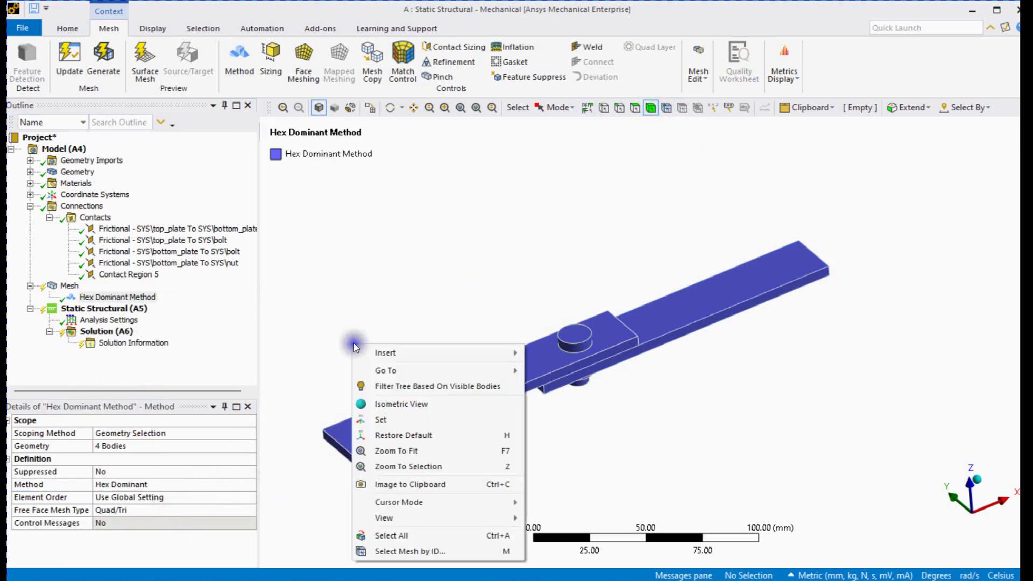
{"action": "left_click", "coordinate": [379, 536]}
{"action": "right_click", "coordinate": [69, 286]}
{"action": "mouse_move", "coordinate": [112, 299]}
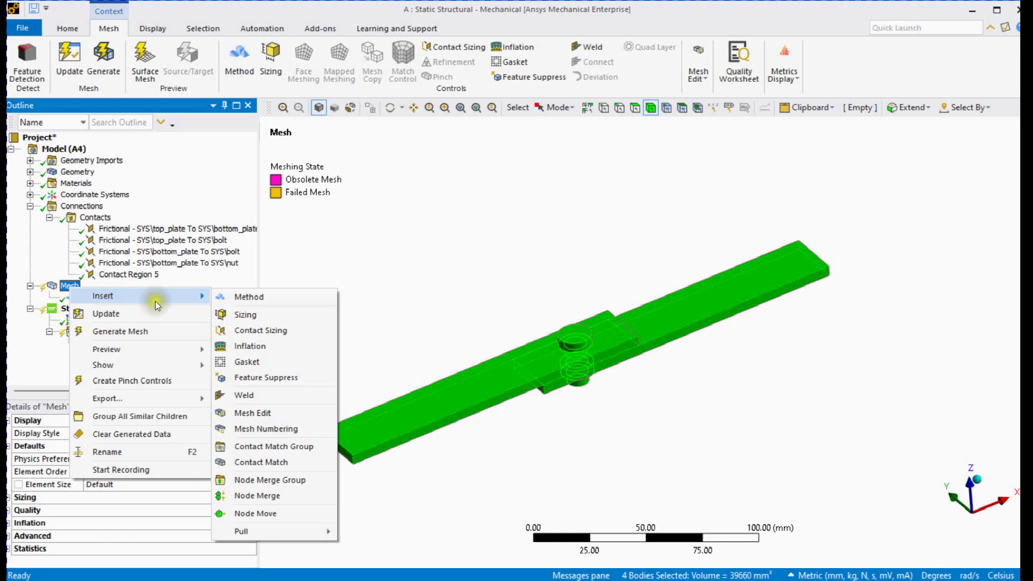
{"action": "left_click", "coordinate": [270, 315]}
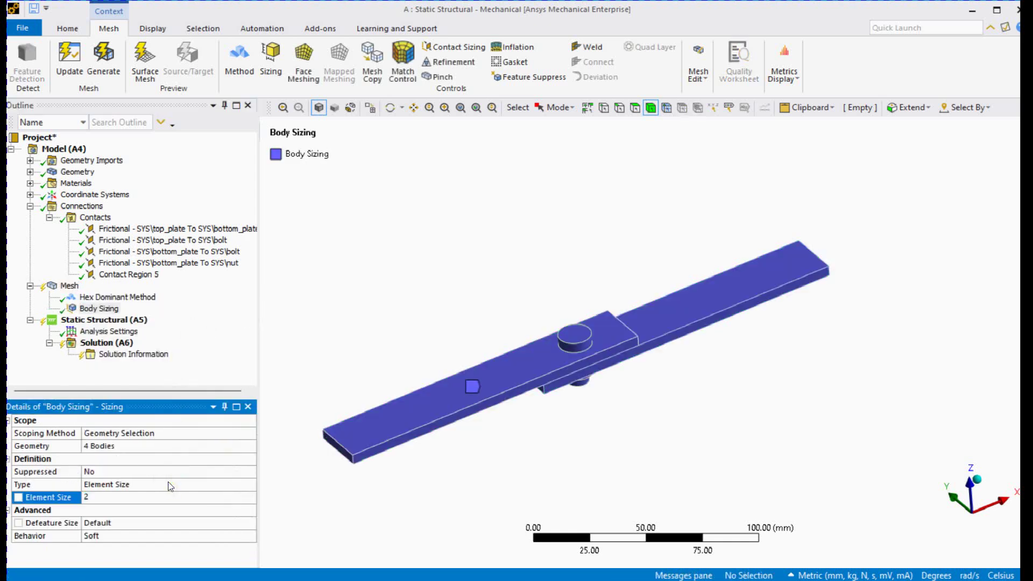
Regenerate the mesh with the hex dominant method and body sizing, and inspect the elements around the bolt
{"action": "right_click", "coordinate": [69, 285]}
{"action": "left_click", "coordinate": [162, 330]}
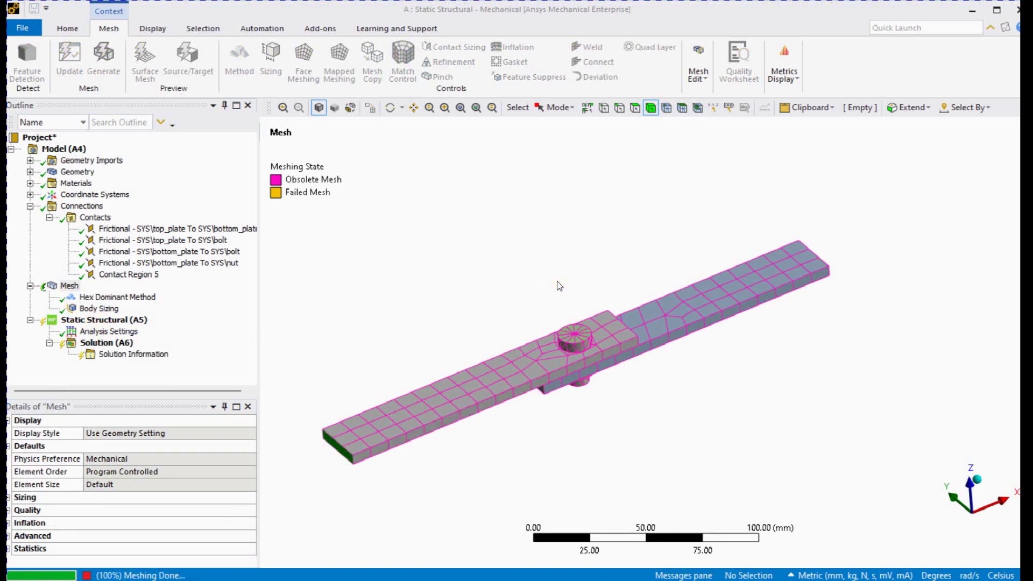
{"action": "scroll", "coordinate": [559, 328], "scroll_direction": "up", "scroll_amount": 3}
{"action": "scroll", "coordinate": [558, 328], "scroll_direction": "up", "scroll_amount": 2}
{"action": "middle_click_drag", "start_coordinate": [530, 331], "coordinate": [564, 275]}
{"action": "scroll", "coordinate": [542, 343], "scroll_direction": "down", "scroll_amount": 3}
{"action": "scroll", "coordinate": [464, 295], "scroll_direction": "up", "scroll_amount": 1}
{"action": "scroll", "coordinate": [464, 295], "scroll_direction": "down", "scroll_amount": 2}
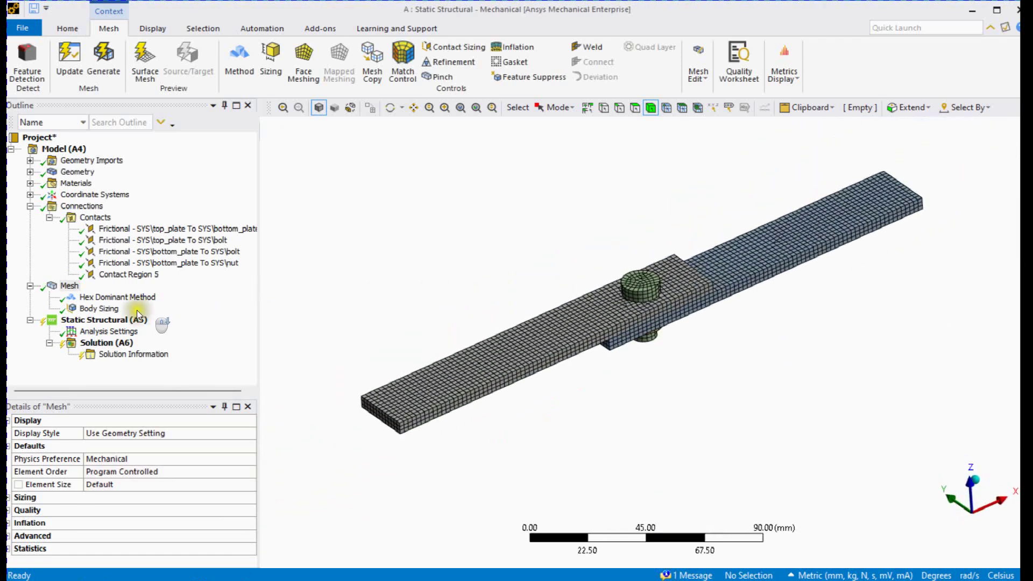
Apply a fixed support to the end face of the top plate farthest from the bolt
{"action": "left_click", "coordinate": [132, 320]}
{"action": "left_click", "coordinate": [30, 206]}
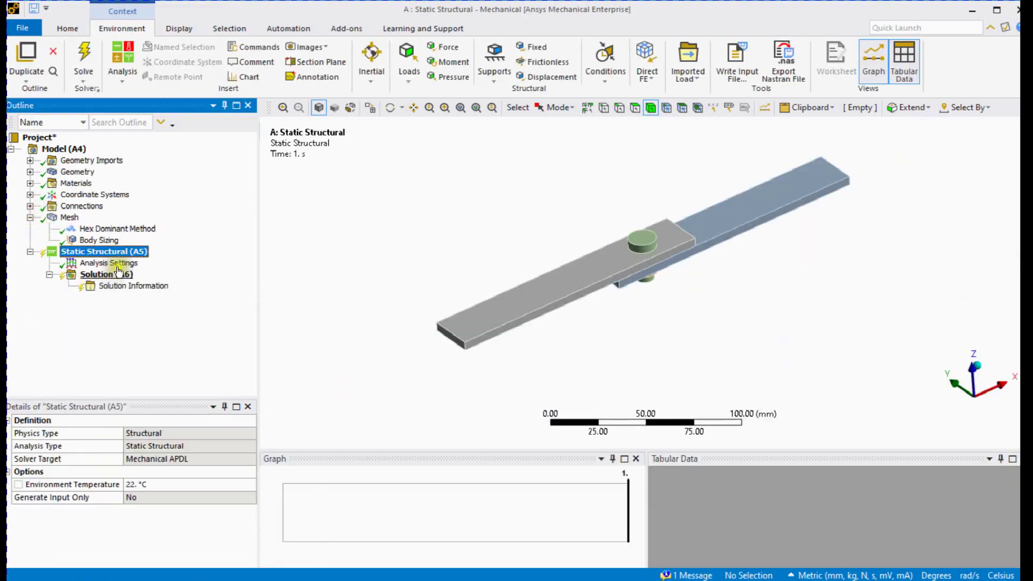
{"action": "middle_click_drag", "start_coordinate": [407, 305], "coordinate": [375, 312]}
{"action": "left_click", "coordinate": [640, 108]}
{"action": "middle_click_drag", "start_coordinate": [428, 351], "coordinate": [422, 325]}
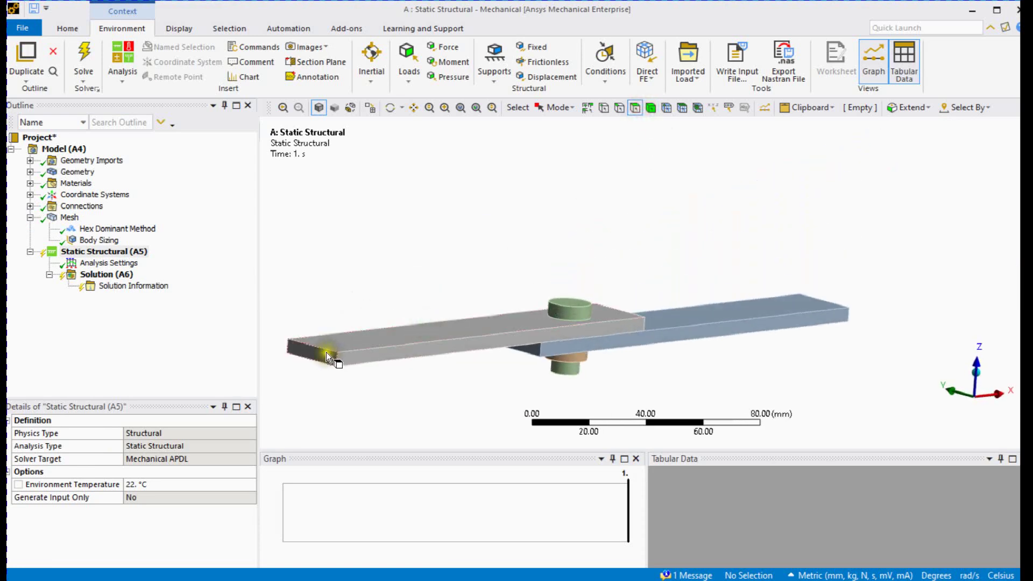
{"action": "left_click", "coordinate": [301, 353]}
{"action": "right_click", "coordinate": [129, 253]}
{"action": "mouse_move", "coordinate": [173, 263]}
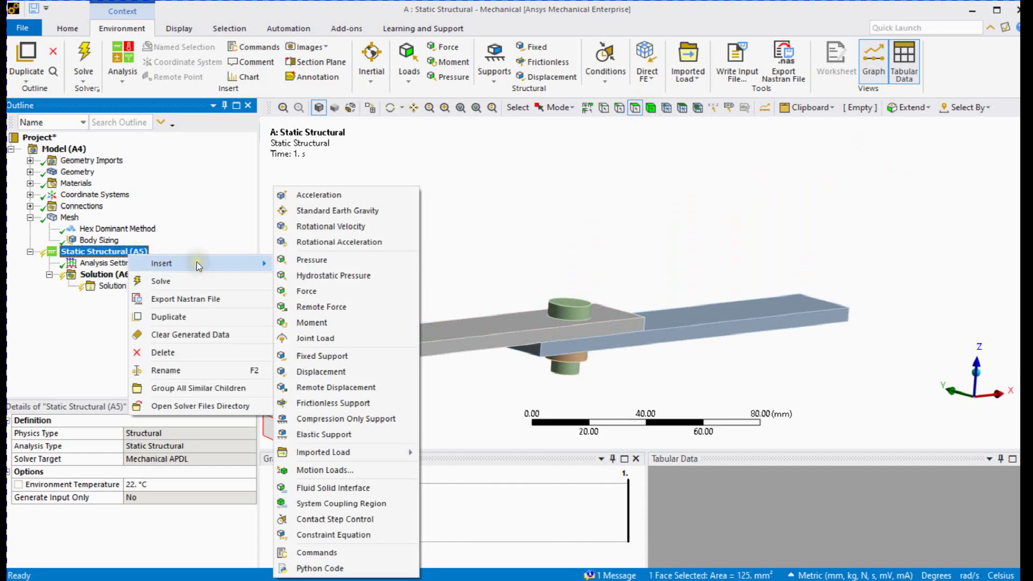
{"action": "left_click", "coordinate": [339, 356]}
Apply a second fixed support to the far end face of the bottom plate and review both supports together
{"action": "middle_click_drag", "start_coordinate": [604, 224], "coordinate": [756, 319]}
{"action": "scroll", "coordinate": [742, 320], "scroll_direction": "up", "scroll_amount": 3}
{"action": "middle_click_drag", "start_coordinate": [868, 305], "coordinate": [844, 292]}
{"action": "left_click", "coordinate": [924, 291]}
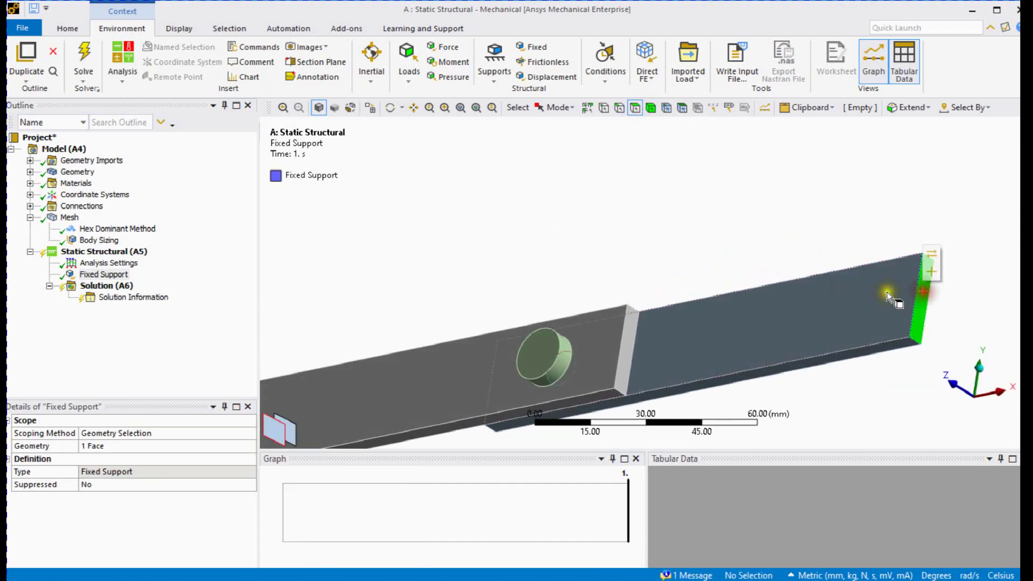
{"action": "right_click", "coordinate": [128, 255]}
{"action": "mouse_move", "coordinate": [206, 265]}
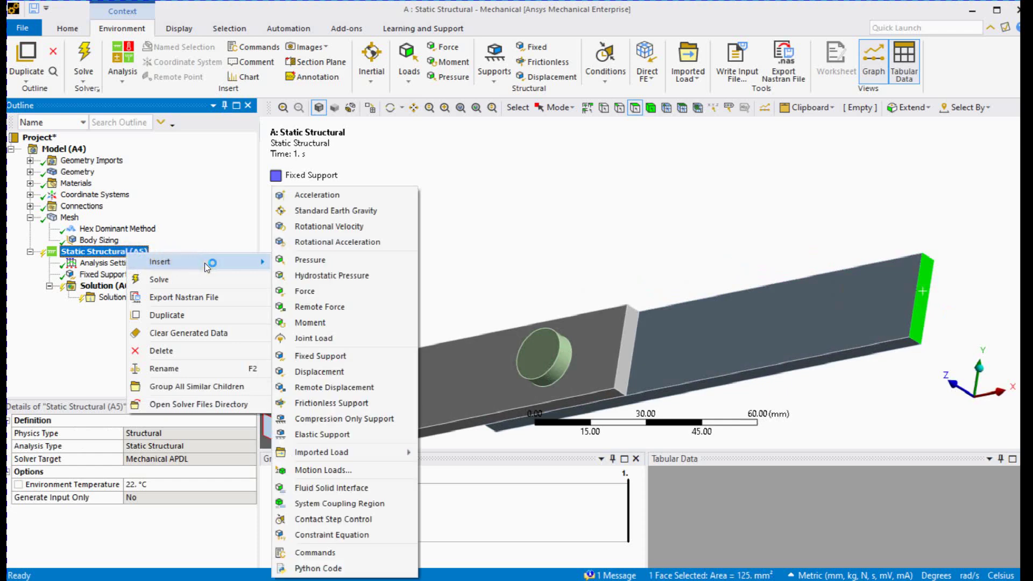
{"action": "left_click", "coordinate": [323, 356]}
{"action": "middle_click_drag", "start_coordinate": [526, 265], "coordinate": [575, 273]}
{"action": "left_click", "coordinate": [124, 278], "text": "ctrl"}
Hide the top and bottom plates so only the bolt and nut are displayed
{"action": "scroll", "coordinate": [662, 317], "scroll_direction": "up", "scroll_amount": 3}
{"action": "middle_click_drag", "start_coordinate": [651, 339], "coordinate": [612, 297]}
{"action": "left_click", "coordinate": [612, 297]}
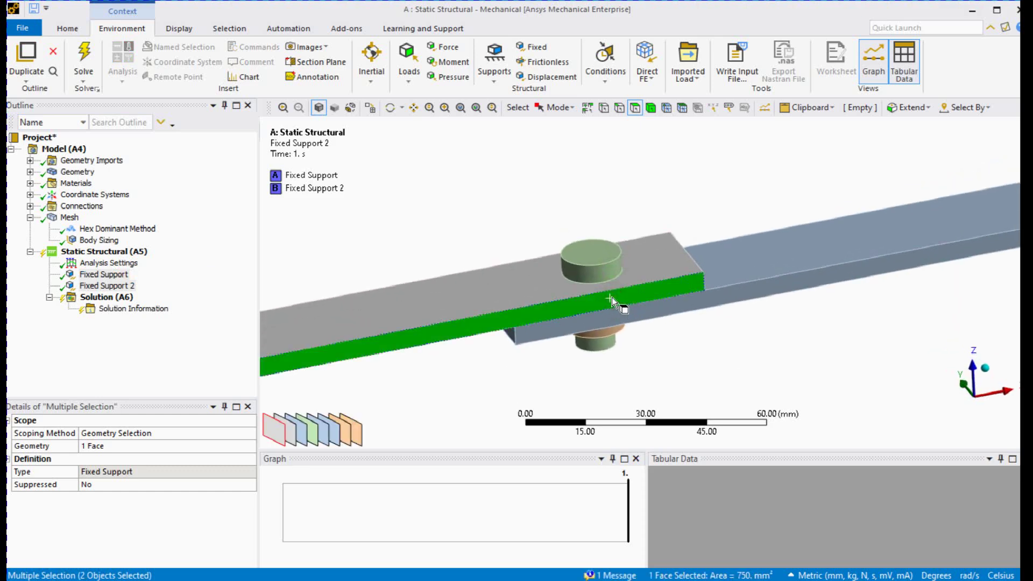
{"action": "right_click", "coordinate": [612, 297]}
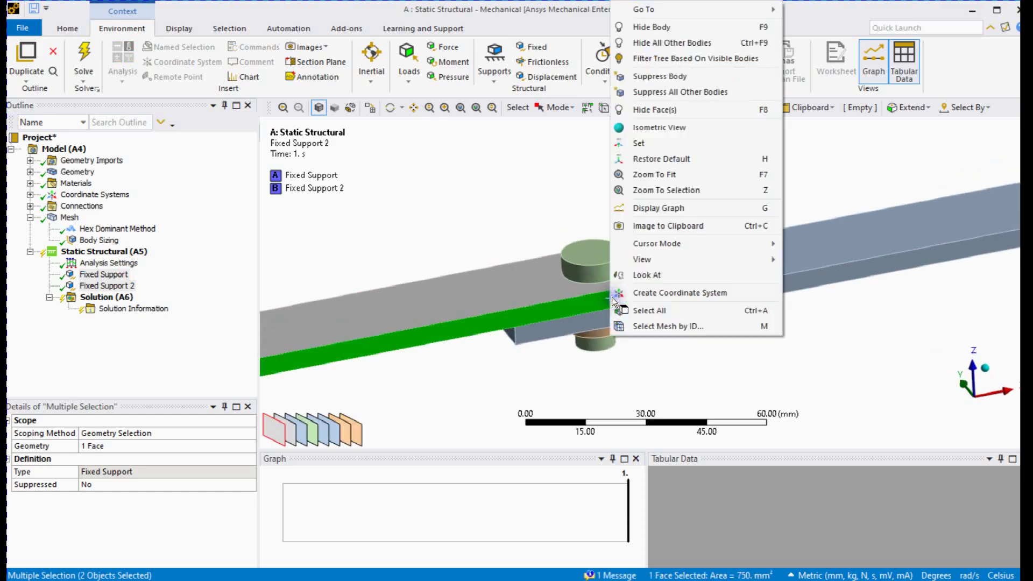
{"action": "left_click", "coordinate": [648, 28]}
{"action": "scroll", "coordinate": [597, 296], "scroll_direction": "up", "scroll_amount": 3}
{"action": "right_click", "coordinate": [619, 324]}
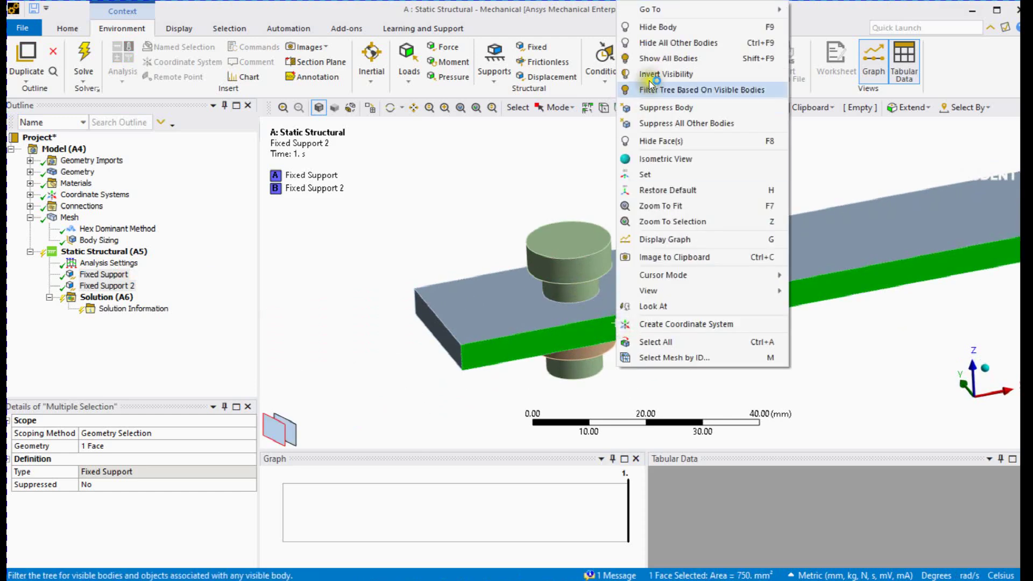
{"action": "left_click", "coordinate": [635, 29]}
Apply a bolt pretension to the cylindrical shank face of the bolt with a preload of 25000 N
{"action": "left_click", "coordinate": [587, 291]}
{"action": "middle_click_drag", "start_coordinate": [638, 295], "coordinate": [663, 336]}
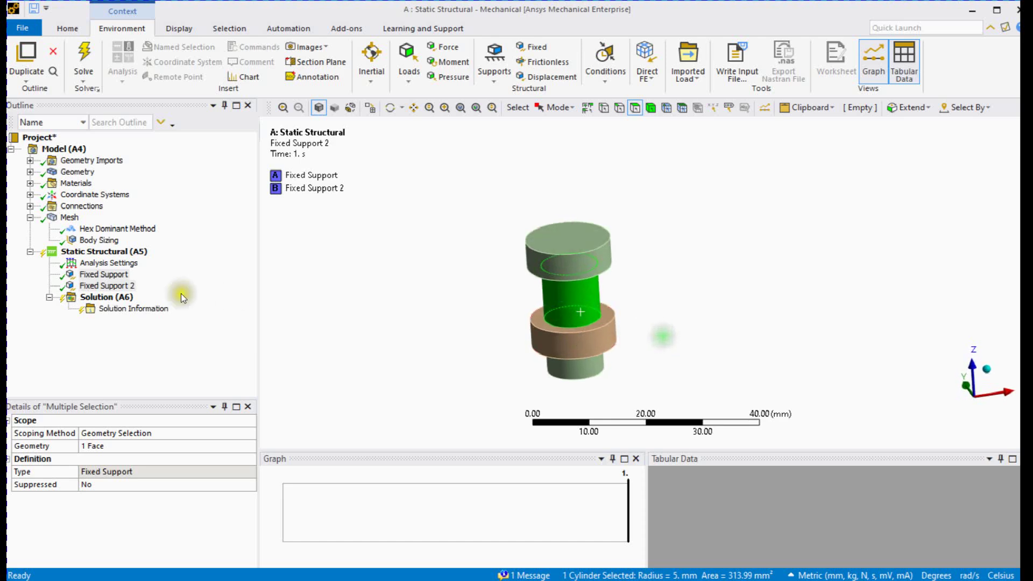
{"action": "right_click", "coordinate": [124, 252]}
{"action": "mouse_move", "coordinate": [154, 263]}
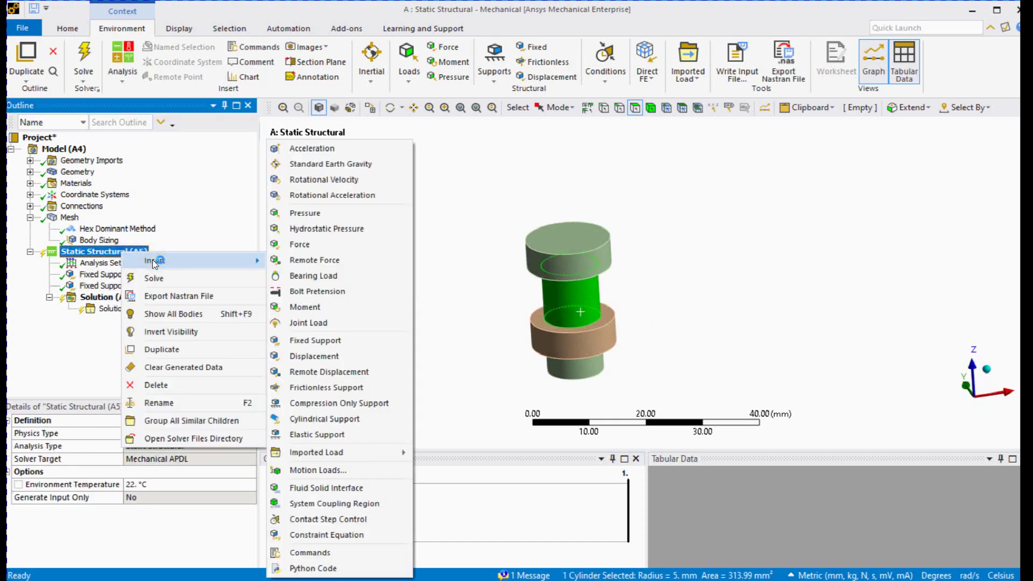
{"action": "left_click", "coordinate": [354, 289]}
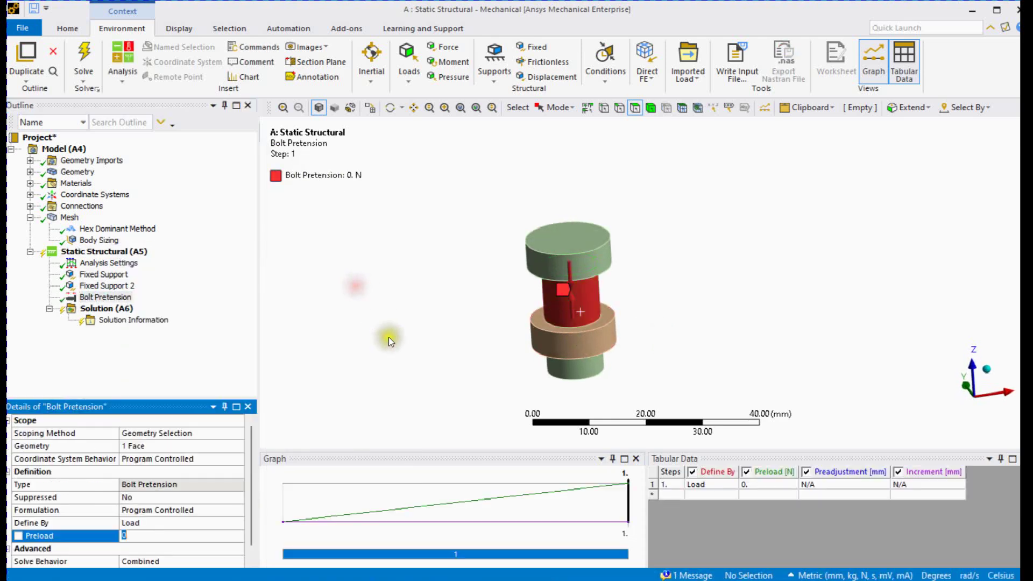
{"action": "left_click", "coordinate": [767, 484]}
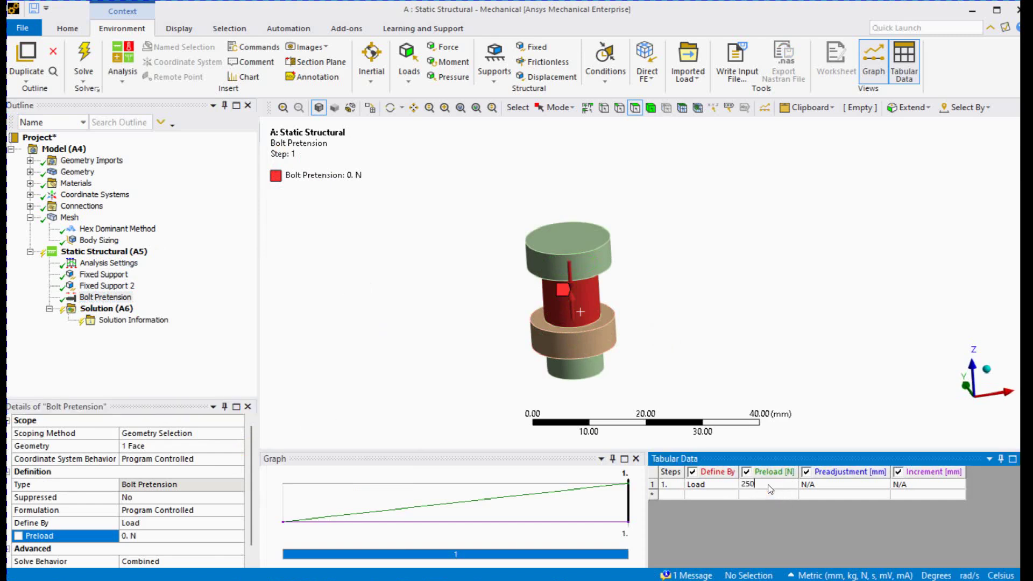
{"action": "type", "text": "25000"}
{"action": "key", "text": "Tab"}
{"action": "mouse_move", "coordinate": [692, 264]}
{"action": "middle_mouse_down"}
{"action": "mouse_move", "coordinate": [671, 272]}
{"action": "mouse_move", "coordinate": [684, 275]}
{"action": "middle_mouse_up"}
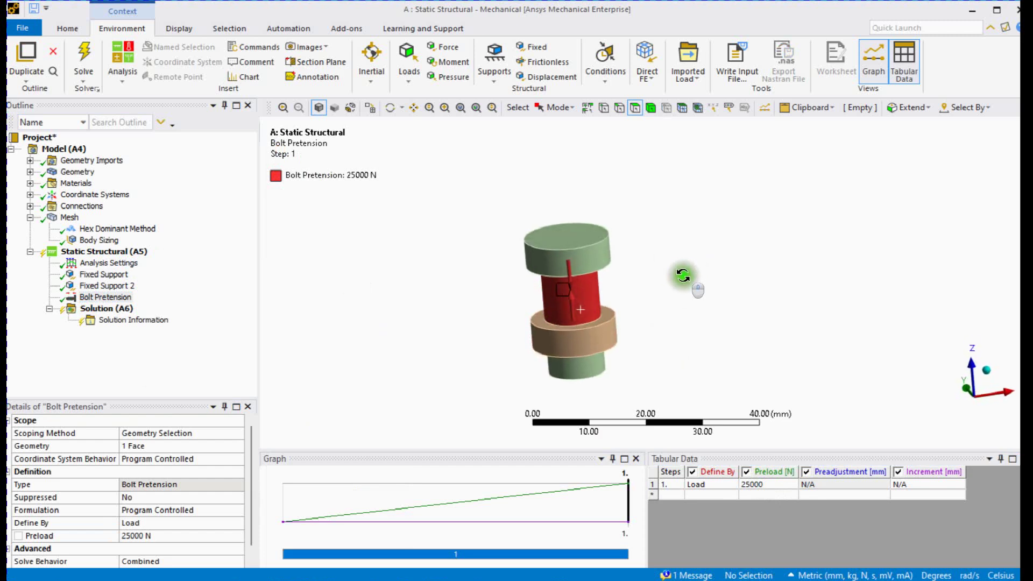
Solve the static structural analysis and show all bodies again
{"action": "right_click", "coordinate": [123, 311]}
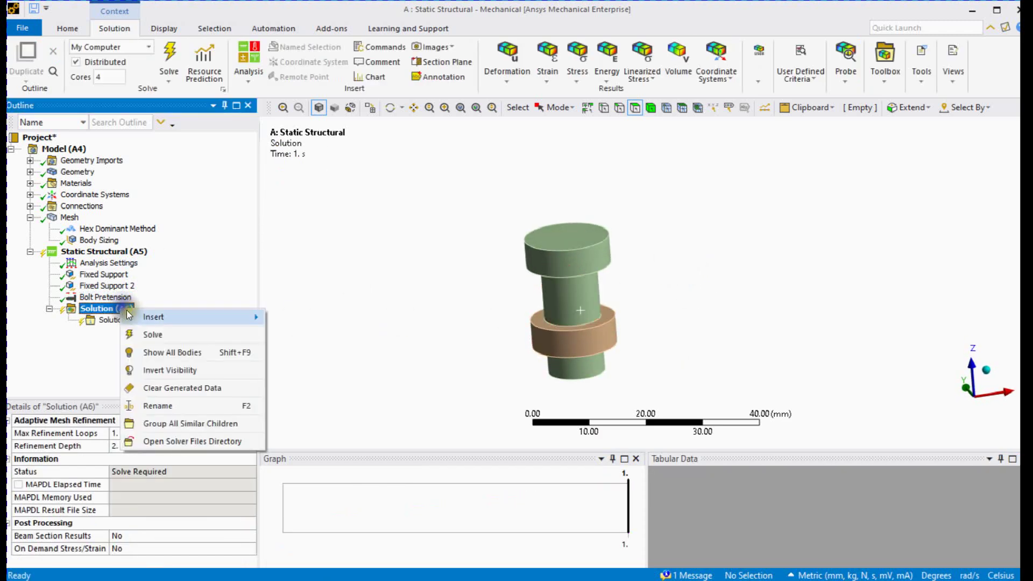
{"action": "left_click", "coordinate": [154, 334]}
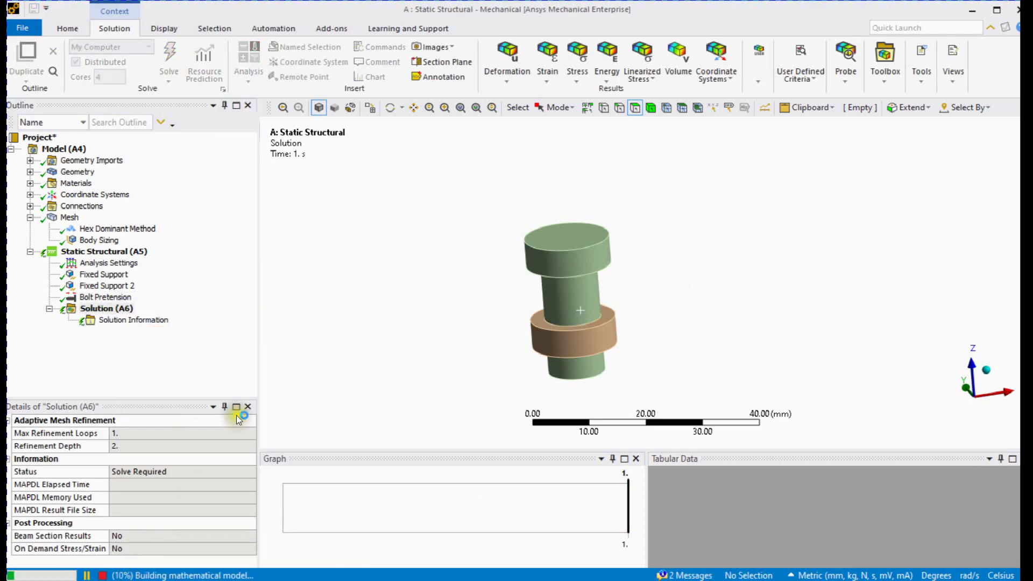
{"action": "right_click", "coordinate": [473, 278]}
{"action": "left_click", "coordinate": [499, 306]}
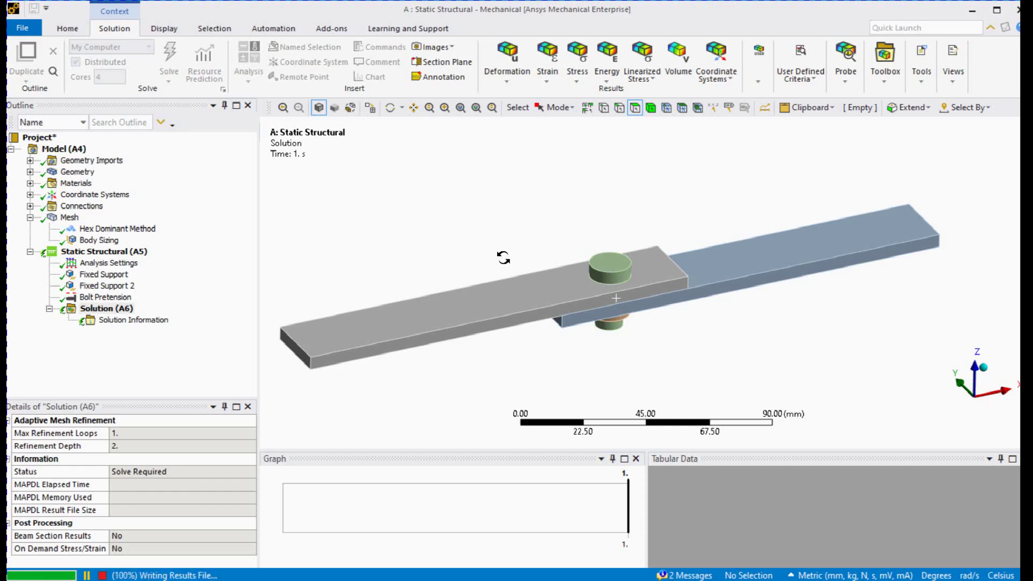
Add a Total Deformation result for all bodies to the solution and evaluate it
{"action": "right_click", "coordinate": [113, 310]}
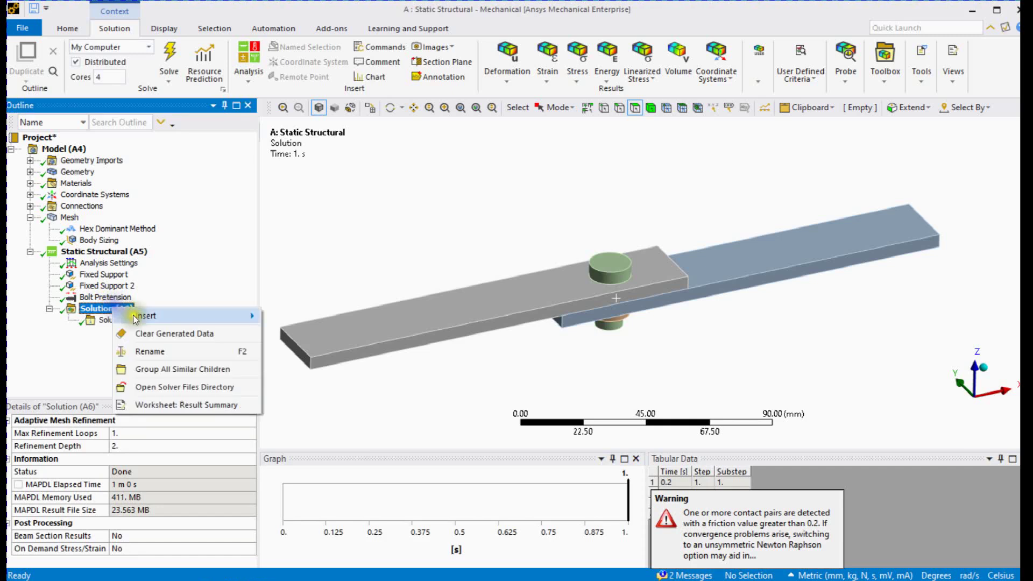
{"action": "mouse_move", "coordinate": [145, 316]}
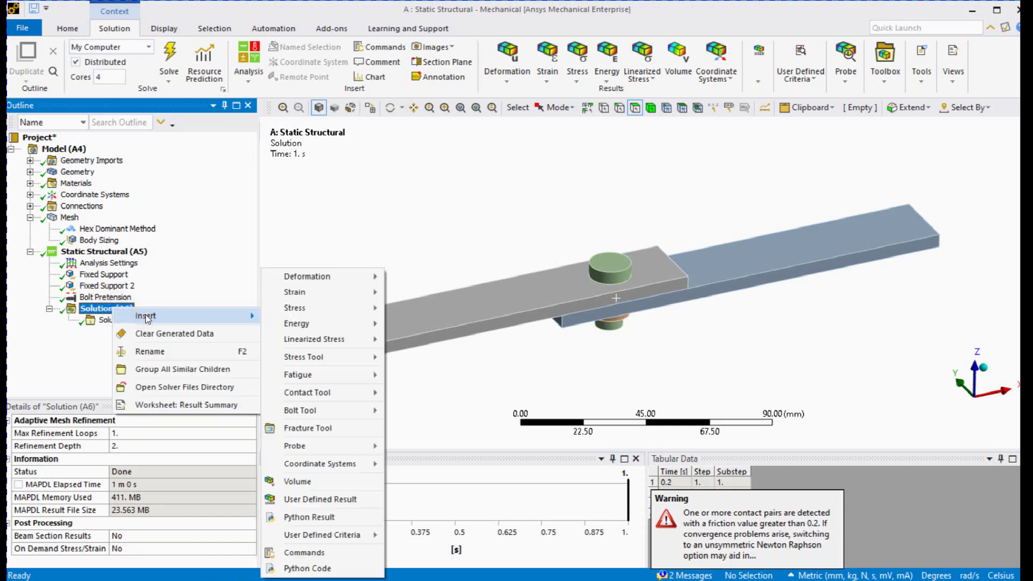
{"action": "mouse_move", "coordinate": [312, 276]}
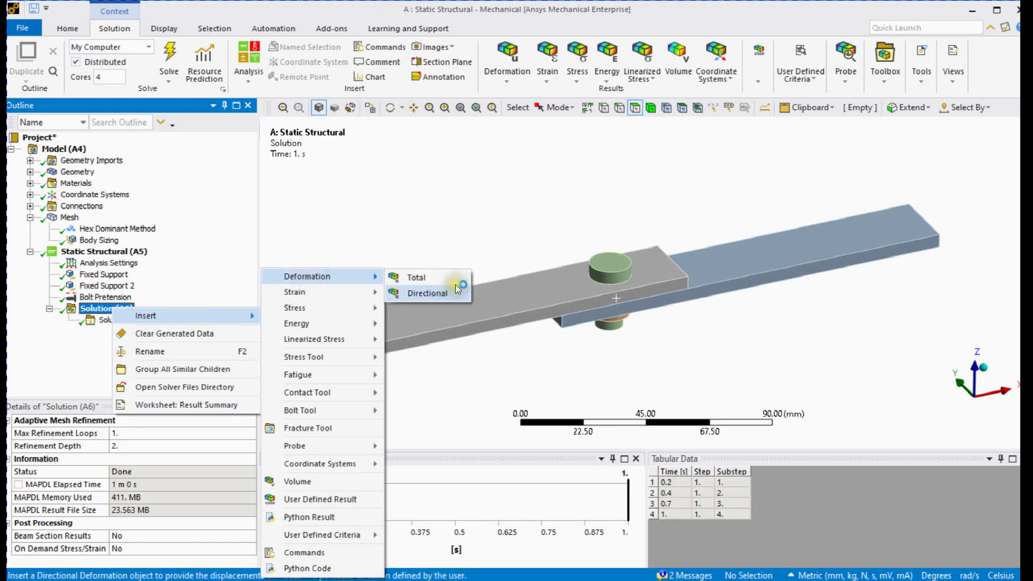
{"action": "left_click", "coordinate": [445, 276]}
{"action": "right_click", "coordinate": [131, 331]}
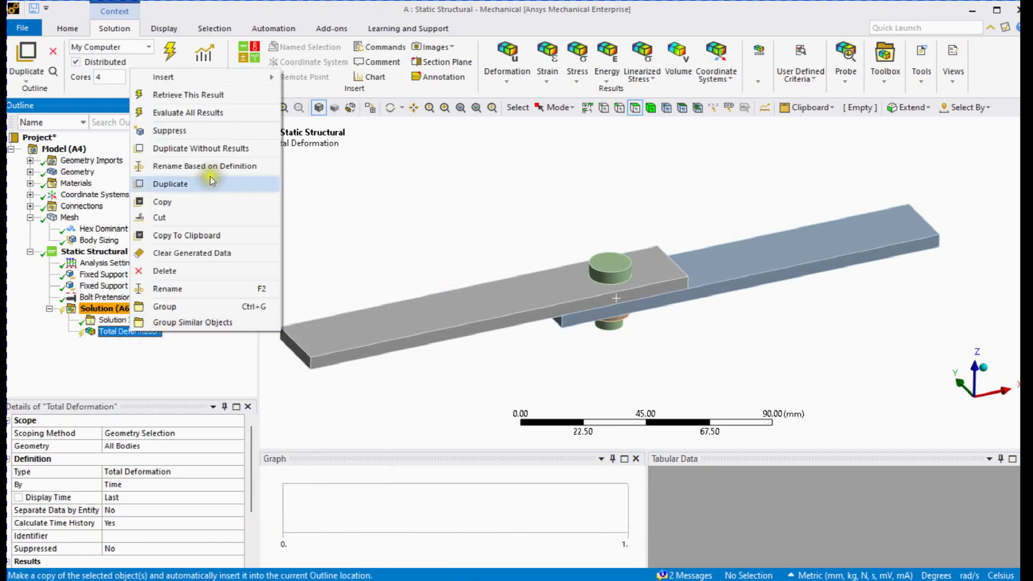
{"action": "left_click", "coordinate": [217, 113]}
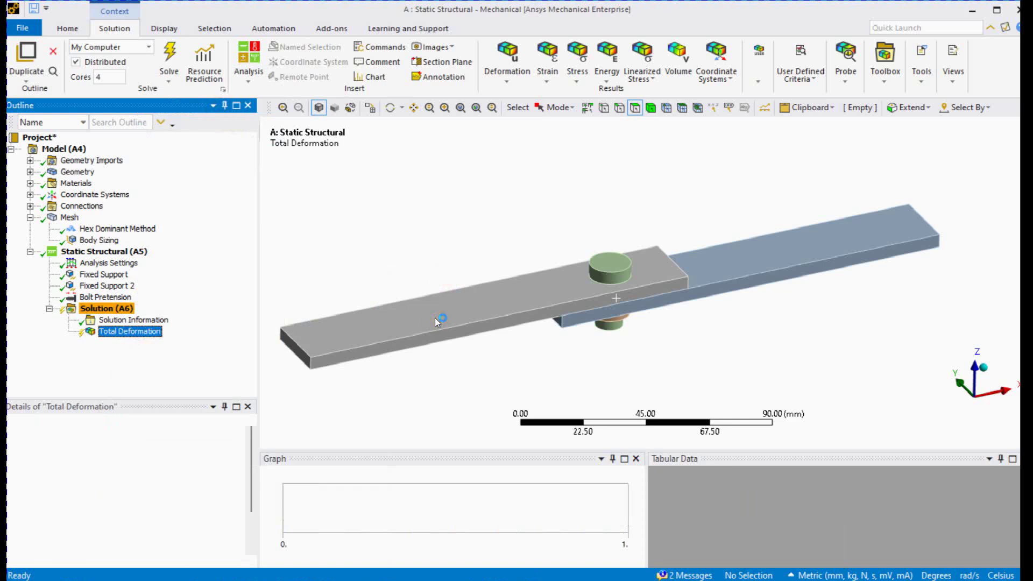
Add an Equivalent (von-Mises) Stress result for all bodies and evaluate it
{"action": "right_click", "coordinate": [127, 310]}
{"action": "mouse_move", "coordinate": [266, 319]}
{"action": "mouse_move", "coordinate": [323, 308]}
{"action": "left_click", "coordinate": [462, 310]}
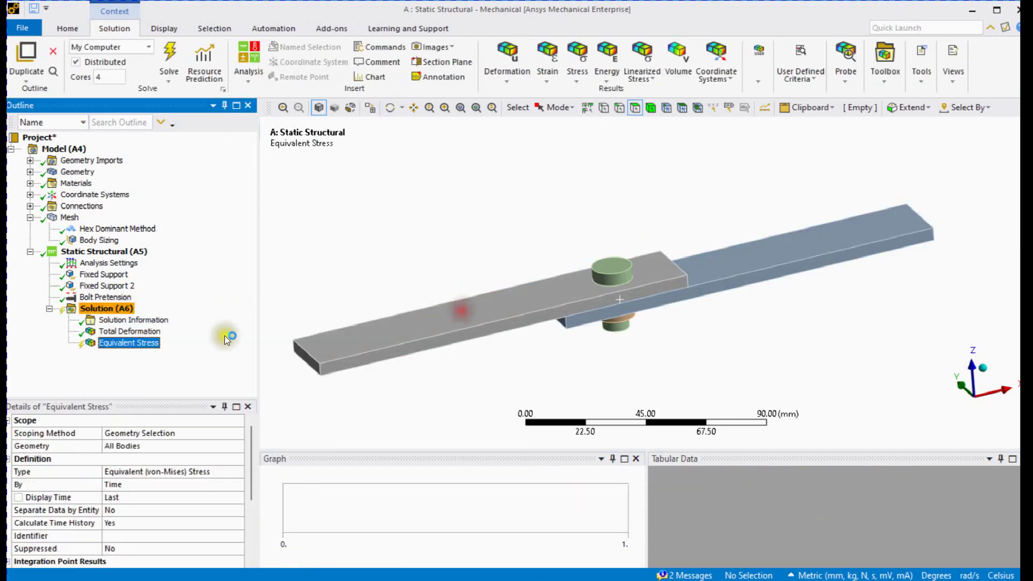
{"action": "right_click", "coordinate": [152, 345]}
{"action": "left_click", "coordinate": [198, 119]}
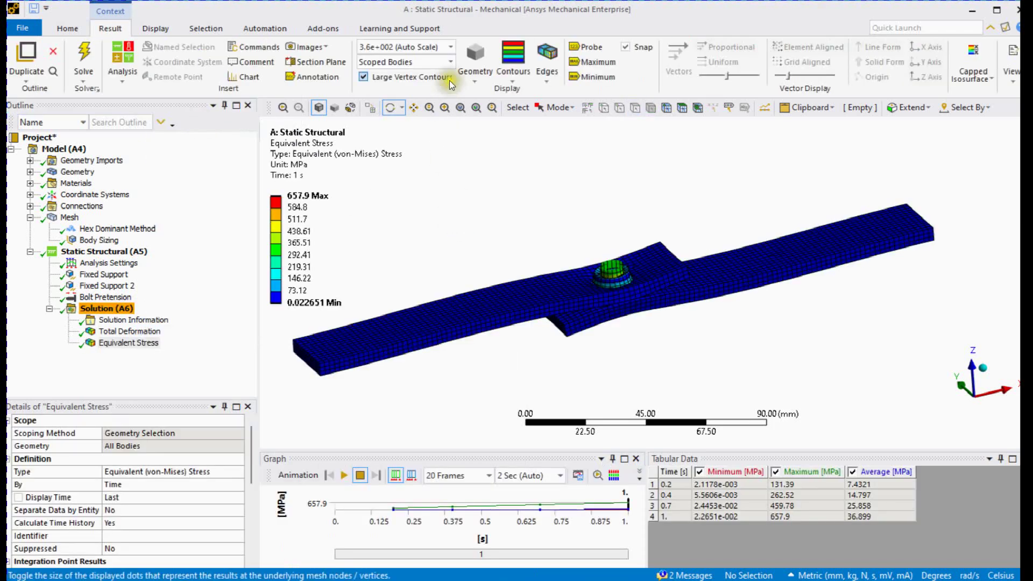
Set the result display to 1.0 (True Scale) and view the total deformation of the whole assembly
{"action": "left_click", "coordinate": [450, 47]}
{"action": "left_click", "coordinate": [393, 63]}
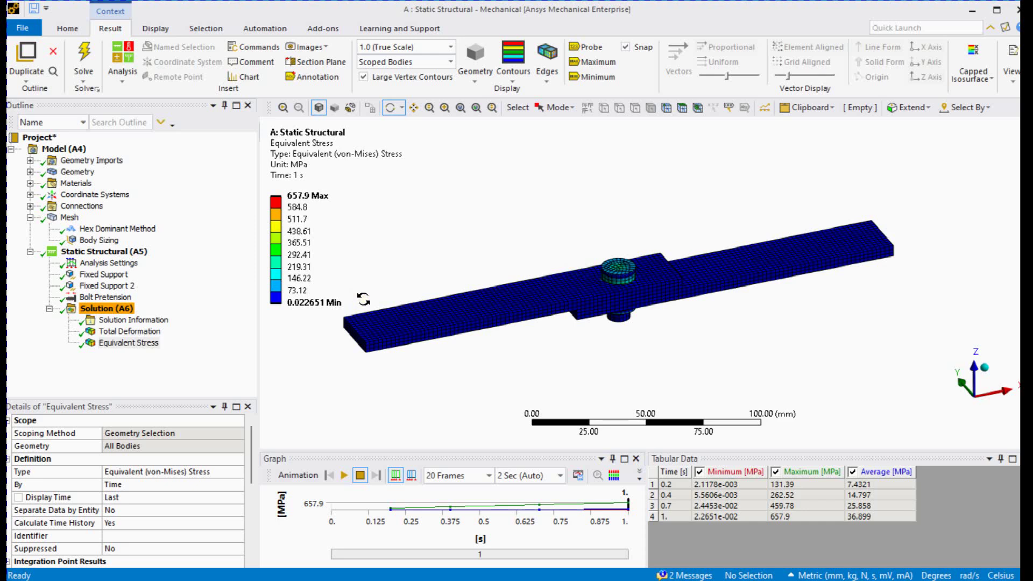
{"action": "left_click", "coordinate": [159, 329]}
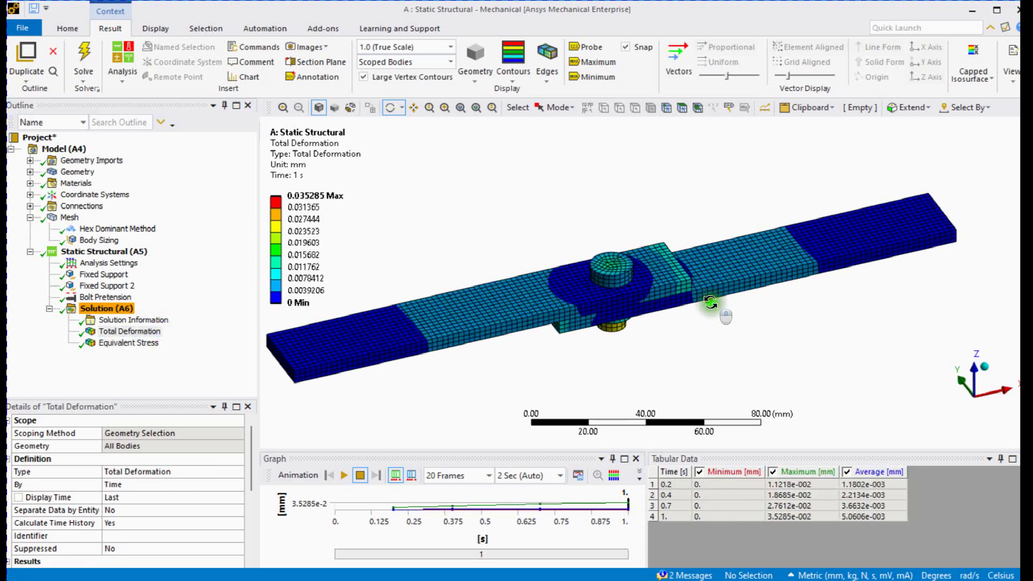
Hide both plates so only the bolt and nut are displayed for reviewing results
{"action": "left_click", "coordinate": [131, 311]}
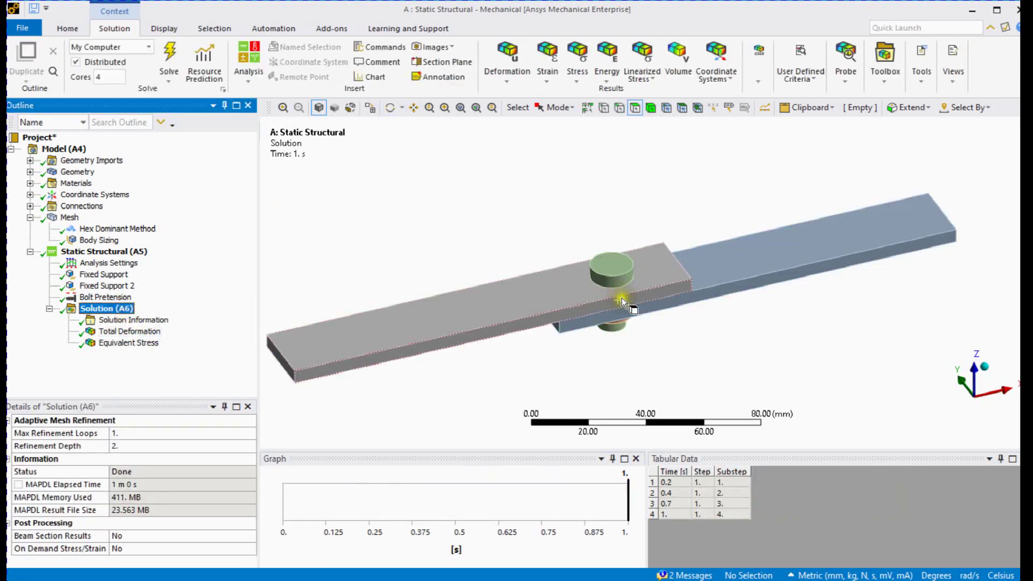
{"action": "left_click", "coordinate": [624, 300]}
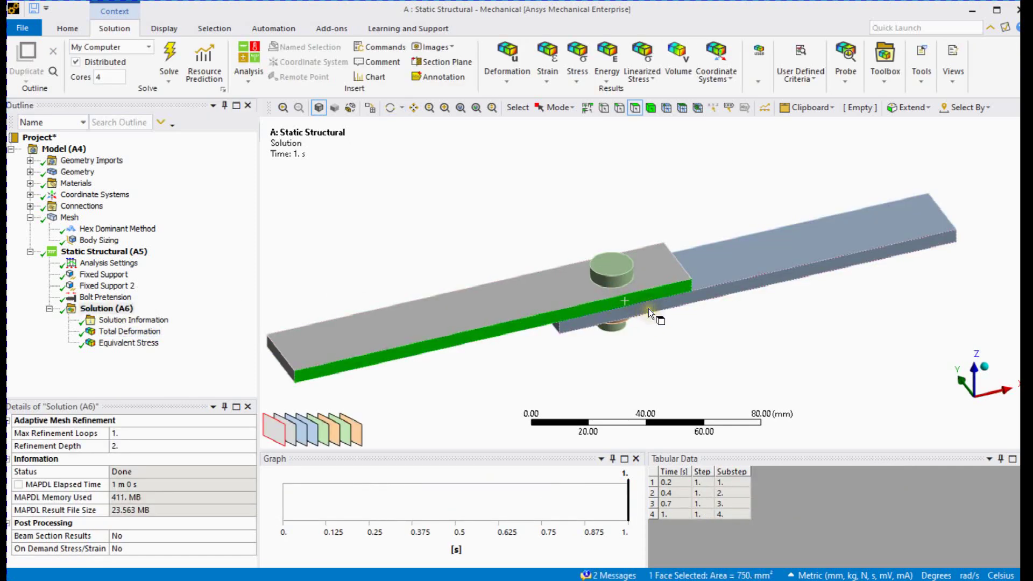
{"action": "left_click", "coordinate": [648, 309], "text": "ctrl"}
{"action": "right_click", "coordinate": [648, 309]}
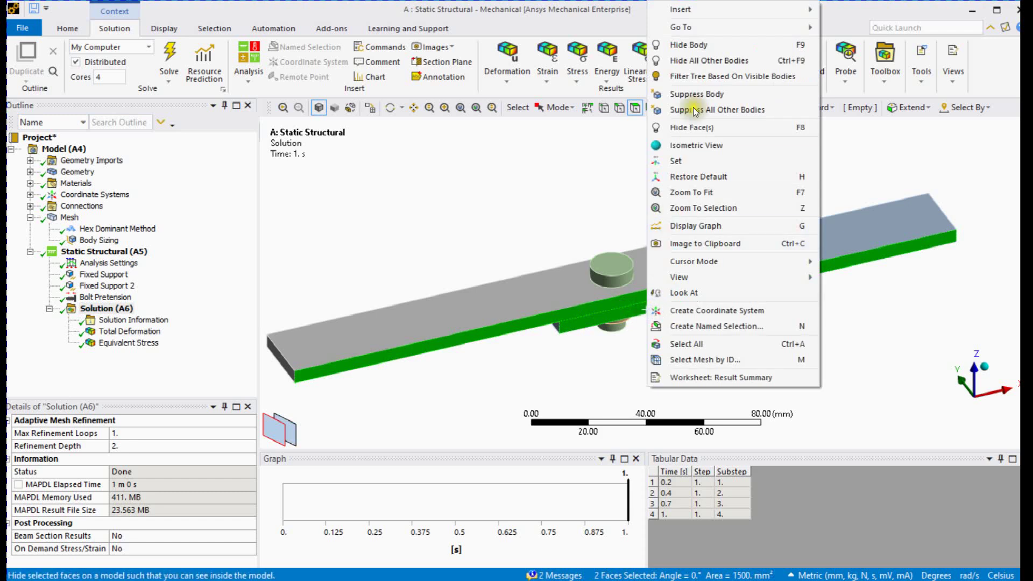
{"action": "left_click", "coordinate": [686, 49]}
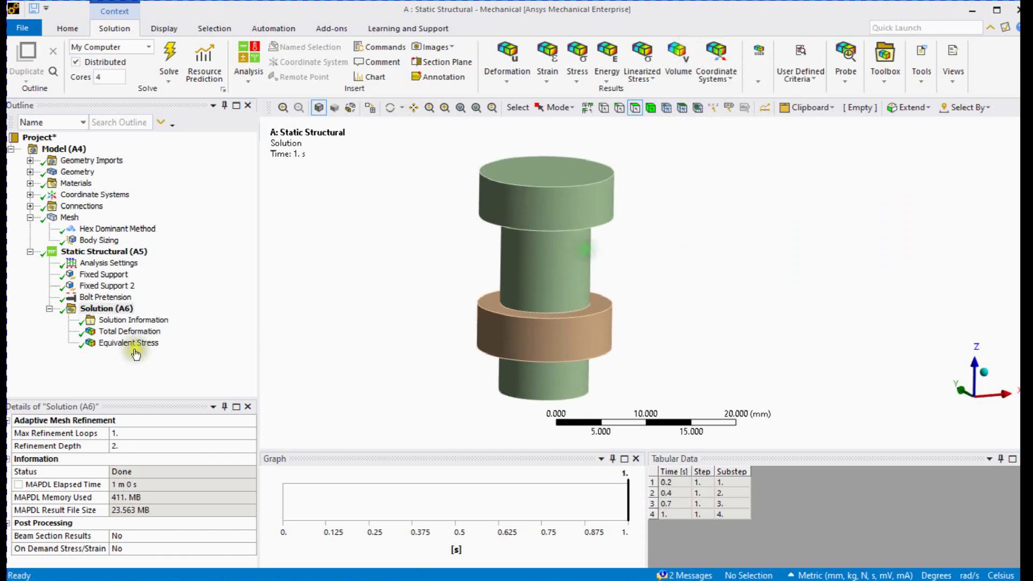
Display the total deformation on the bolt and nut and animate it at true scale
{"action": "left_click", "coordinate": [129, 332]}
{"action": "middle_click_drag", "start_coordinate": [594, 258], "coordinate": [564, 258]}
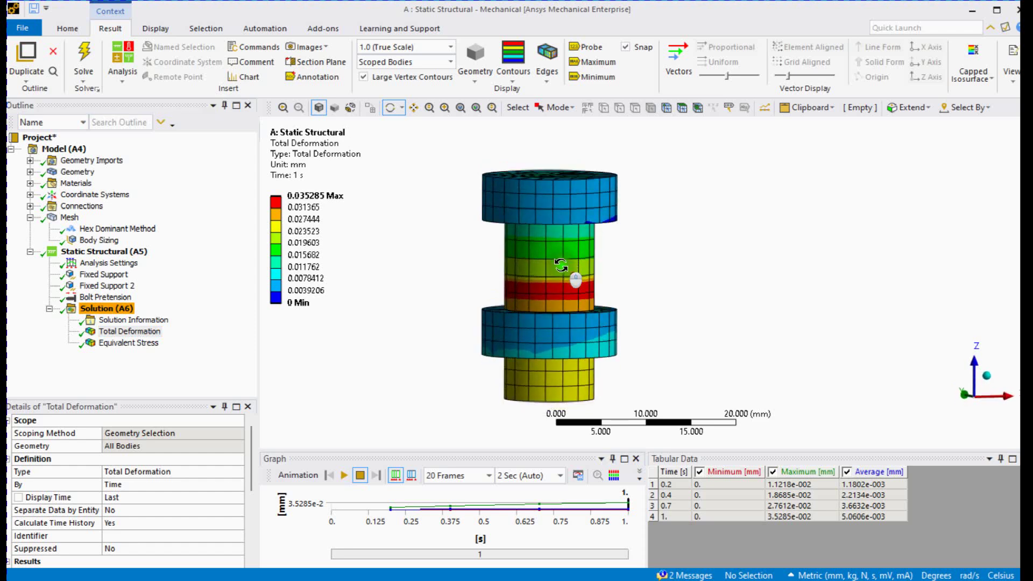
{"action": "left_click", "coordinate": [342, 475]}
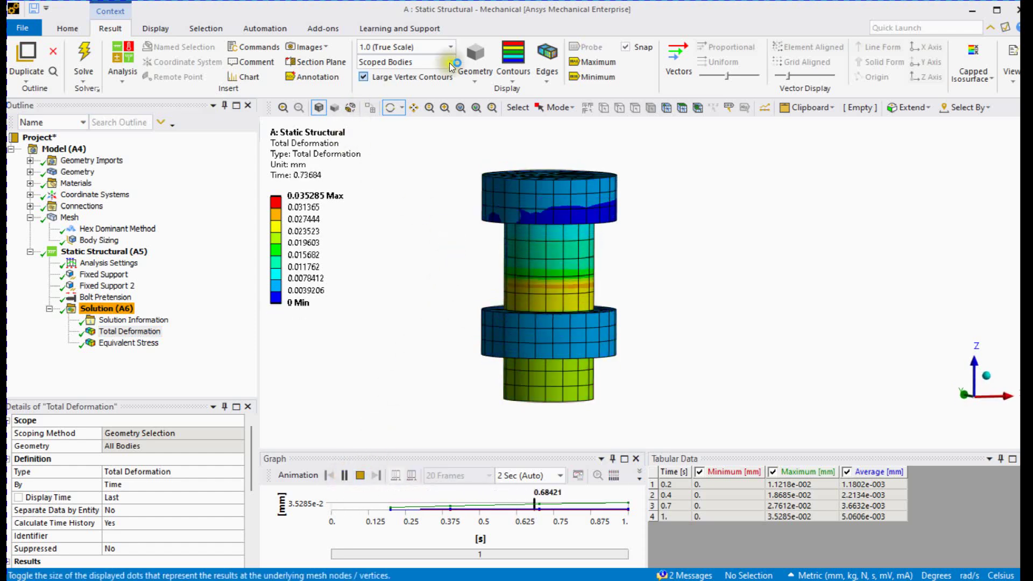
Try the automatic deformation scale, set the scale factor to 100, and play and stop the total deformation animation
{"action": "left_click", "coordinate": [431, 47]}
{"action": "left_click", "coordinate": [431, 90]}
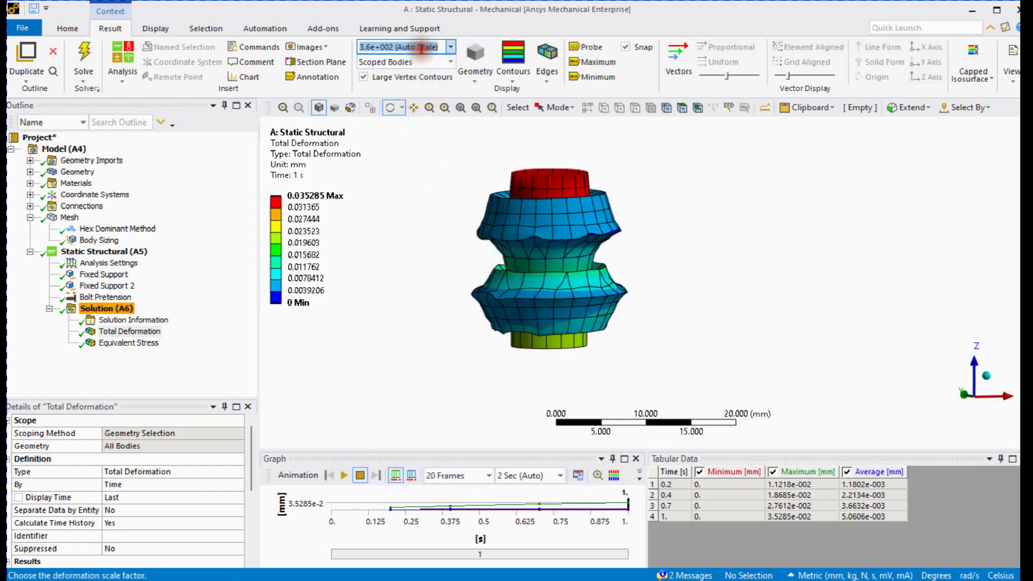
{"action": "type", "text": "100"}
{"action": "key", "text": "Return"}
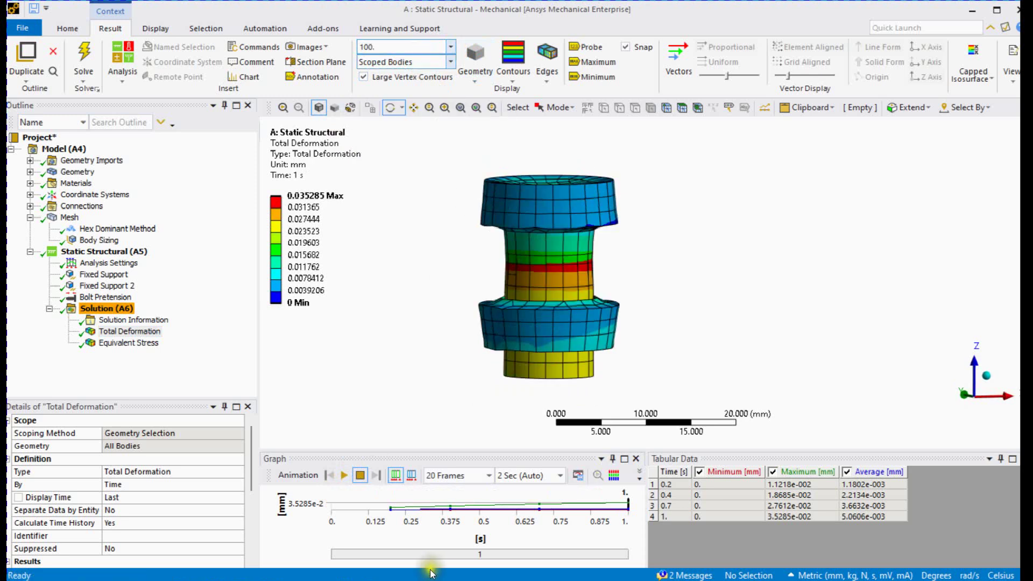
{"action": "left_click", "coordinate": [347, 470]}
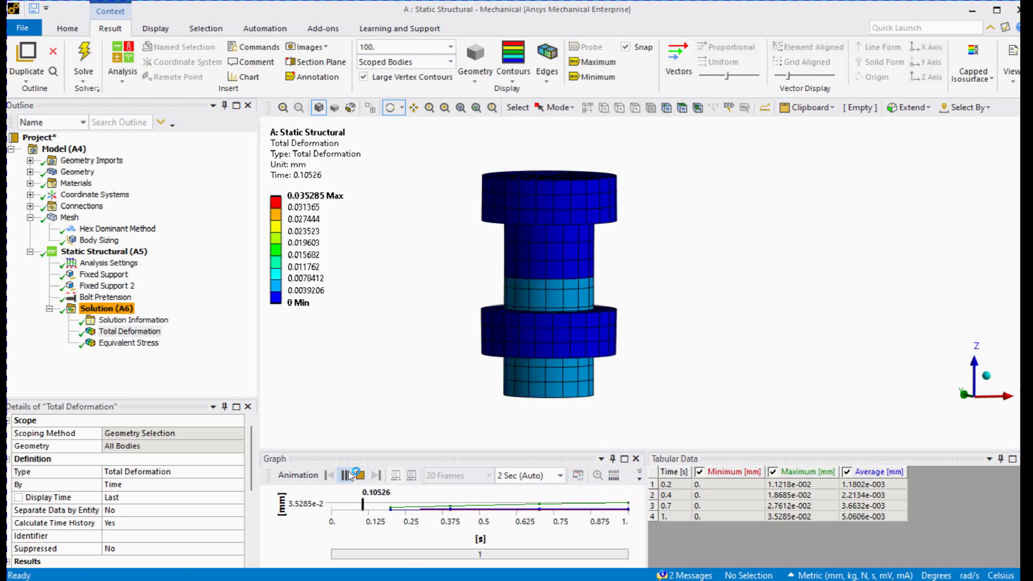
{"action": "left_click", "coordinate": [359, 476]}
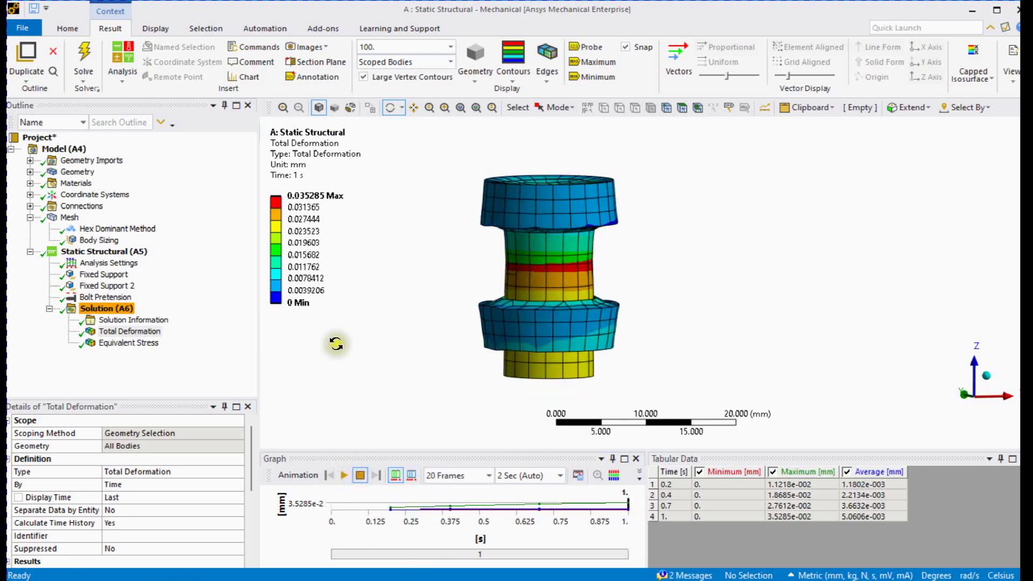
Return the deformation display to 1.0 (True Scale) and show all bodies again
{"action": "left_click", "coordinate": [453, 47]}
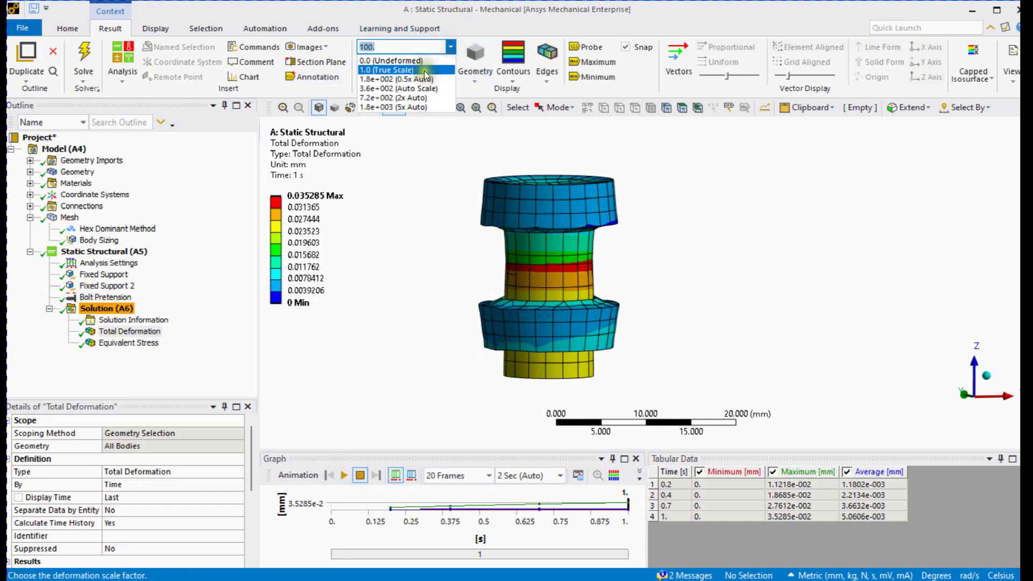
{"action": "left_click", "coordinate": [393, 66]}
{"action": "left_click_drag", "start_coordinate": [468, 229], "coordinate": [486, 308]}
{"action": "middle_click_drag", "start_coordinate": [486, 308], "coordinate": [470, 288]}
{"action": "right_click", "coordinate": [436, 277]}
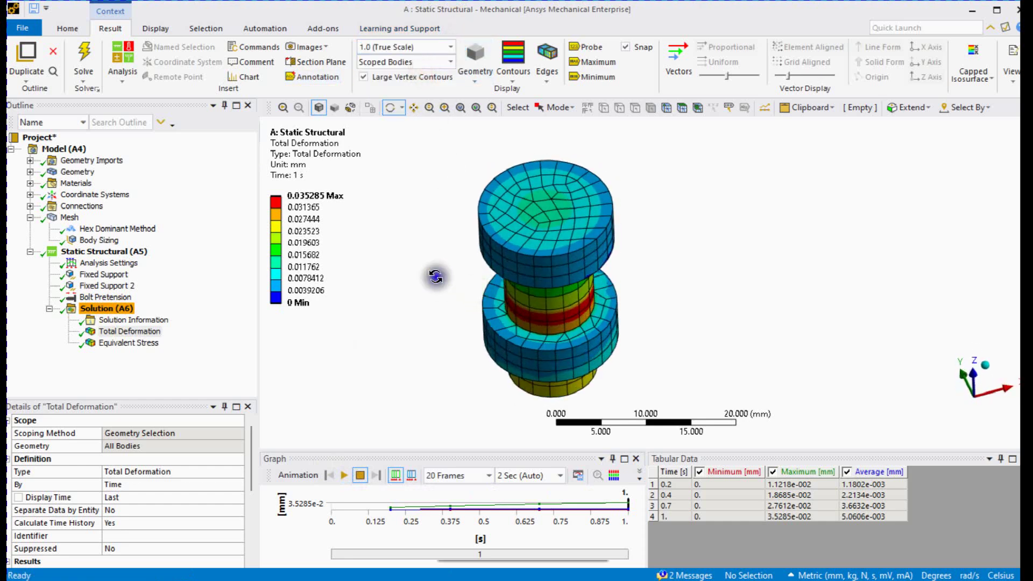
{"action": "left_click", "coordinate": [464, 321]}
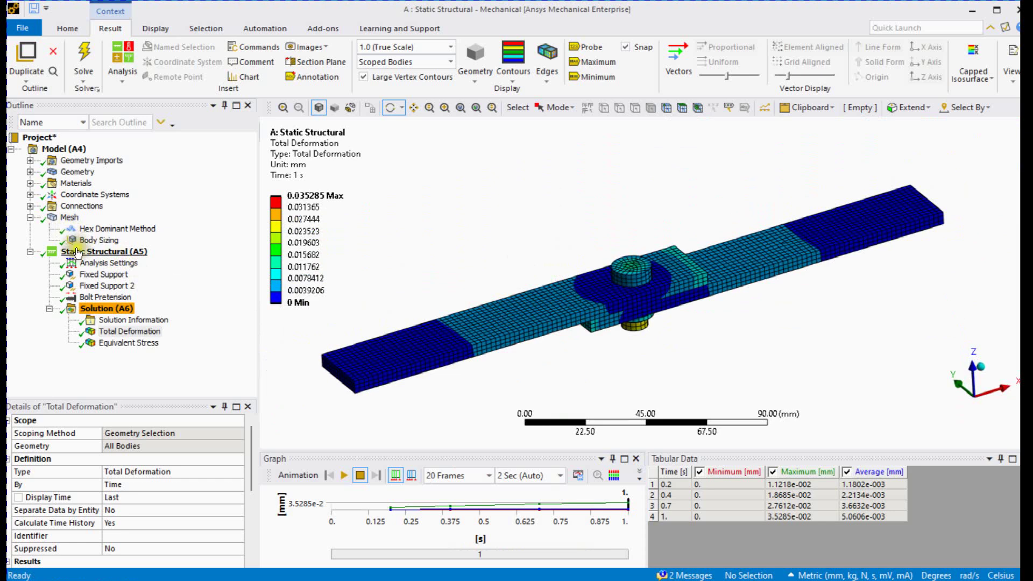
Set the number of steps in the analysis settings to 2
{"action": "left_click", "coordinate": [97, 265]}
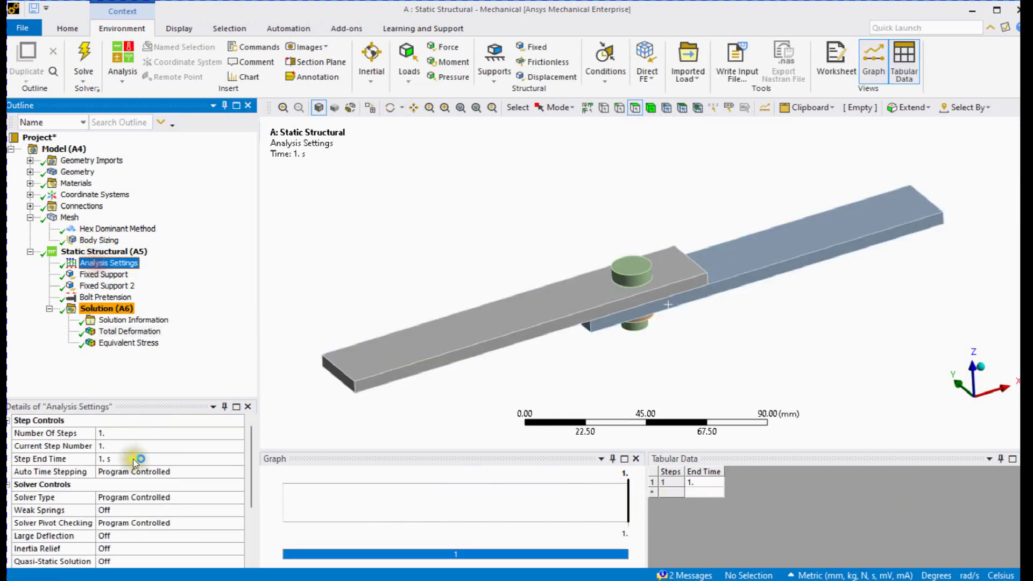
{"action": "left_click", "coordinate": [119, 434]}
{"action": "type", "text": "2"}
{"action": "key", "text": "Return"}
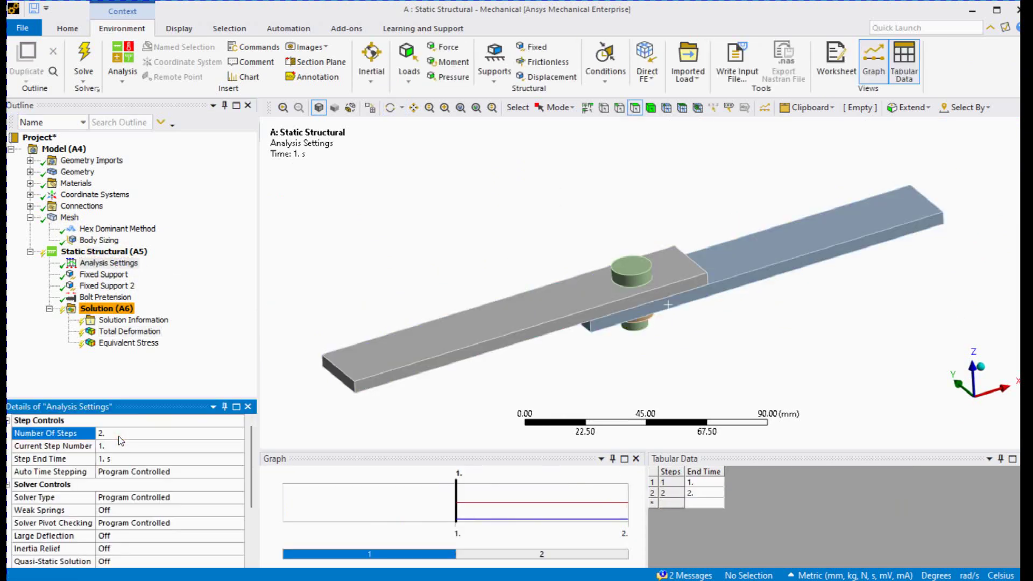
{"action": "middle_click_drag", "start_coordinate": [471, 310], "coordinate": [461, 320], "text": "ctrl"}
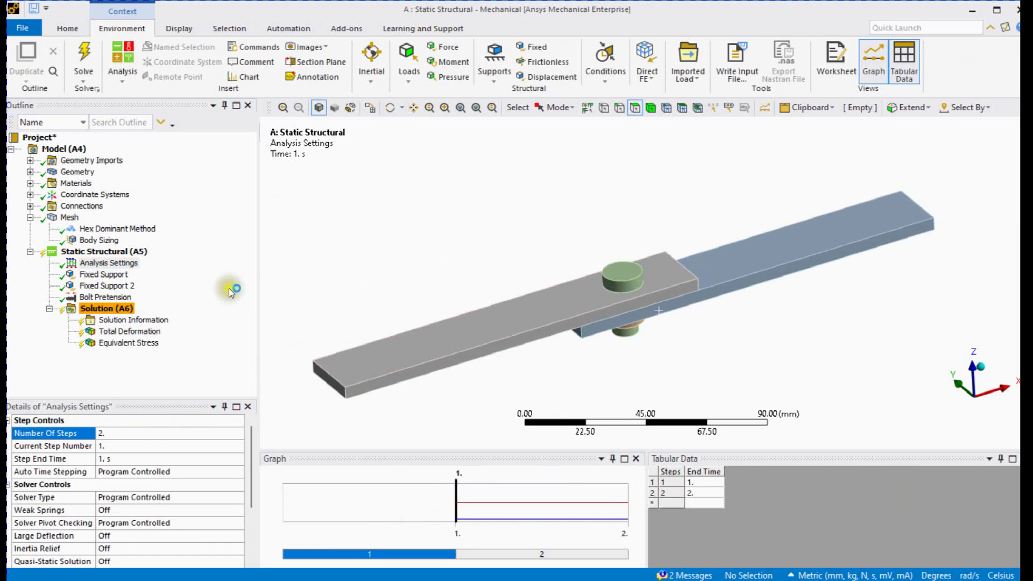
Define the bolt pretension as Lock in load step 2
{"action": "left_click", "coordinate": [123, 298]}
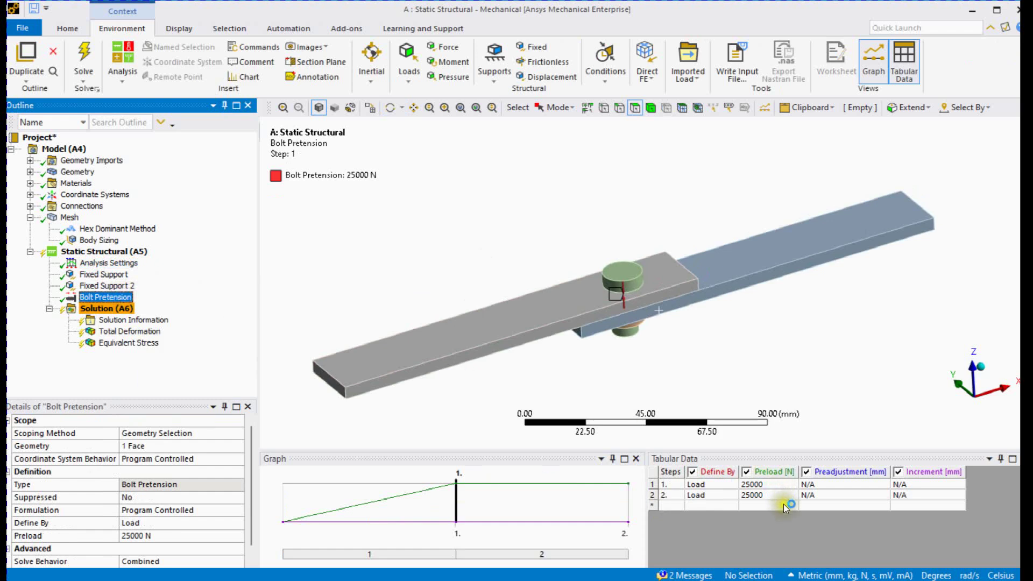
{"action": "left_click", "coordinate": [729, 496]}
{"action": "left_click", "coordinate": [736, 495]}
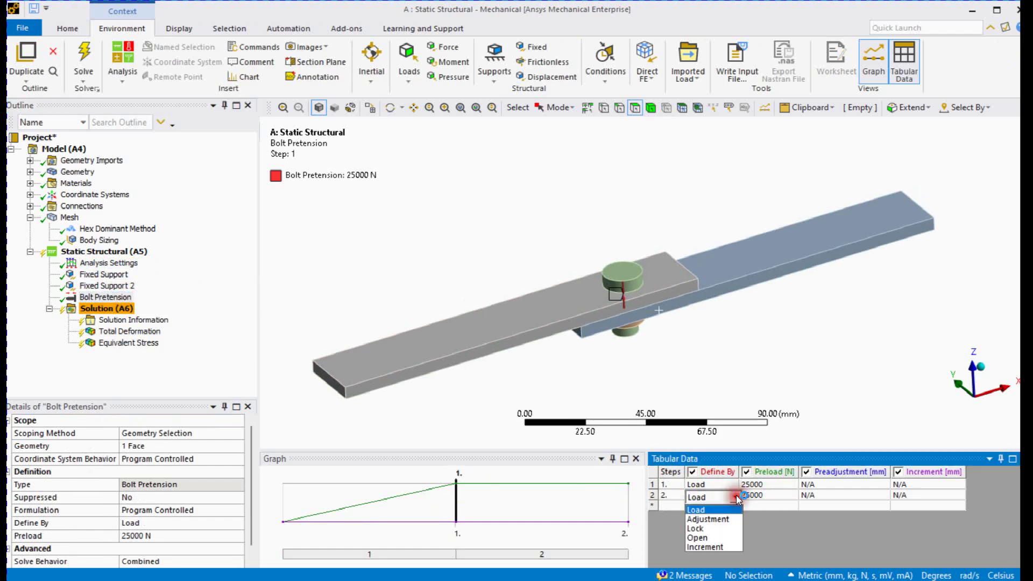
{"action": "left_click", "coordinate": [722, 529]}
{"action": "left_click", "coordinate": [662, 360]}
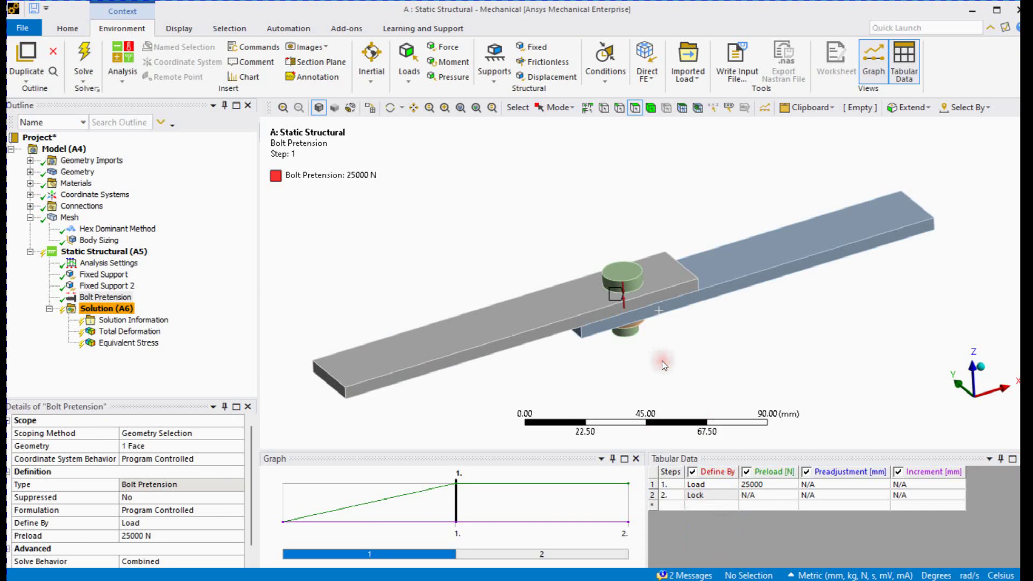
{"action": "scroll", "coordinate": [662, 360], "scroll_direction": "down", "scroll_amount": 1}
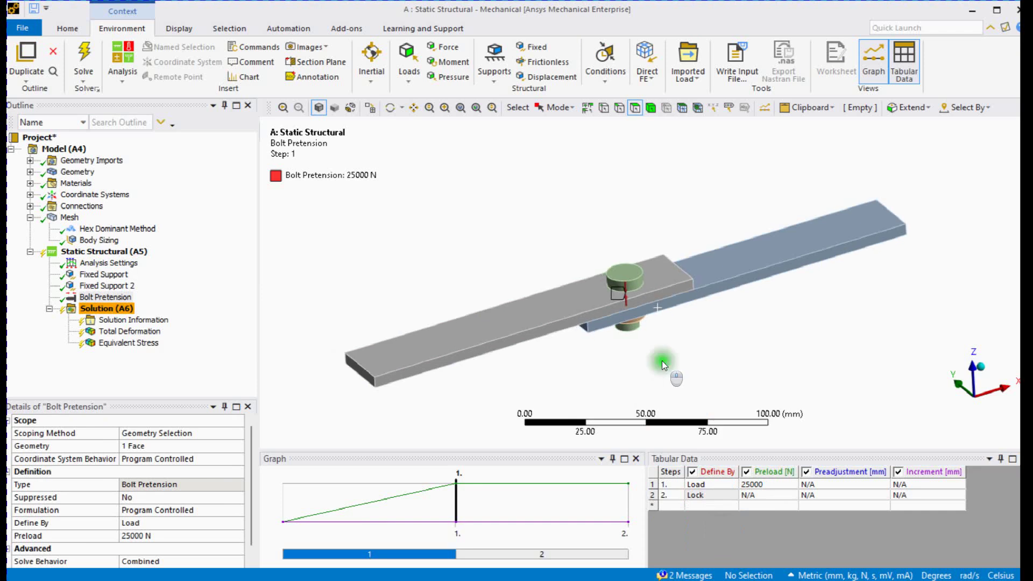
Insert a force on the upper end edge of the top plate beside the bolt head
{"action": "right_click", "coordinate": [153, 255]}
{"action": "mouse_move", "coordinate": [162, 257]}
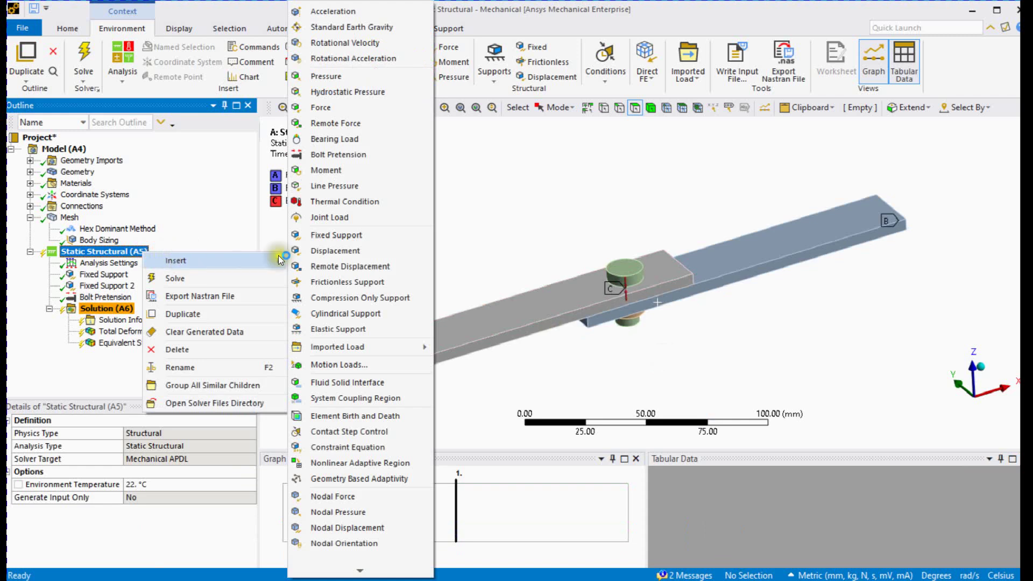
{"action": "left_click", "coordinate": [321, 107]}
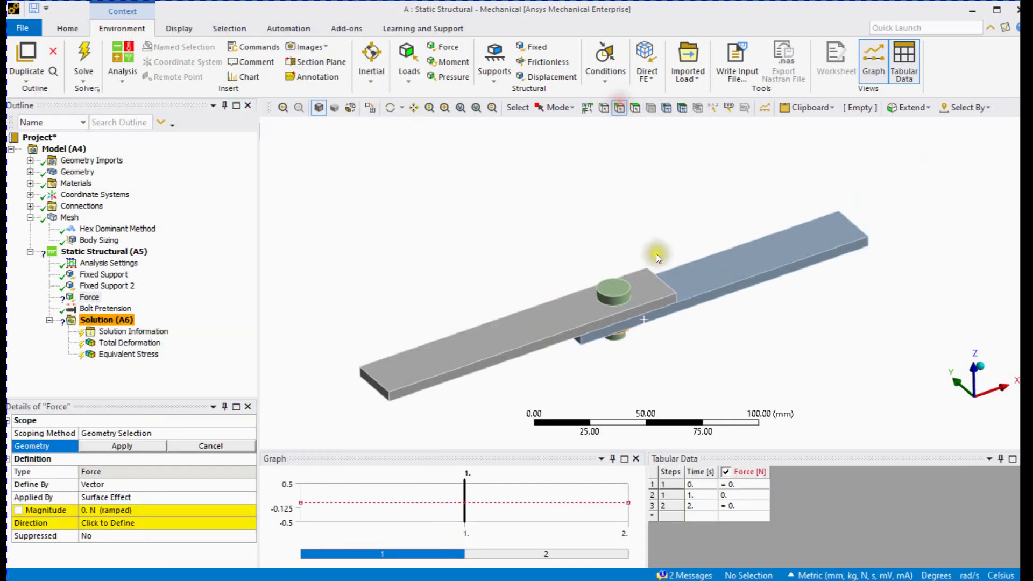
{"action": "left_click", "coordinate": [663, 277]}
{"action": "left_click", "coordinate": [141, 446]}
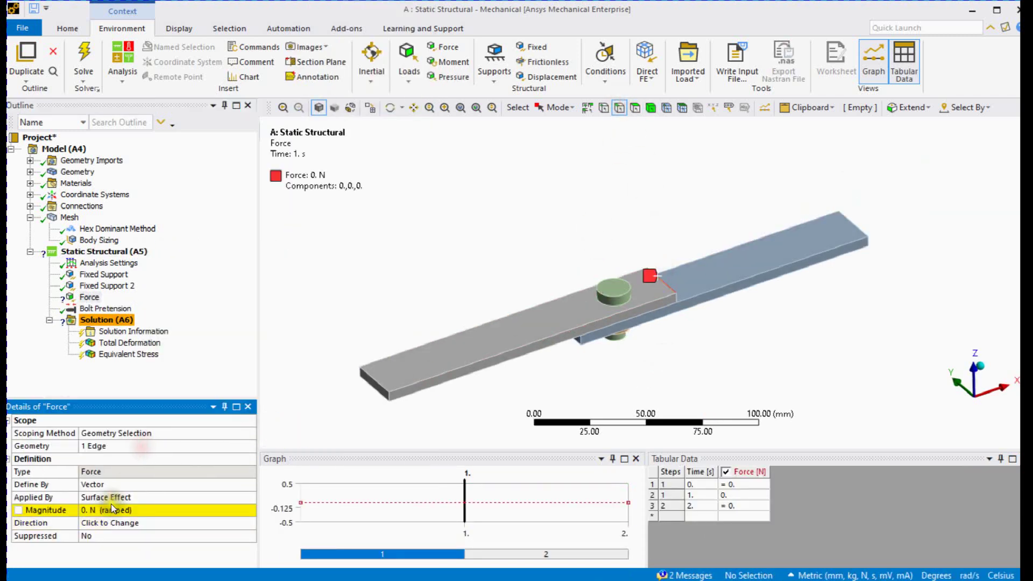
Define the force by components and set its Z component to -200 N
{"action": "double_click", "coordinate": [112, 502]}
{"action": "double_click", "coordinate": [115, 500]}
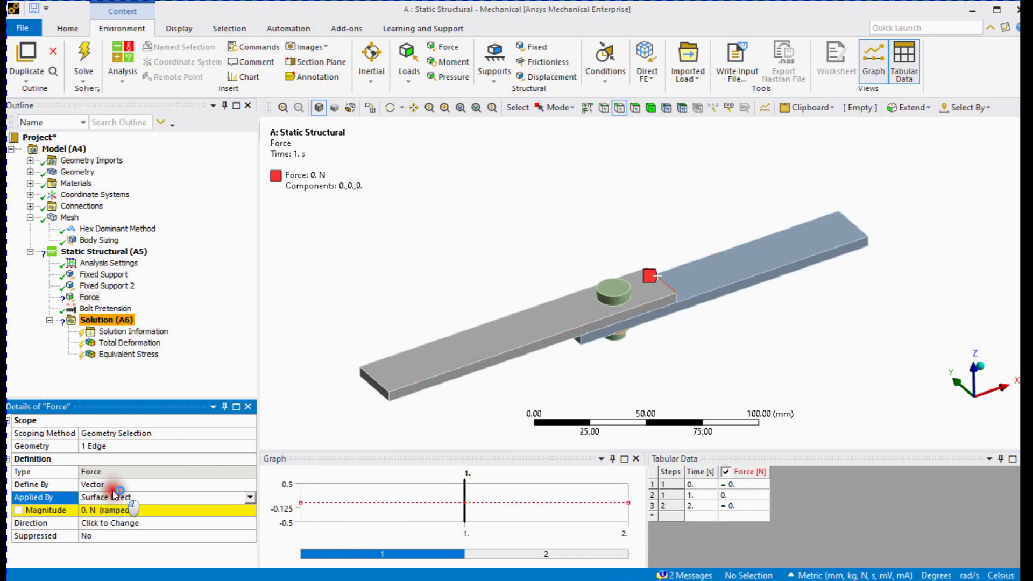
{"action": "double_click", "coordinate": [113, 484]}
{"action": "middle_click_drag", "start_coordinate": [810, 330], "coordinate": [792, 327]}
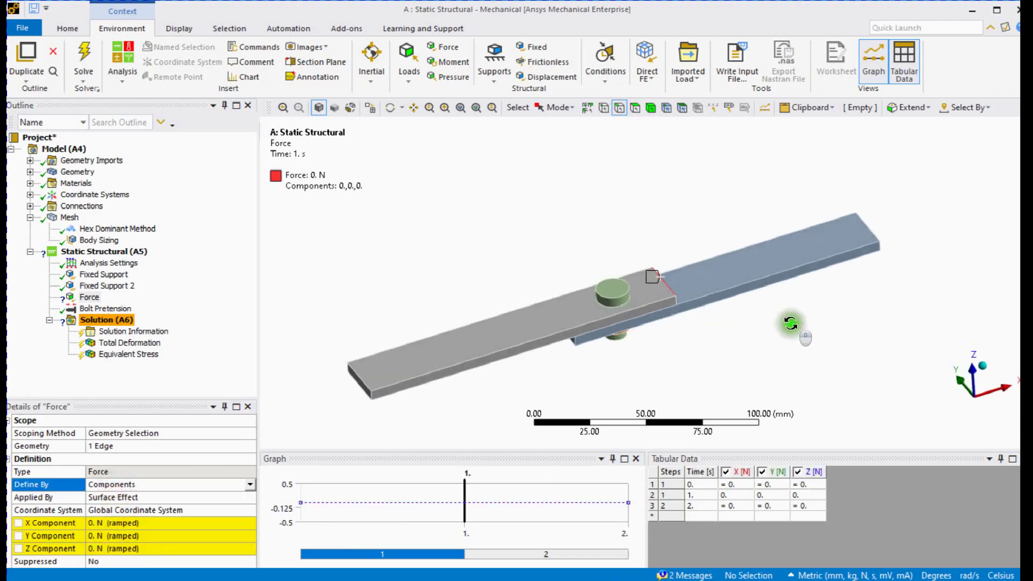
{"action": "left_click", "coordinate": [148, 547]}
{"action": "type", "text": "-200"}
{"action": "key", "text": "Return"}
{"action": "middle_click_drag", "start_coordinate": [435, 248], "coordinate": [442, 251]}
{"action": "middle_click_drag", "start_coordinate": [539, 259], "coordinate": [454, 283]}
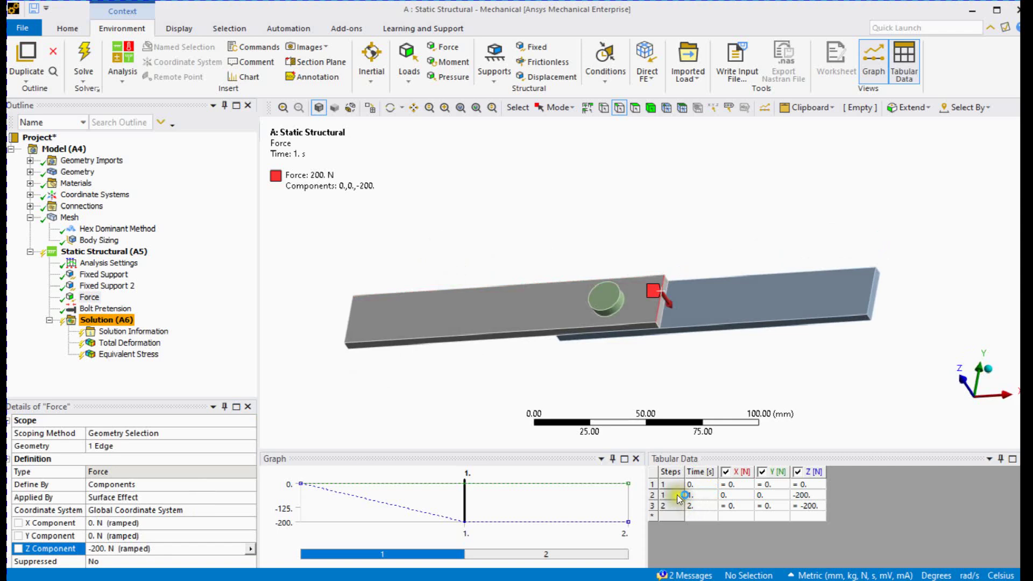
Deactivate the force in load step 1
{"action": "left_click", "coordinate": [680, 495]}
{"action": "right_click", "coordinate": [679, 496]}
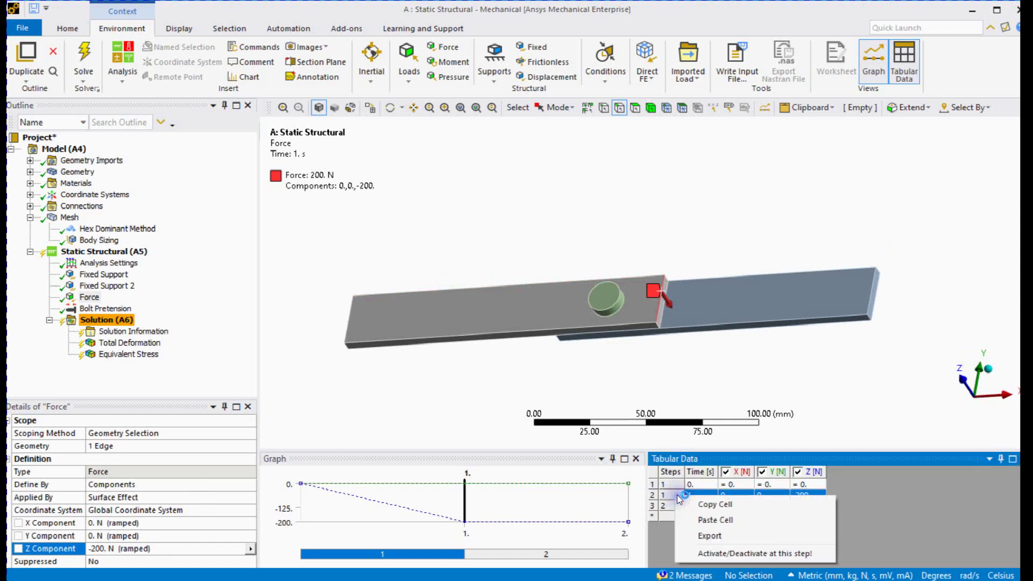
{"action": "left_click", "coordinate": [713, 554]}
Solve the two-step static structural analysis
{"action": "left_click", "coordinate": [491, 369]}
{"action": "middle_click_drag", "start_coordinate": [491, 369], "coordinate": [430, 274]}
{"action": "right_click", "coordinate": [136, 322]}
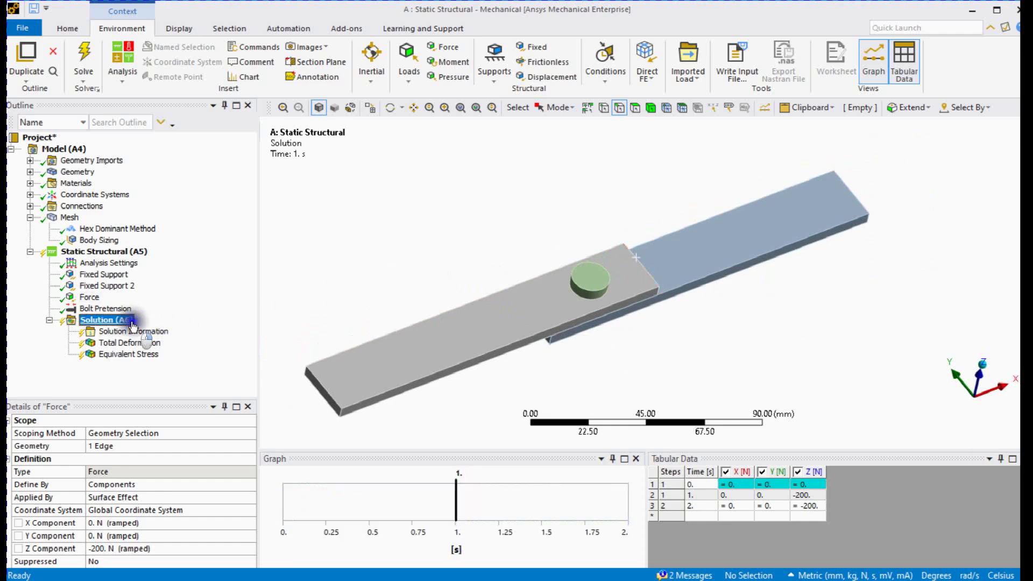
{"action": "left_click", "coordinate": [169, 345]}
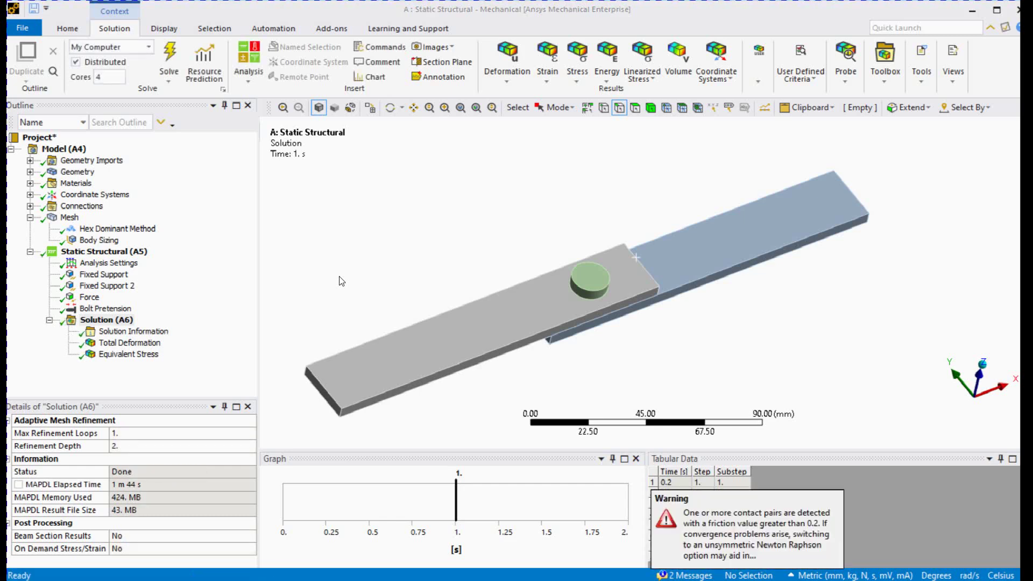
Examine the deformation and equivalent stress results around the bolt, including the gap between the overlapping plates from several sides
{"action": "middle_click_drag", "start_coordinate": [747, 268], "coordinate": [586, 284]}
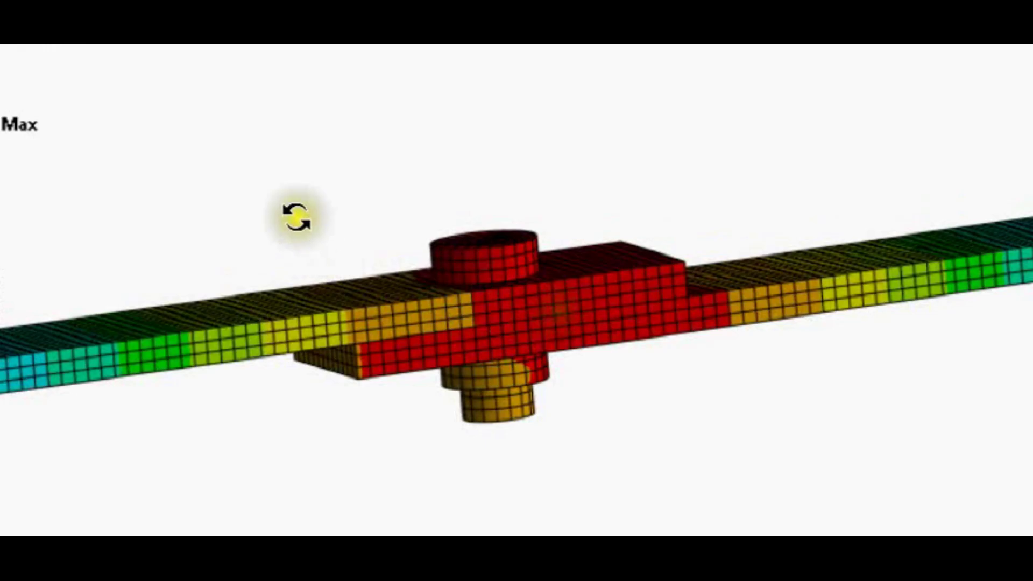
{"action": "right_click", "coordinate": [515, 433]}
{"action": "left_click", "coordinate": [489, 419]}
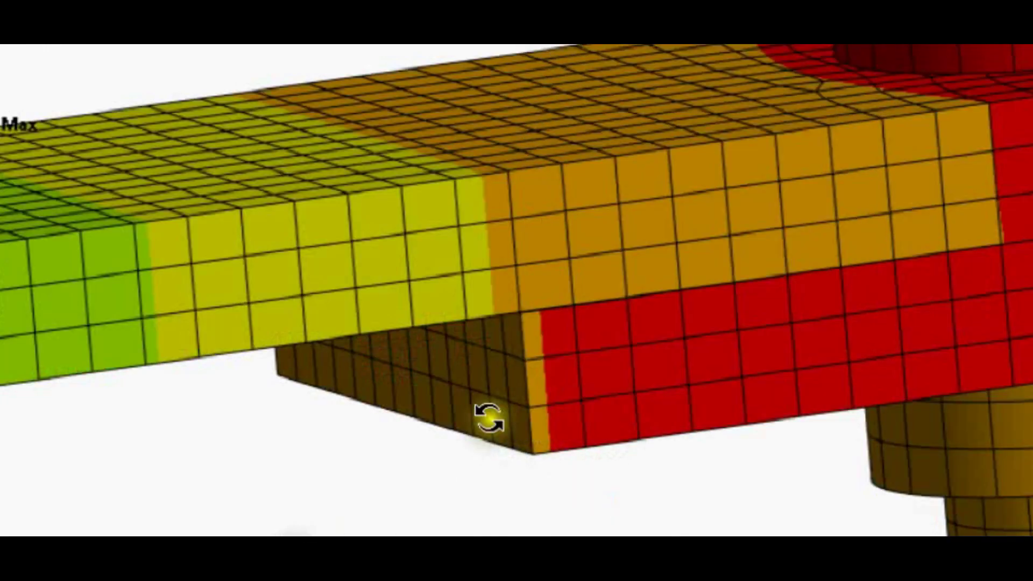
{"action": "scroll", "coordinate": [524, 399], "scroll_direction": "down", "scroll_amount": 5}
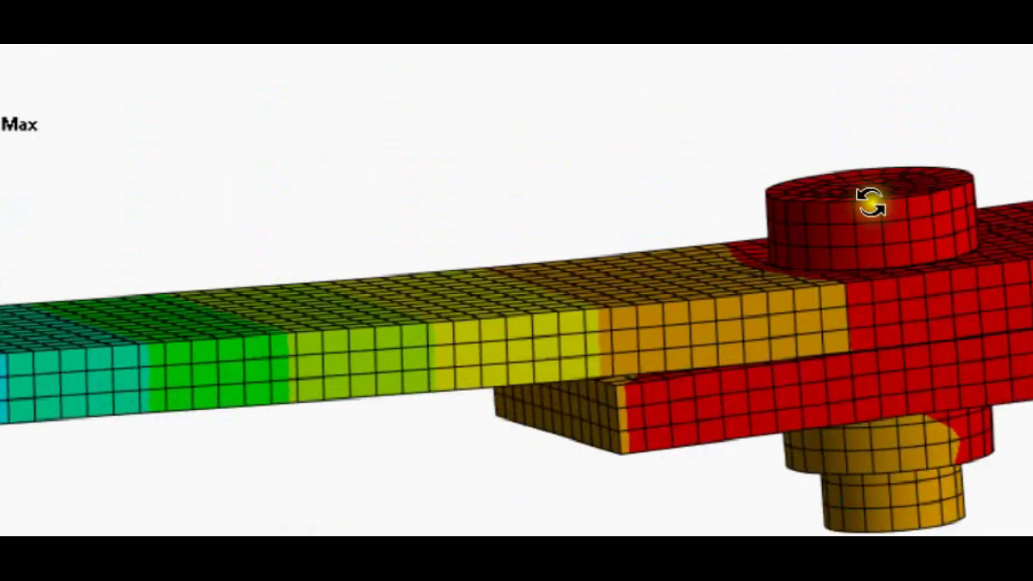
{"action": "middle_click_drag", "start_coordinate": [870, 201], "coordinate": [935, 307]}
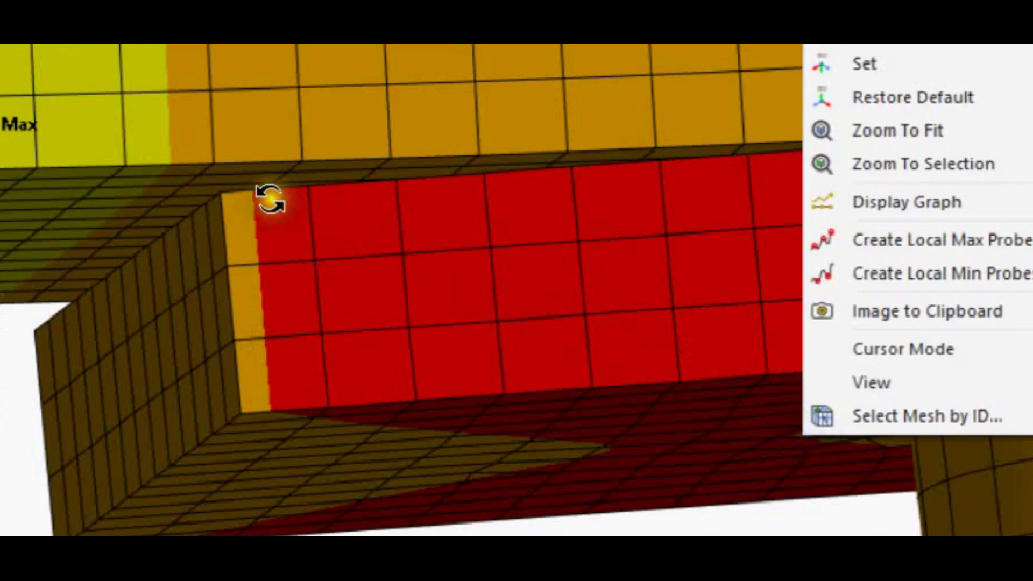
{"action": "middle_click_drag", "start_coordinate": [270, 201], "coordinate": [460, 182]}
{"action": "scroll", "coordinate": [460, 182], "scroll_direction": "down", "scroll_amount": 10}
{"action": "middle_click_drag", "start_coordinate": [598, 177], "coordinate": [570, 304], "text": "ctrl"}
{"action": "scroll", "coordinate": [715, 480], "scroll_direction": "up", "scroll_amount": 6}
{"action": "middle_click_drag", "start_coordinate": [689, 462], "coordinate": [678, 208], "text": "ctrl"}
{"action": "scroll", "coordinate": [687, 292], "scroll_direction": "up", "scroll_amount": 4}
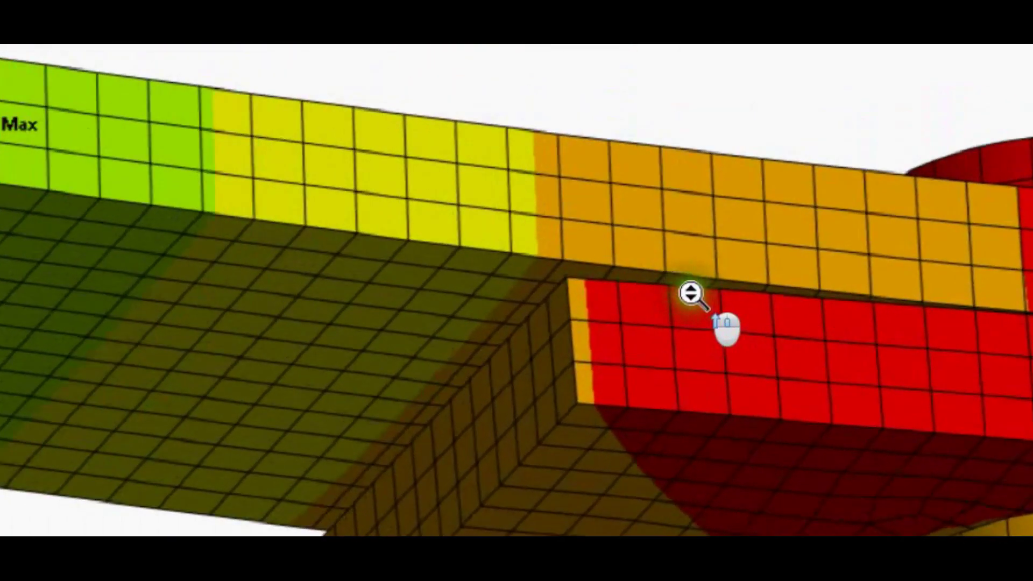
{"action": "scroll", "coordinate": [691, 294], "scroll_direction": "up", "scroll_amount": 1}
{"action": "scroll", "coordinate": [691, 294], "scroll_direction": "down", "scroll_amount": 4}
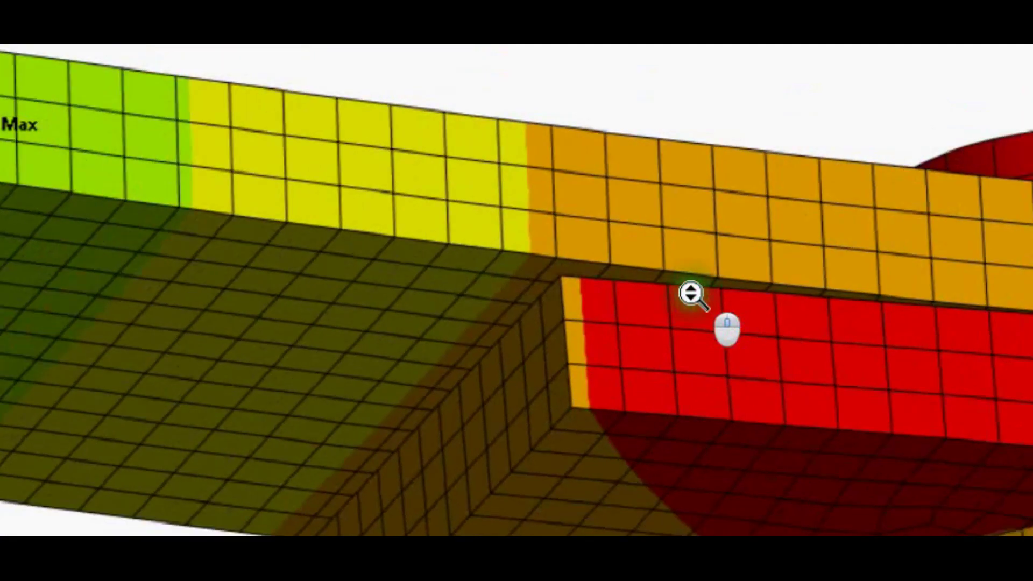
{"action": "middle_click_drag", "start_coordinate": [691, 294], "coordinate": [690, 311]}
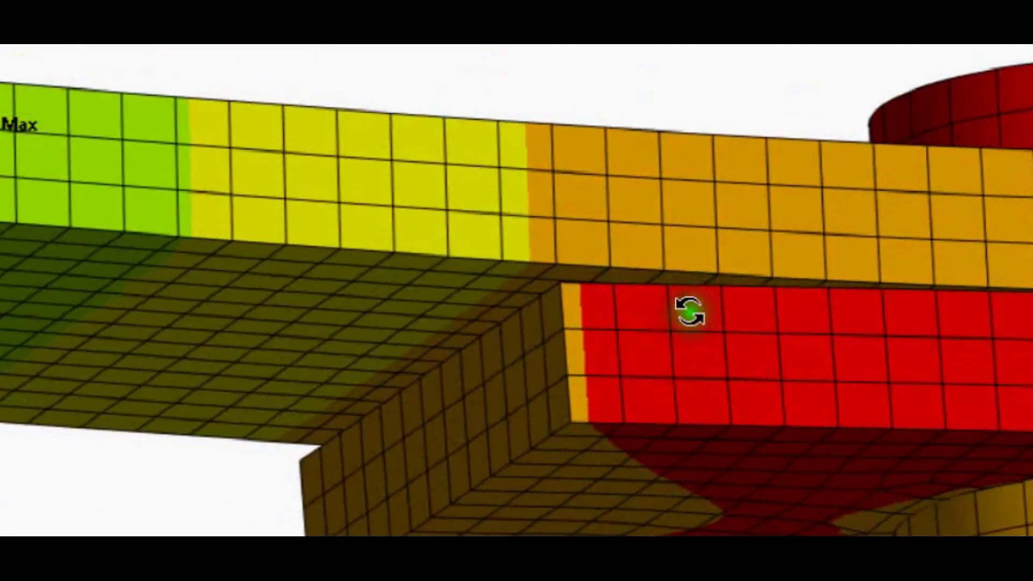
{"action": "scroll", "coordinate": [690, 311], "scroll_direction": "down", "scroll_amount": 8}
{"action": "middle_click_drag", "start_coordinate": [831, 313], "coordinate": [676, 361]}
{"action": "scroll", "coordinate": [708, 408], "scroll_direction": "down", "scroll_amount": 3}
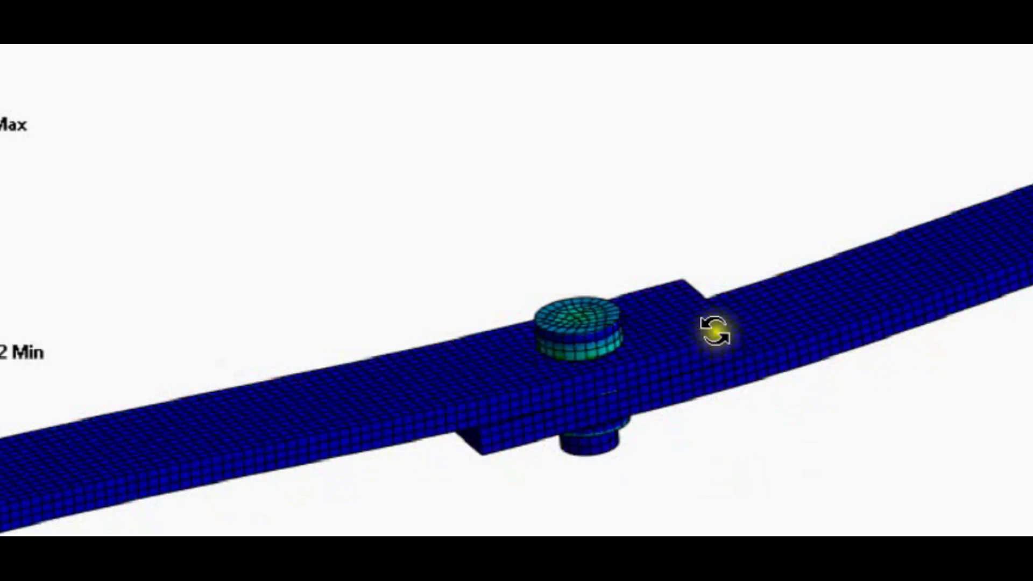
{"action": "middle_click_drag", "start_coordinate": [716, 330], "coordinate": [628, 279]}
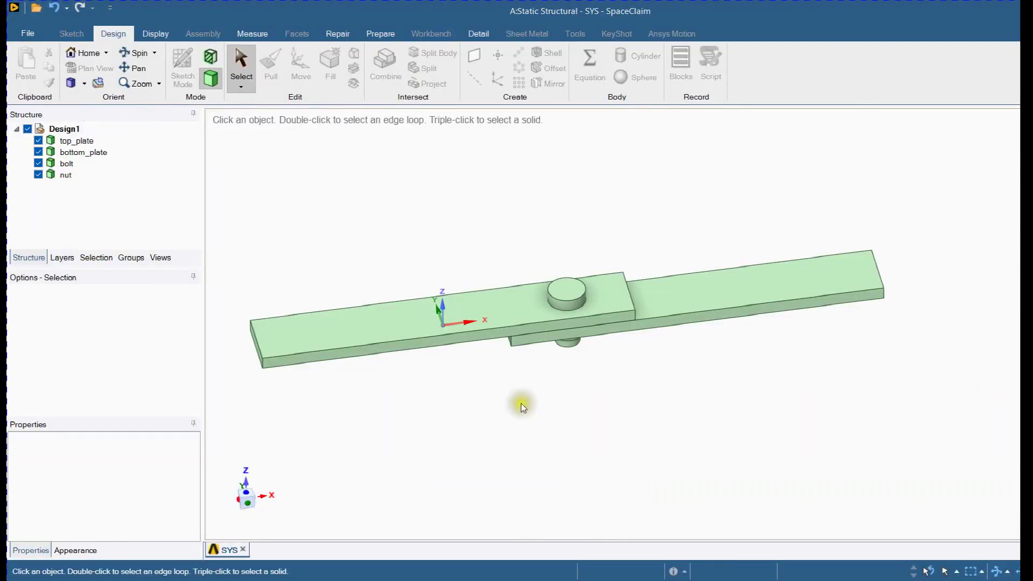
Switch to SpaceClaim and hide everything except the top and bottom plates
{"action": "scroll", "coordinate": [534, 222], "scroll_direction": "up", "scroll_amount": 3}
{"action": "middle_click_drag", "start_coordinate": [545, 282], "coordinate": [530, 216]}
{"action": "left_click", "coordinate": [598, 324]}
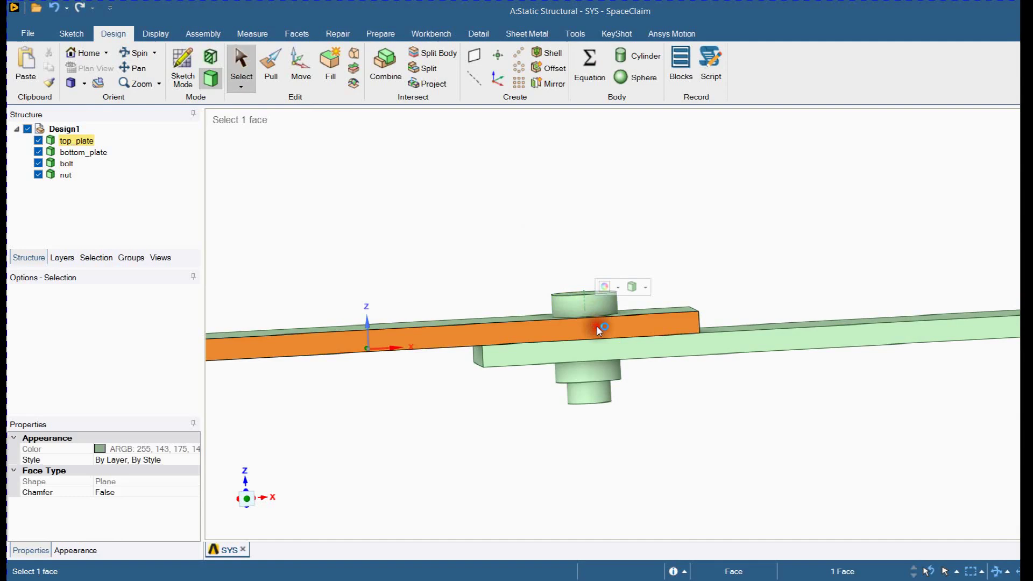
{"action": "left_click", "coordinate": [602, 348], "text": "ctrl"}
{"action": "right_click", "coordinate": [602, 348]}
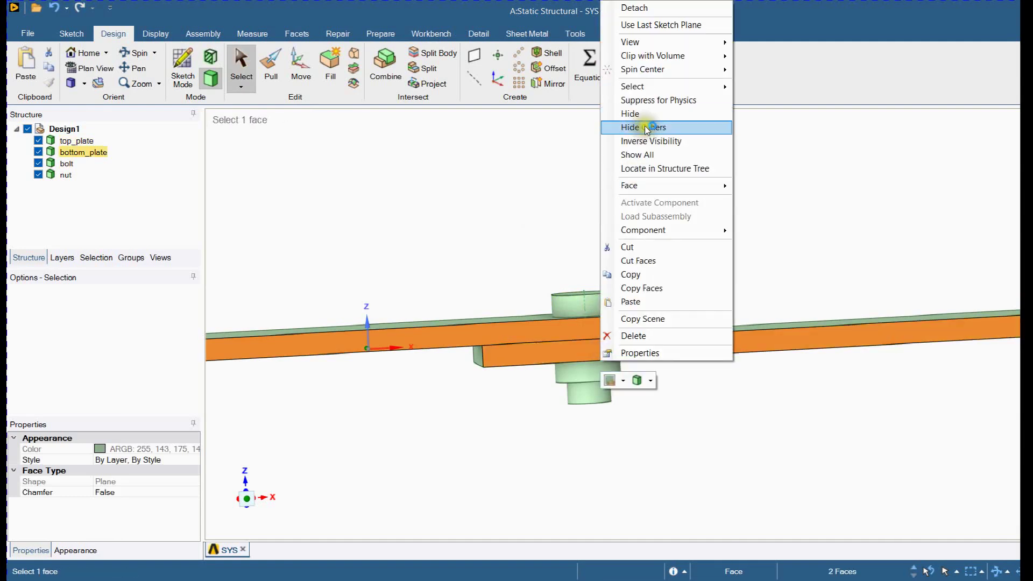
{"action": "left_click", "coordinate": [657, 129]}
{"action": "middle_click_drag", "start_coordinate": [648, 215], "coordinate": [663, 262]}
Enlarge the top plate's bolt hole to a radius of 5.5 mm with the Pull tool
{"action": "scroll", "coordinate": [596, 317], "scroll_direction": "up", "scroll_amount": 2}
{"action": "left_click", "coordinate": [596, 317]}
{"action": "middle_click_drag", "start_coordinate": [596, 316], "coordinate": [600, 360]}
{"action": "left_click", "coordinate": [275, 69]}
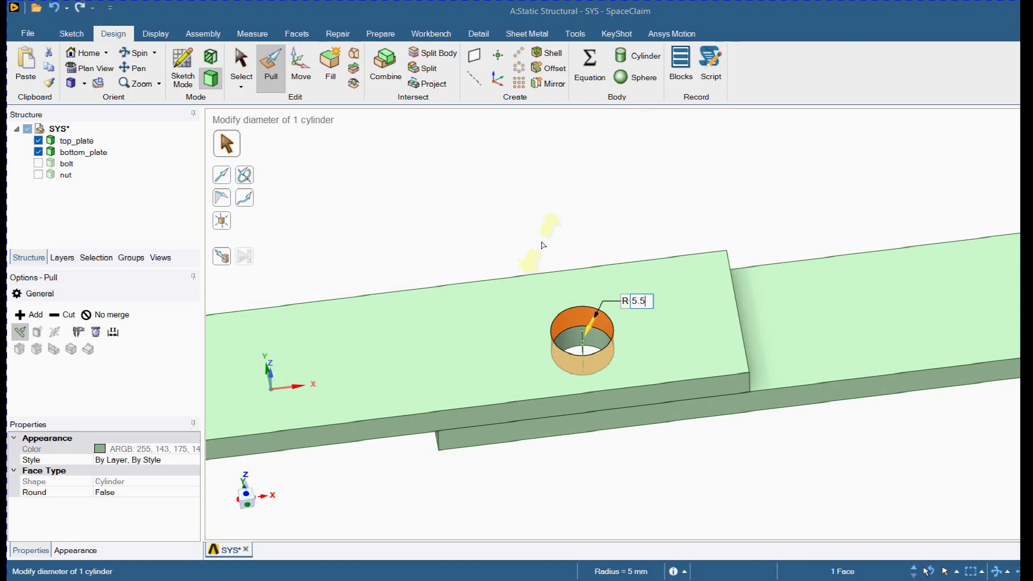
{"action": "type", "text": "5.5"}
{"action": "key", "text": "Return"}
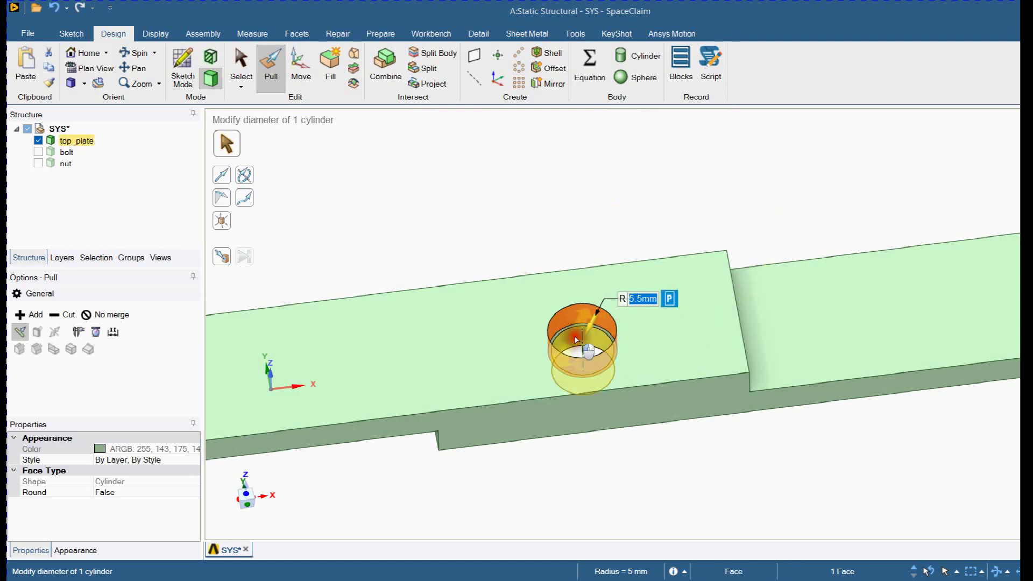
Enlarge the bottom plate's bolt hole to match the top plate's hole, using Pull with the No merge option
{"action": "left_click", "coordinate": [575, 339]}
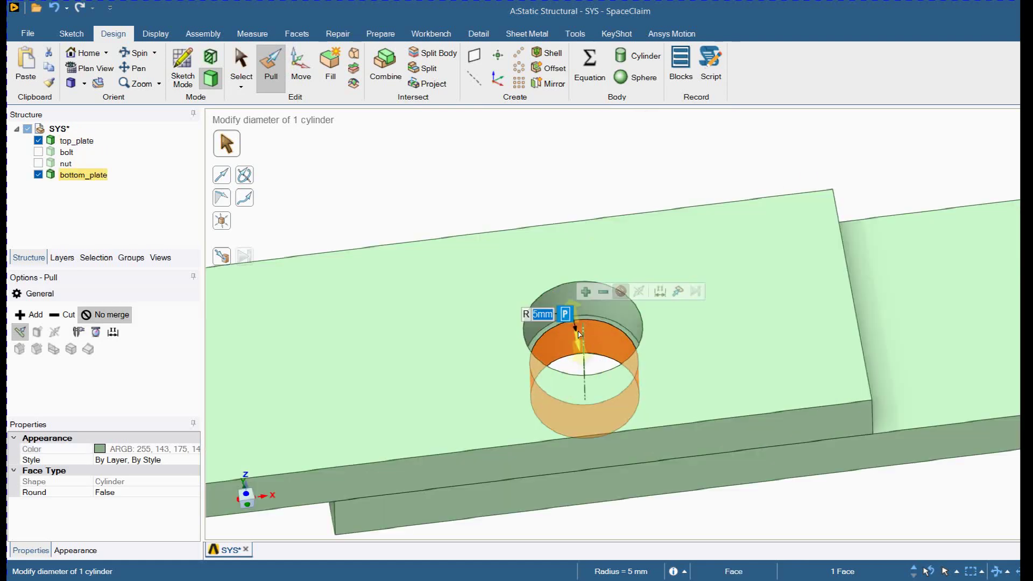
{"action": "type", "text": "5"}
{"action": "key", "text": "Return"}
{"action": "left_click", "coordinate": [547, 205]}
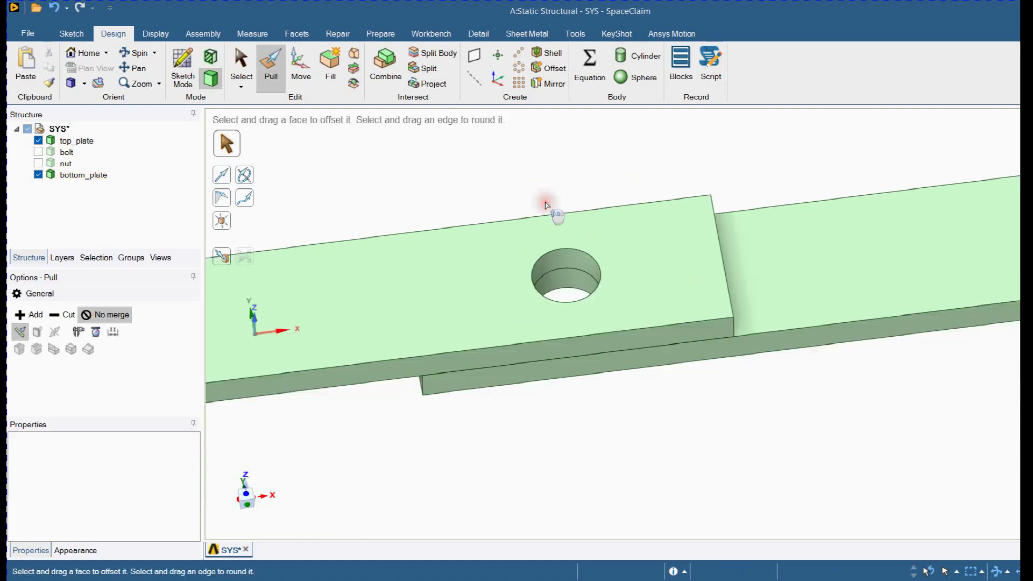
{"action": "scroll", "coordinate": [545, 205], "scroll_direction": "up", "scroll_amount": 1}
{"action": "left_click", "coordinate": [569, 251]}
{"action": "mouse_move", "coordinate": [570, 249]}
{"action": "middle_mouse_down"}
{"action": "mouse_move", "coordinate": [574, 231]}
{"action": "mouse_move", "coordinate": [581, 302]}
{"action": "mouse_move", "coordinate": [584, 263]}
{"action": "mouse_move", "coordinate": [605, 293]}
{"action": "mouse_move", "coordinate": [596, 296]}
{"action": "mouse_move", "coordinate": [566, 256]}
{"action": "middle_mouse_up"}
{"action": "left_click", "coordinate": [558, 233]}
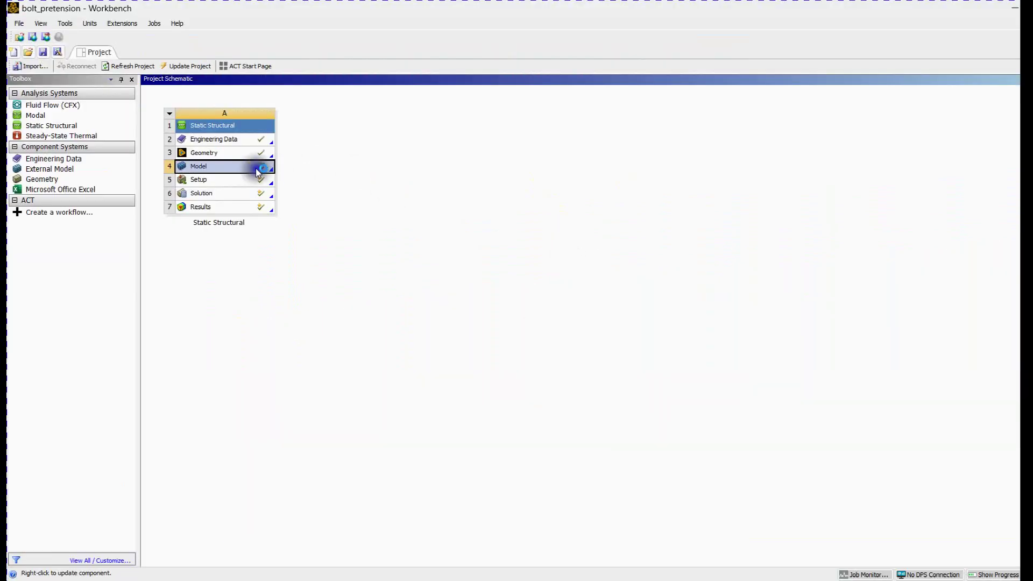
Switch to Workbench and refresh the Model cell with the edited geometry, and regenerate the mesh in Mechanical
{"action": "right_click", "coordinate": [258, 168]}
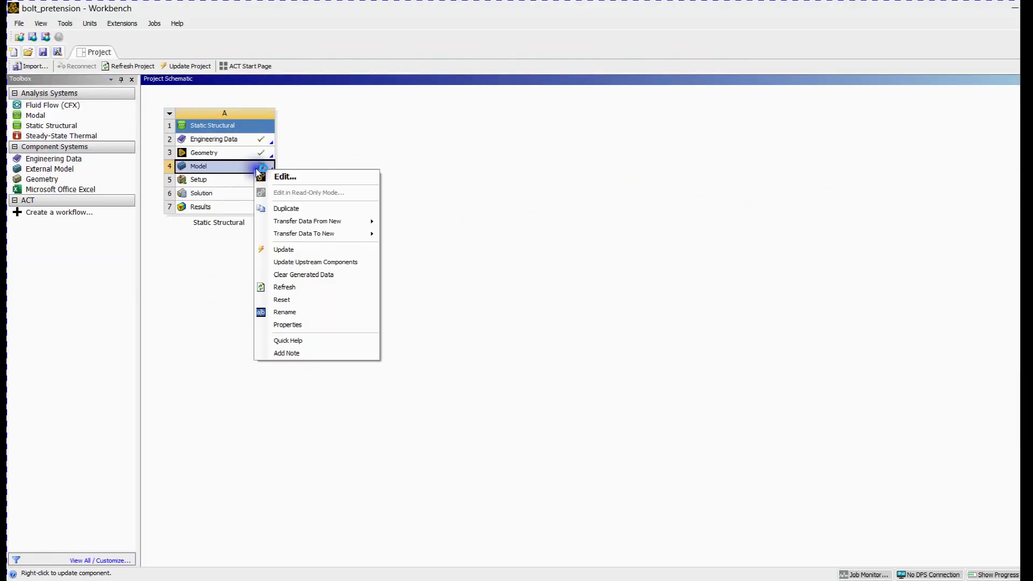
{"action": "left_click", "coordinate": [304, 287]}
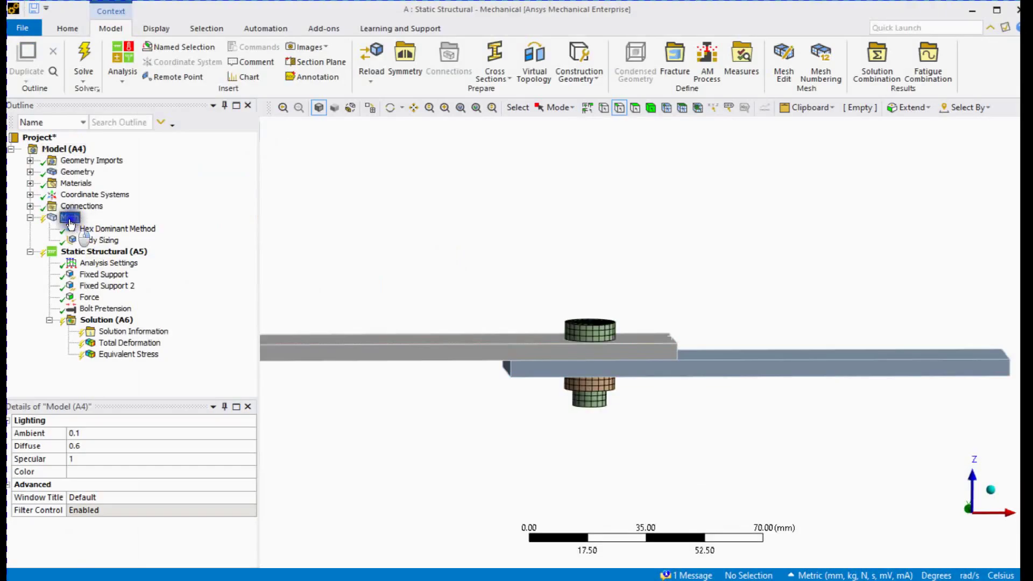
{"action": "right_click", "coordinate": [70, 217]}
{"action": "left_click", "coordinate": [107, 263]}
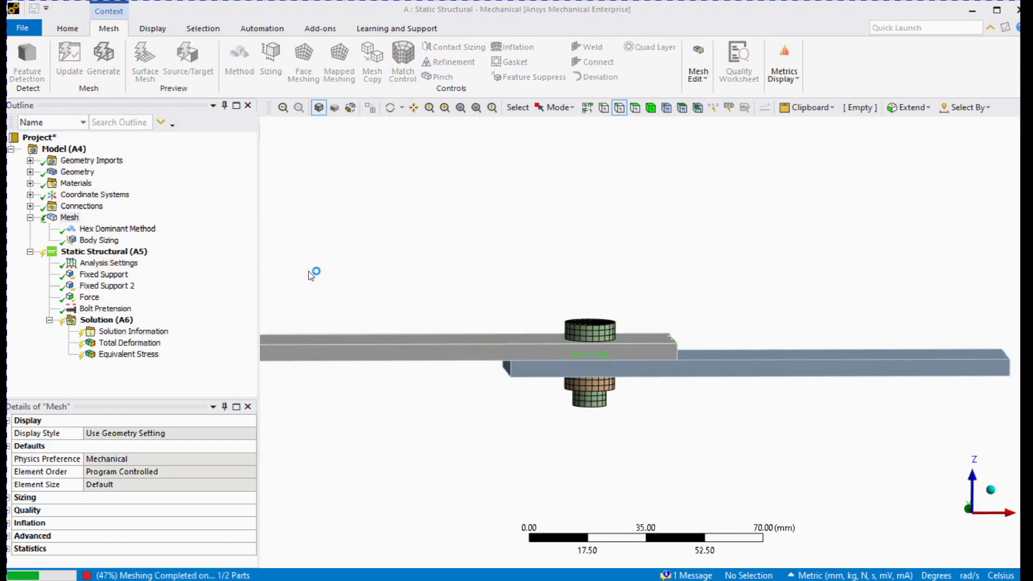
Check the contact and target faces of the frictional contact between the top plate and the bottom plate
{"action": "left_click", "coordinate": [30, 206]}
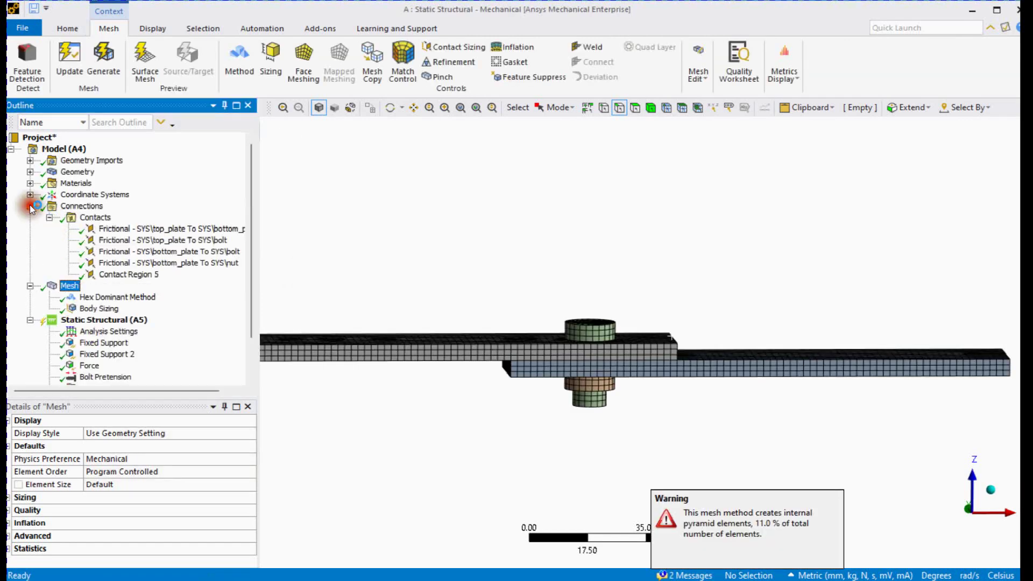
{"action": "left_click", "coordinate": [110, 229]}
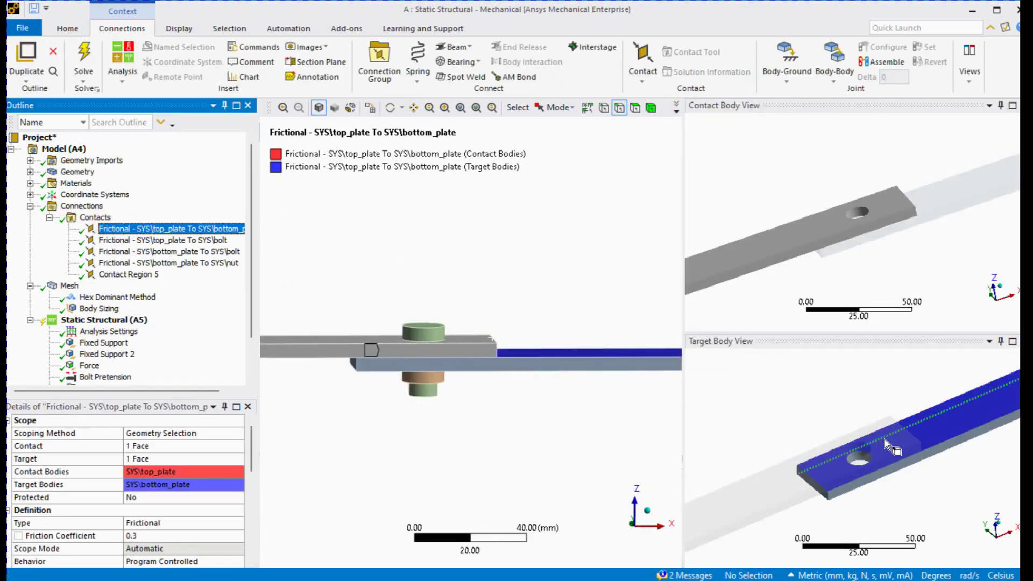
{"action": "scroll", "coordinate": [884, 440], "scroll_direction": "up", "scroll_amount": 3}
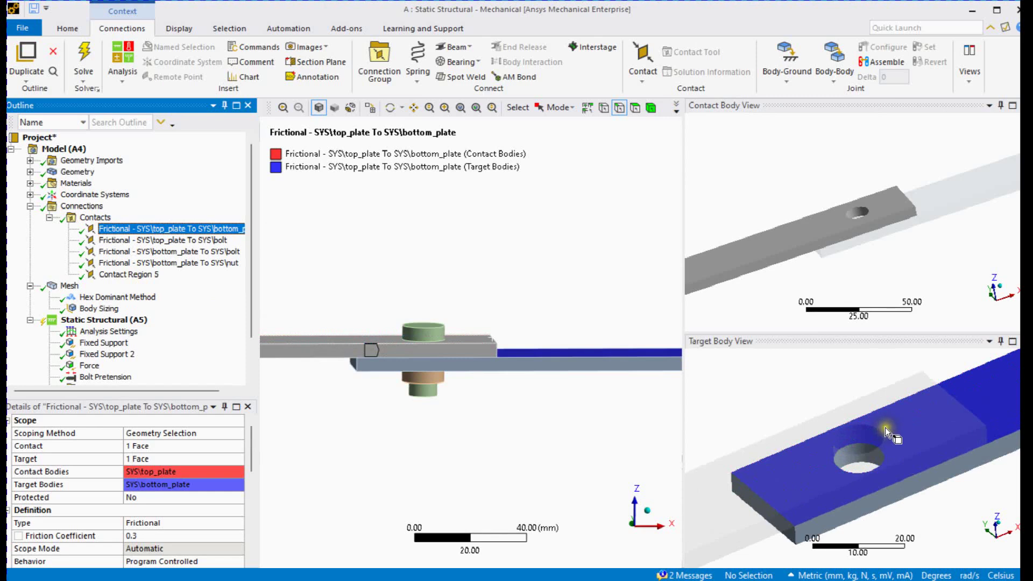
{"action": "middle_click_drag", "start_coordinate": [848, 202], "coordinate": [832, 171]}
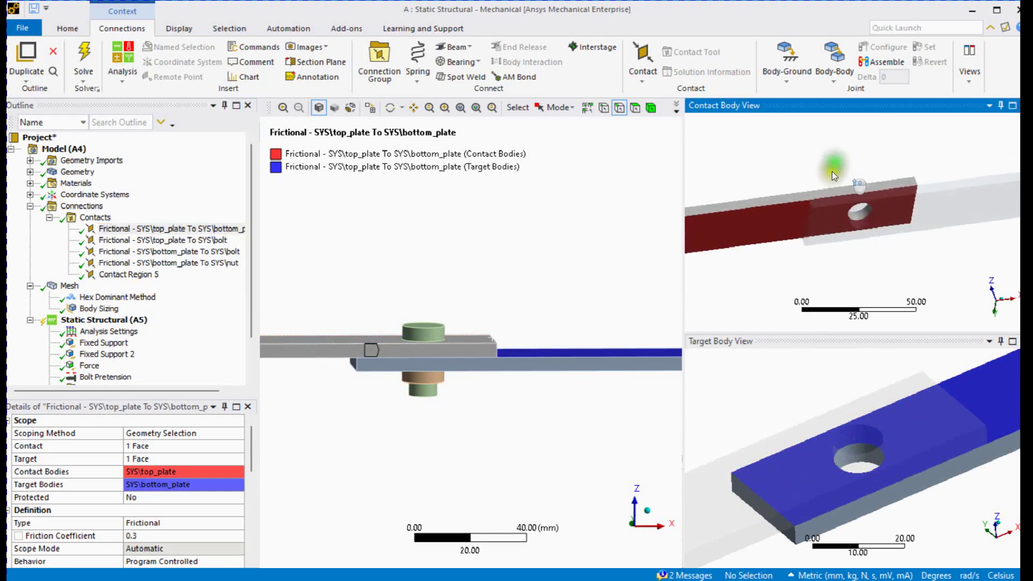
Remove the top plate's cylindrical hole face from the contact side of the top plate to bolt contact
{"action": "left_click", "coordinate": [129, 241]}
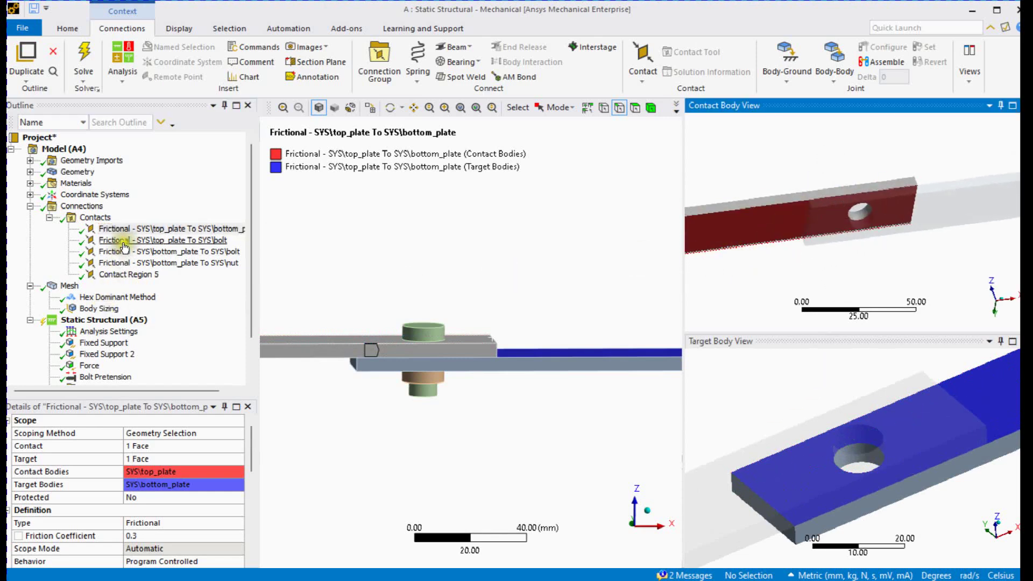
{"action": "middle_click_drag", "start_coordinate": [868, 295], "coordinate": [859, 211]}
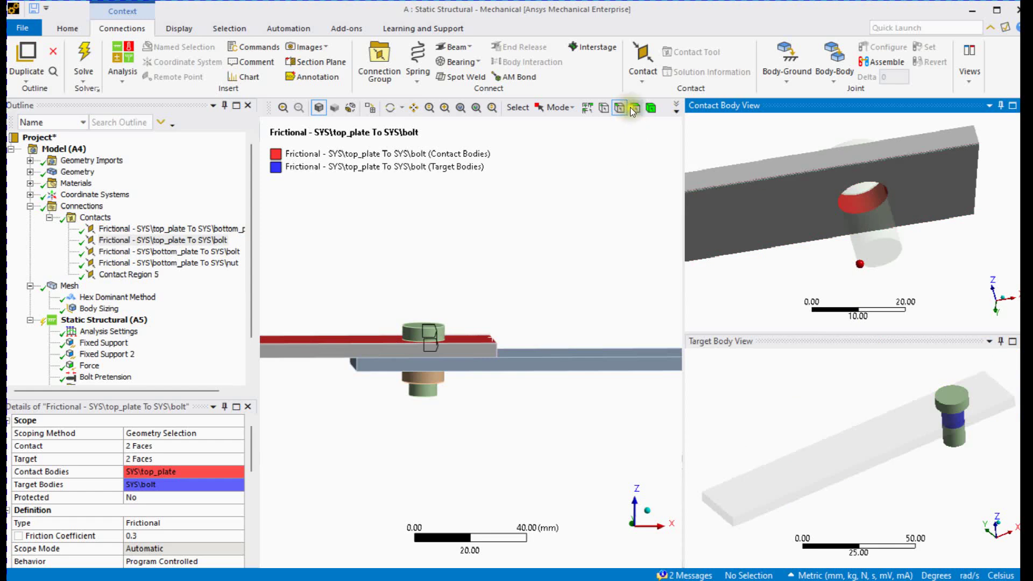
{"action": "left_click", "coordinate": [854, 202]}
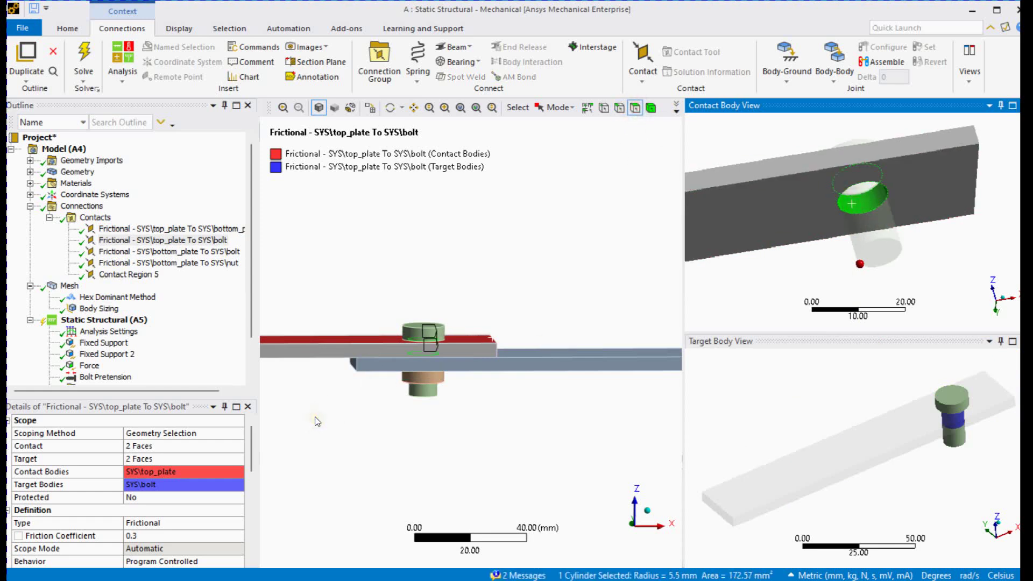
{"action": "middle_click_drag", "start_coordinate": [372, 426], "coordinate": [365, 434], "text": "ctrl"}
{"action": "left_click", "coordinate": [377, 418]}
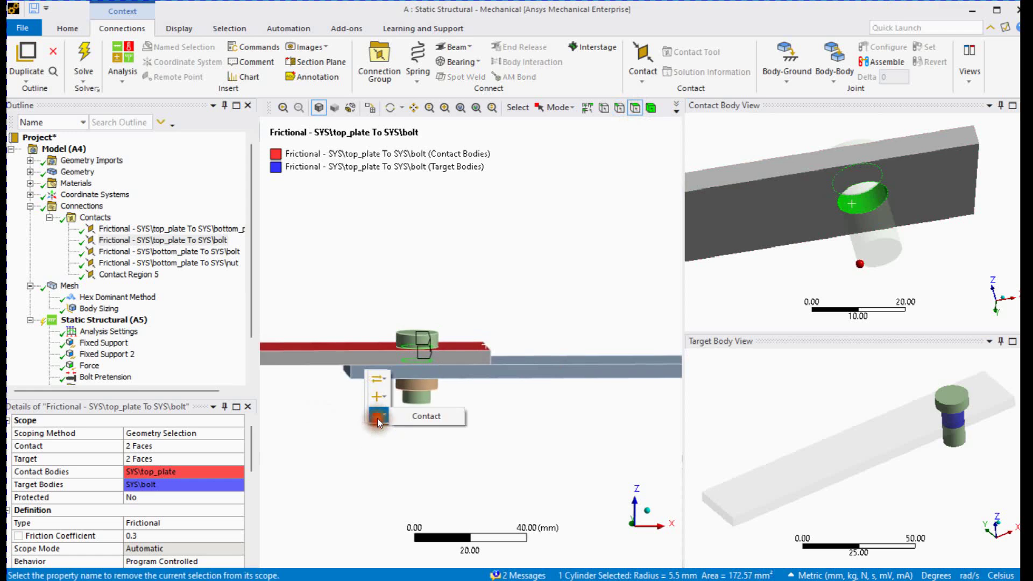
{"action": "left_click", "coordinate": [410, 419]}
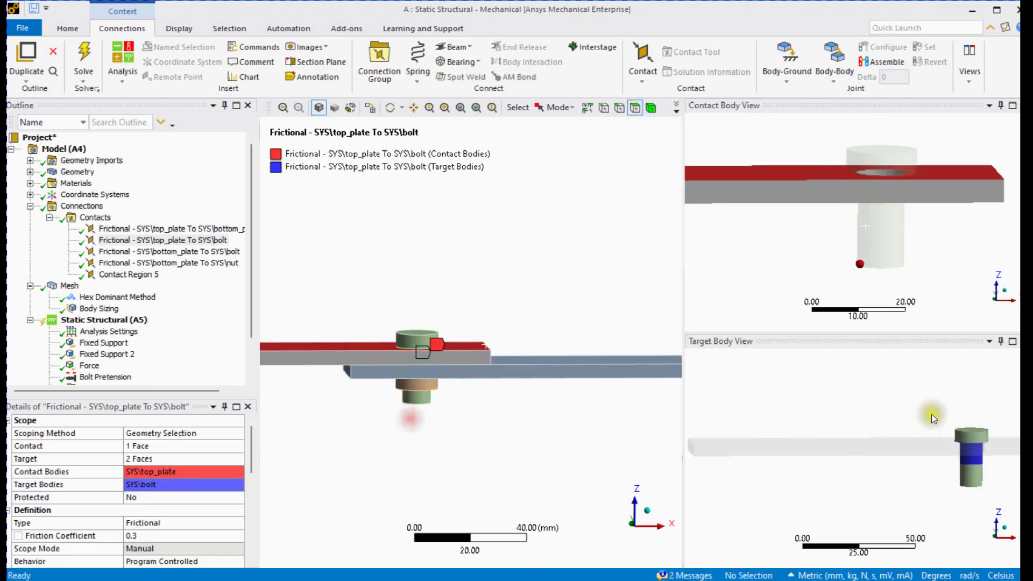
Remove the bolt's cylindrical shank face from the target side of the top plate to bolt contact
{"action": "left_click", "coordinate": [971, 453]}
{"action": "middle_click_drag", "start_coordinate": [473, 422], "coordinate": [473, 427], "text": "ctrl"}
{"action": "left_click", "coordinate": [478, 405]}
{"action": "left_click", "coordinate": [523, 414]}
{"action": "left_click", "coordinate": [189, 331]}
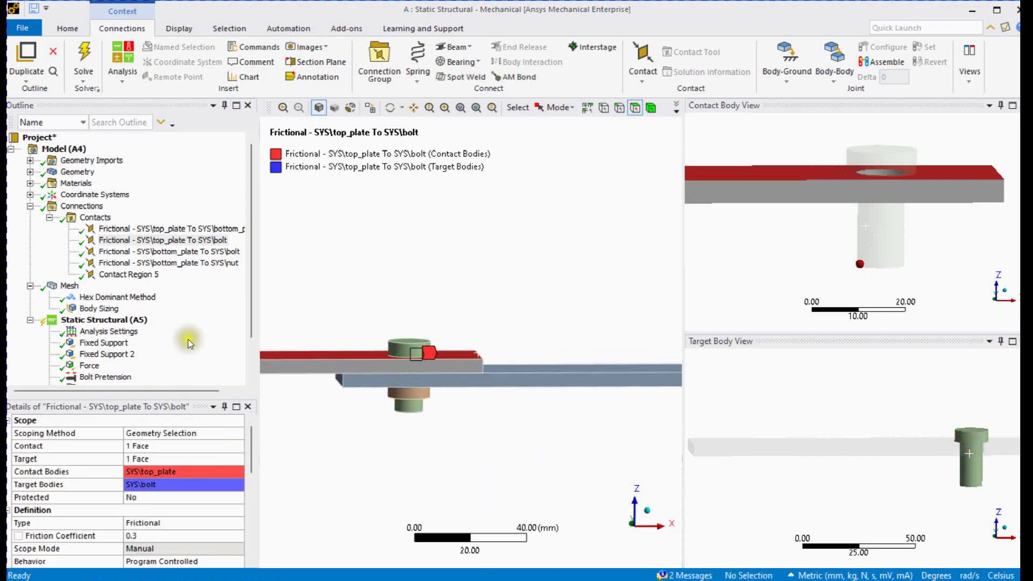
Suppress the frictional contact between the bottom plate and the bolt
{"action": "left_click", "coordinate": [170, 252]}
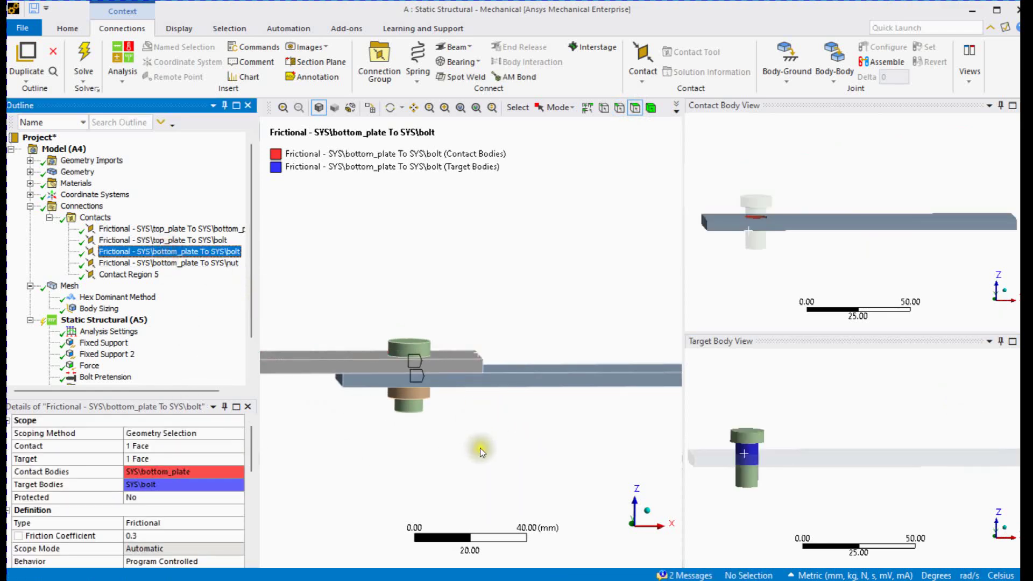
{"action": "scroll", "coordinate": [475, 447], "scroll_direction": "up", "scroll_amount": 1}
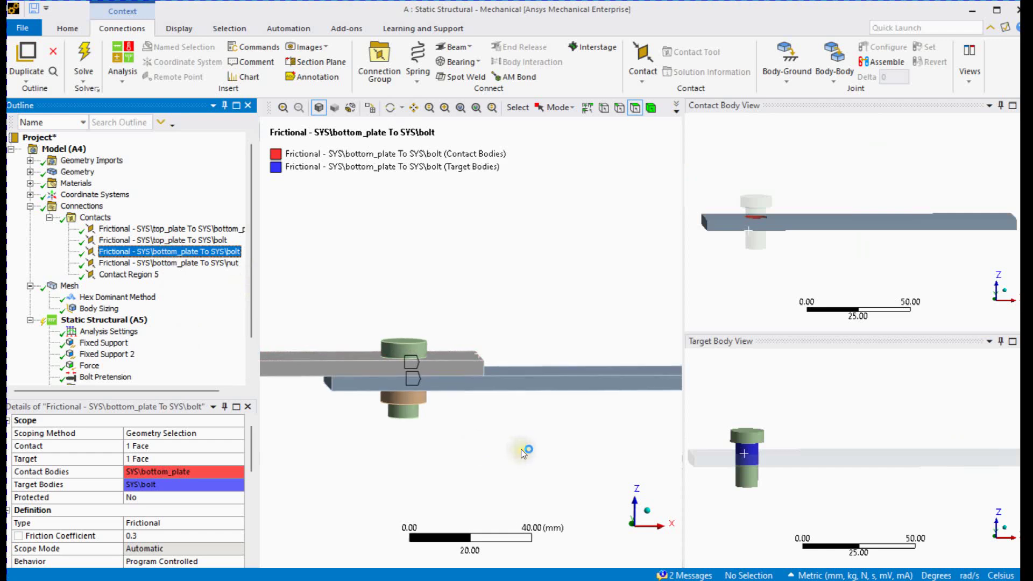
{"action": "right_click", "coordinate": [172, 252]}
{"action": "left_click", "coordinate": [218, 273]}
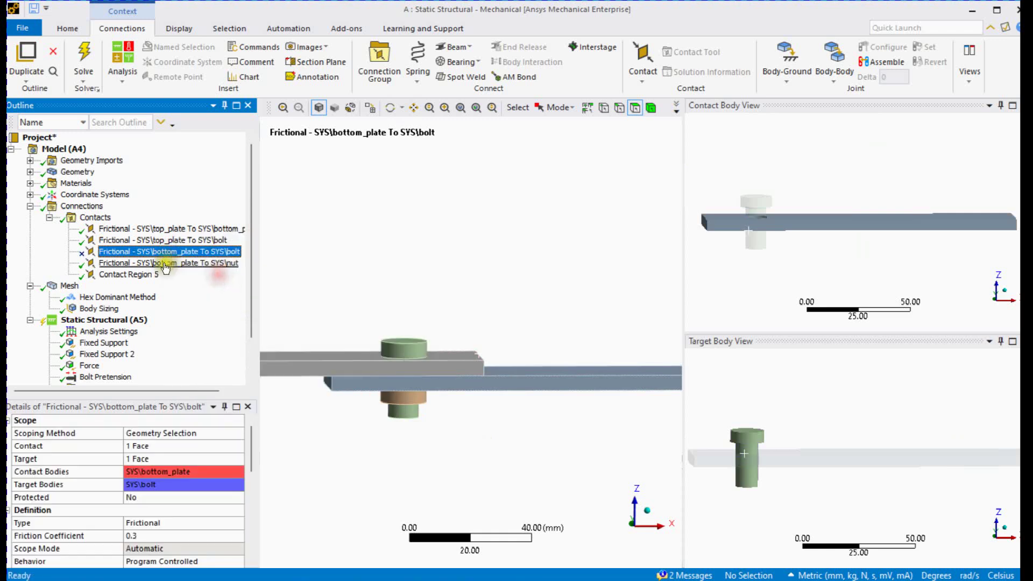
Check the faces of the frictional bottom plate to nut contact and the bonded bolt to nut contact
{"action": "left_click", "coordinate": [159, 263]}
{"action": "middle_click_drag", "start_coordinate": [457, 441], "coordinate": [457, 446]}
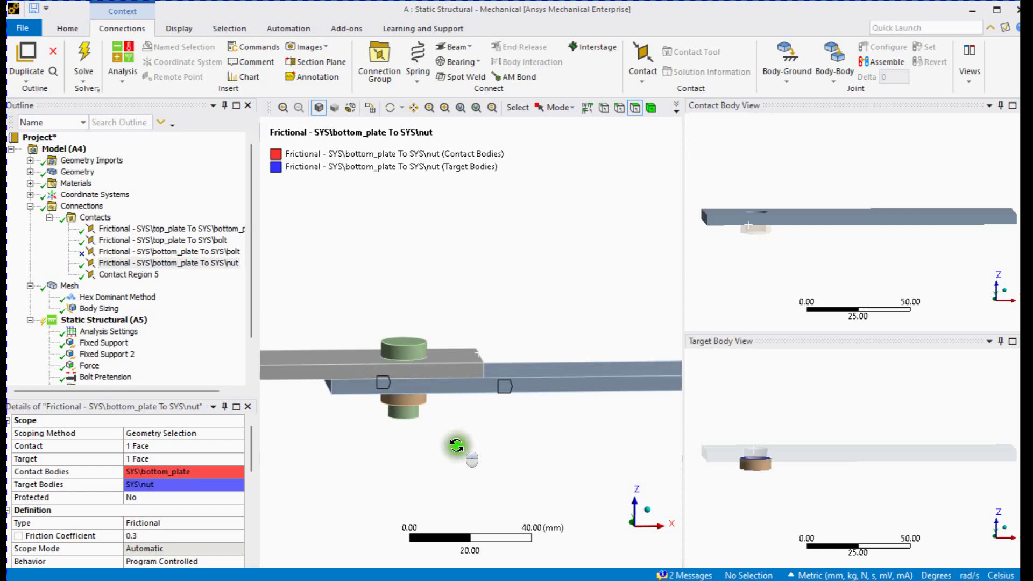
{"action": "mouse_move", "coordinate": [805, 451]}
{"action": "middle_mouse_down"}
{"action": "mouse_move", "coordinate": [813, 469]}
{"action": "mouse_move", "coordinate": [806, 452]}
{"action": "middle_mouse_up"}
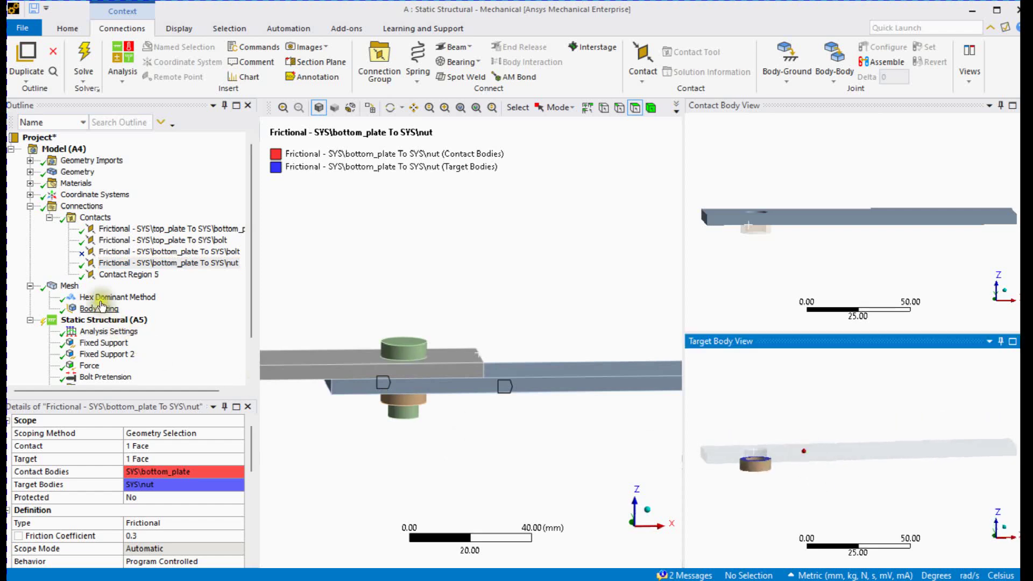
{"action": "left_click", "coordinate": [124, 276]}
Solve the static structural analysis with the revised contacts
{"action": "scroll", "coordinate": [126, 307], "scroll_direction": "down", "scroll_amount": 2}
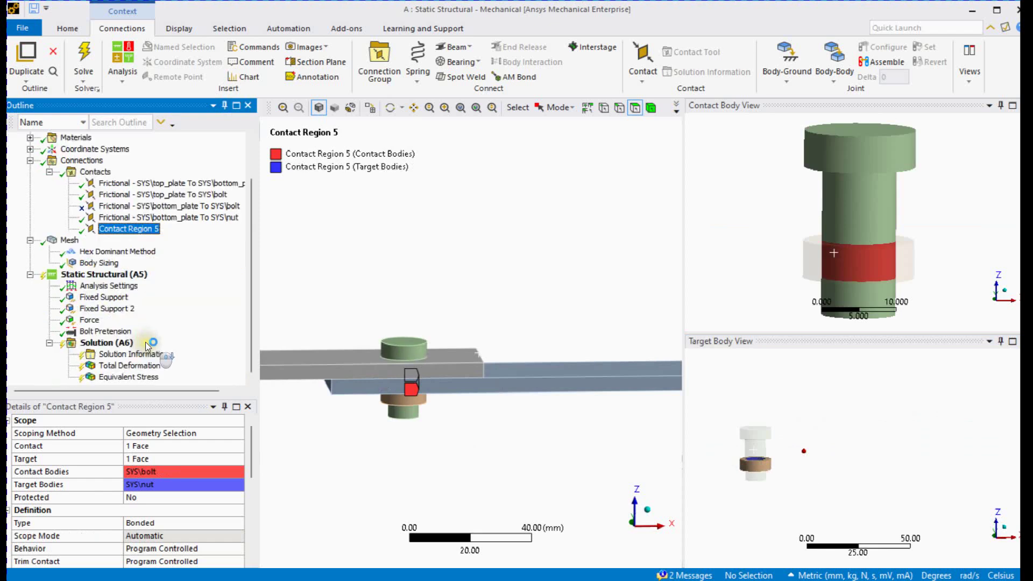
{"action": "left_click", "coordinate": [120, 344]}
{"action": "right_click", "coordinate": [128, 345]}
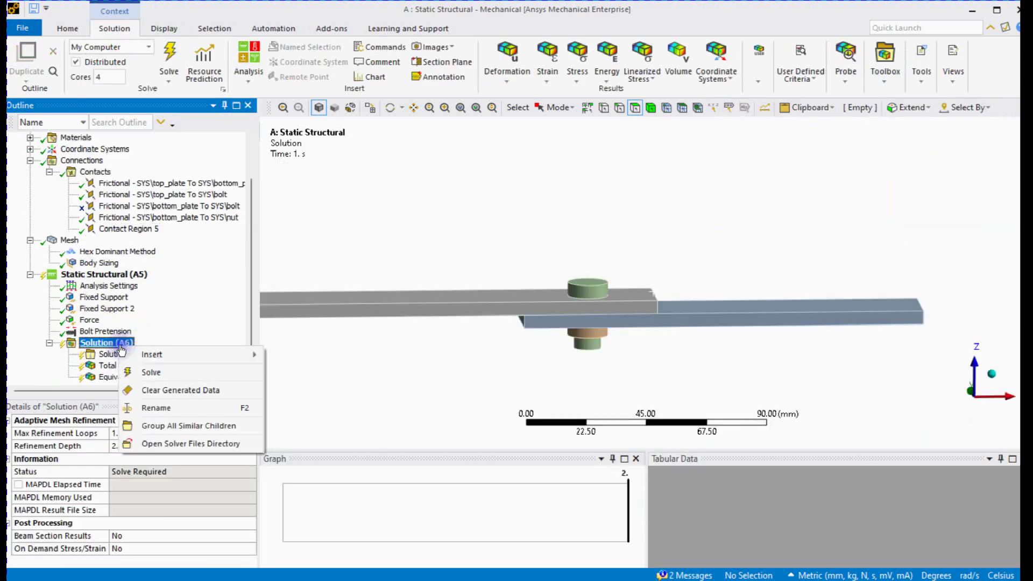
{"action": "left_click", "coordinate": [150, 370]}
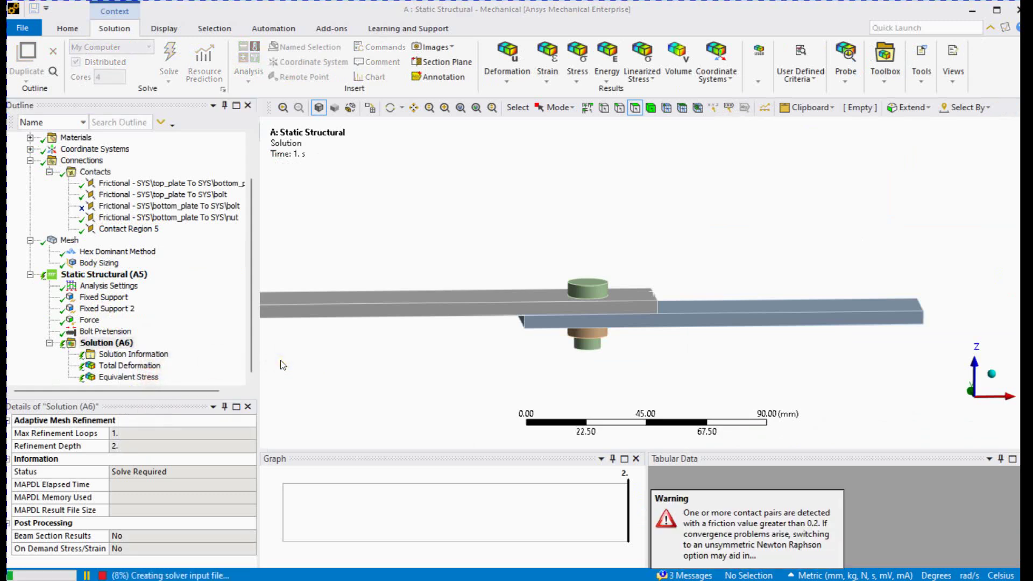
Examine the equivalent stress result on the bolt, nut and plates, including the deformed shape of the joint
{"action": "left_click", "coordinate": [106, 332]}
{"action": "scroll", "coordinate": [576, 333], "scroll_direction": "up", "scroll_amount": 3}
{"action": "scroll", "coordinate": [565, 323], "scroll_direction": "down", "scroll_amount": 2}
{"action": "middle_click_drag", "start_coordinate": [473, 269], "coordinate": [502, 280]}
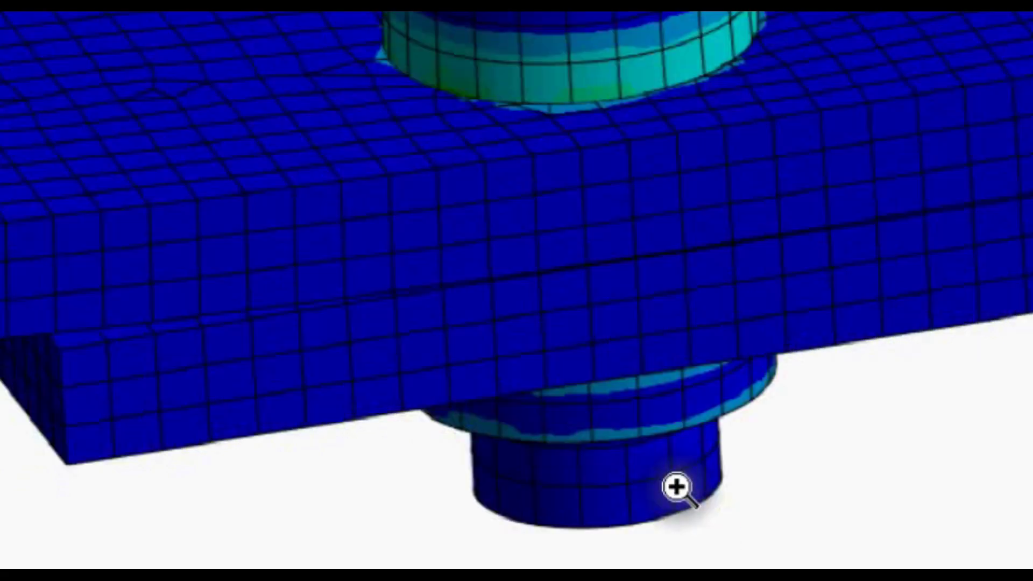
{"action": "right_click", "coordinate": [677, 487]}
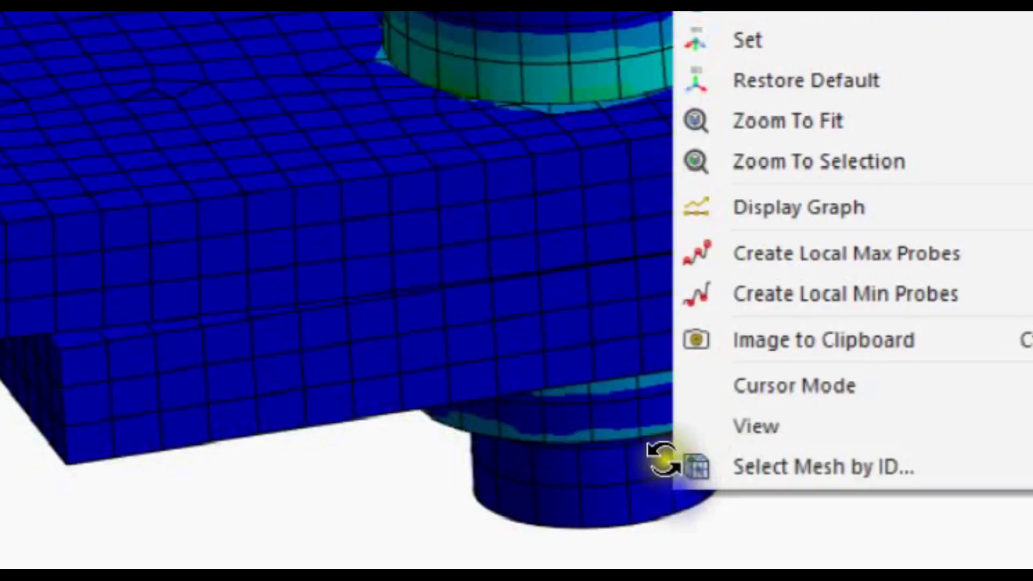
{"action": "scroll", "coordinate": [464, 455], "scroll_direction": "down", "scroll_amount": 5}
{"action": "scroll", "coordinate": [498, 321], "scroll_direction": "down", "scroll_amount": 4}
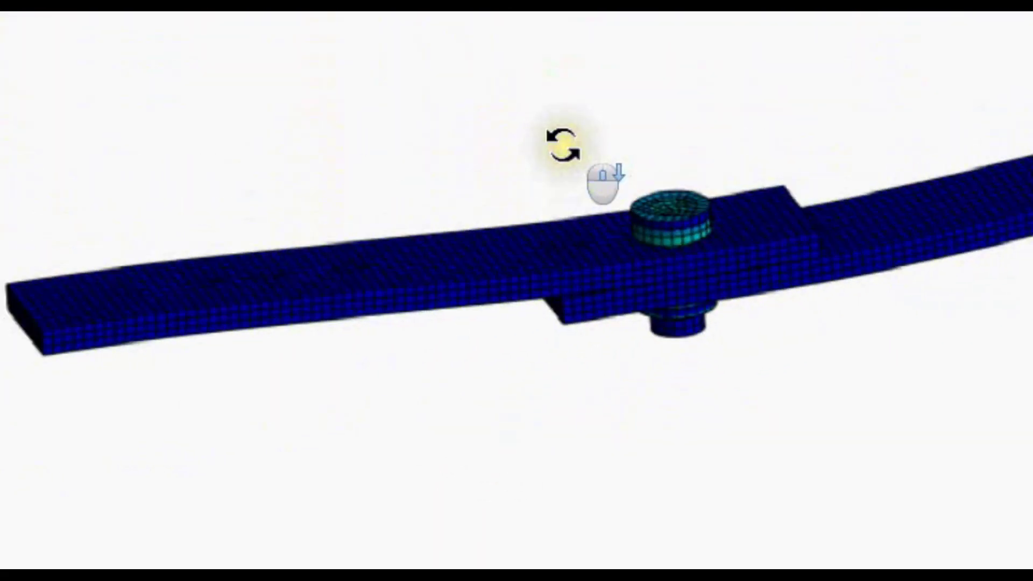
{"action": "middle_click_drag", "start_coordinate": [562, 145], "coordinate": [530, 44]}
{"action": "middle_click_drag", "start_coordinate": [681, 345], "coordinate": [684, 339]}
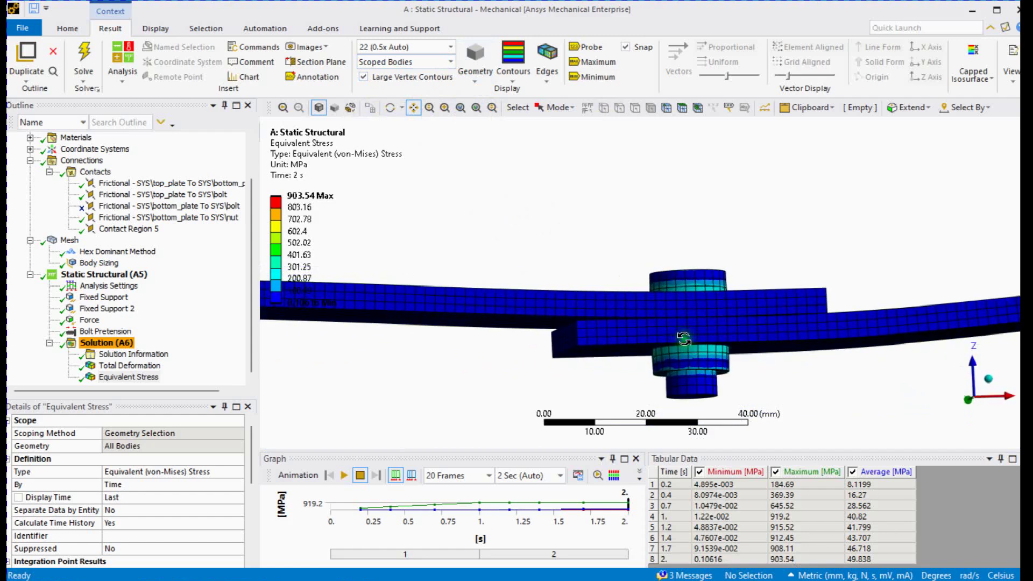
Insert a solution combination on the model, using the Static Structural environment at End Time with a coefficient of 1
{"action": "scroll", "coordinate": [59, 167], "scroll_direction": "up", "scroll_amount": 2}
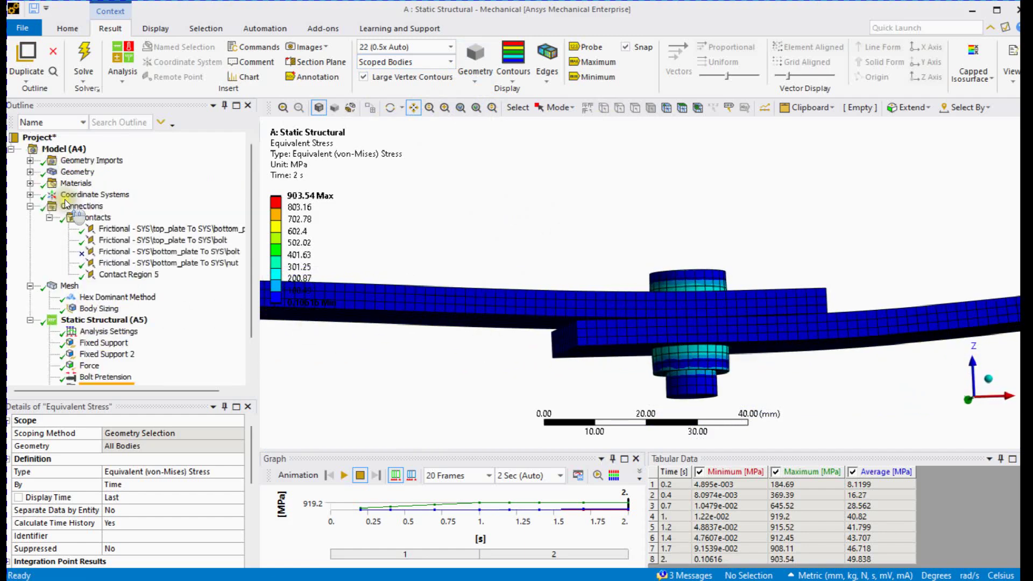
{"action": "left_click", "coordinate": [60, 150]}
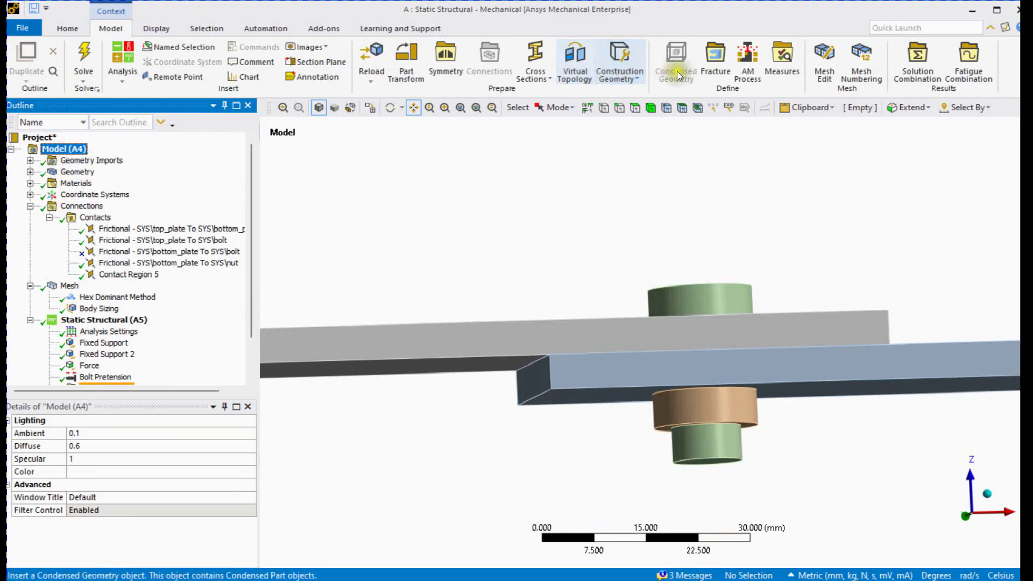
{"action": "left_click", "coordinate": [923, 71]}
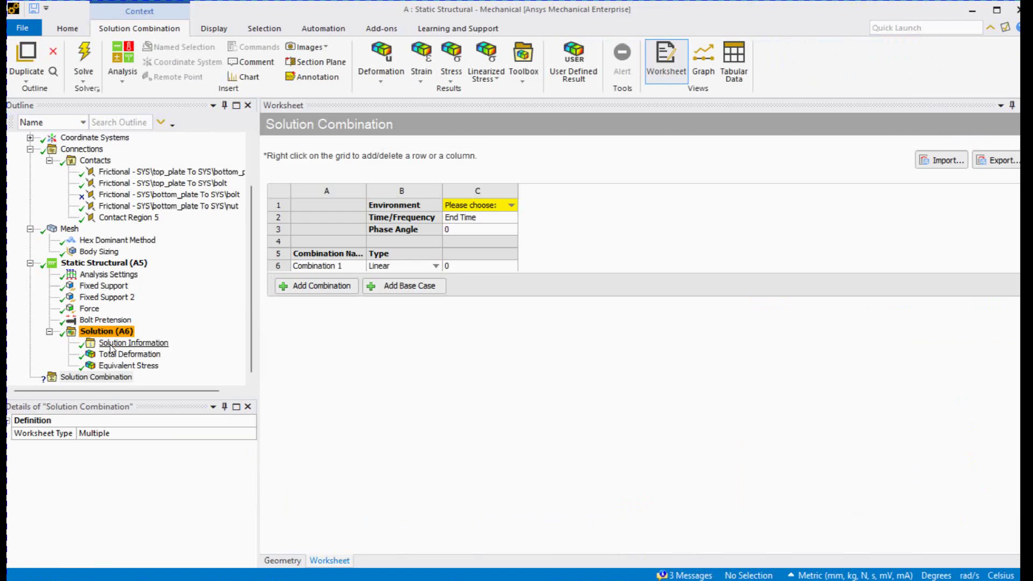
{"action": "left_click", "coordinate": [512, 204]}
{"action": "left_click", "coordinate": [482, 223]}
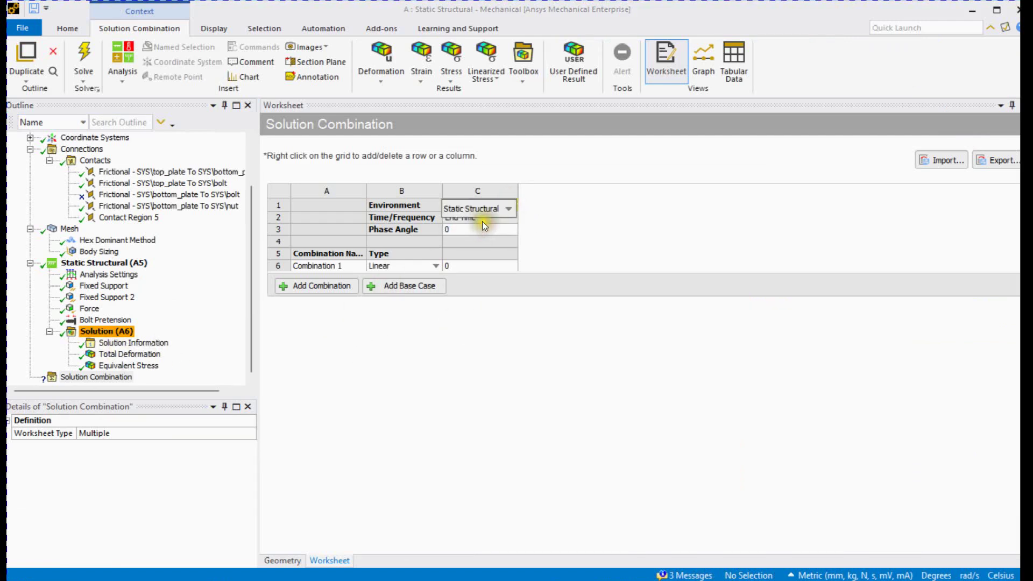
{"action": "left_click", "coordinate": [463, 265]}
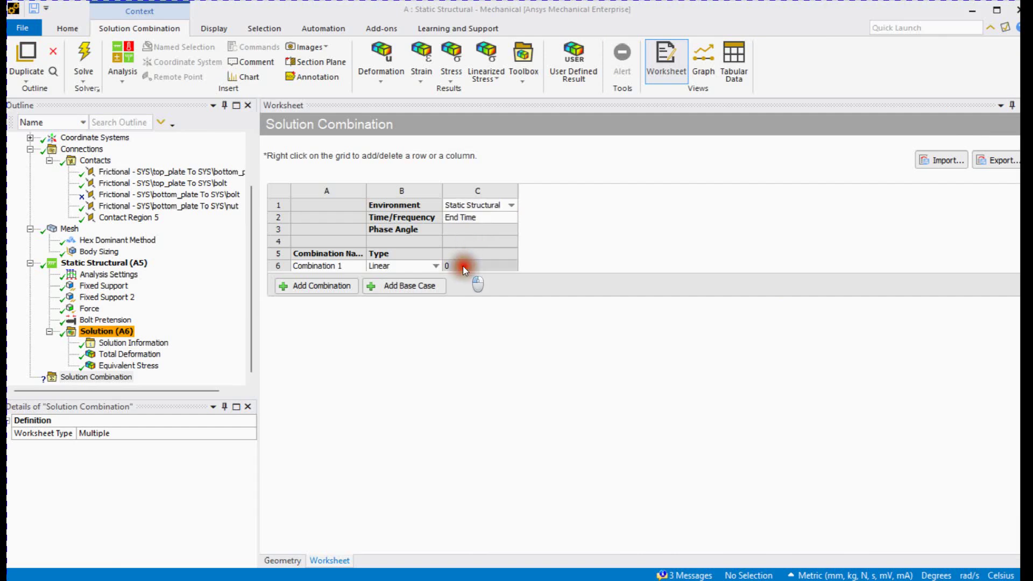
{"action": "left_click", "coordinate": [463, 266]}
{"action": "type", "text": "1"}
Add a second Static Structural base case to the combination at time 1 with a coefficient of -1
{"action": "left_click", "coordinate": [418, 290]}
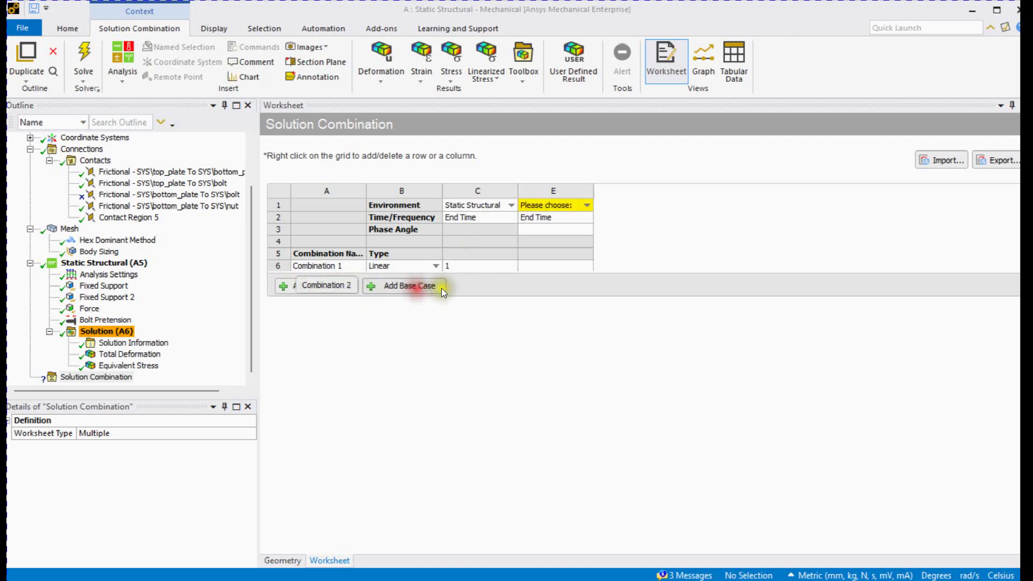
{"action": "left_click", "coordinate": [589, 205]}
{"action": "left_click", "coordinate": [558, 227]}
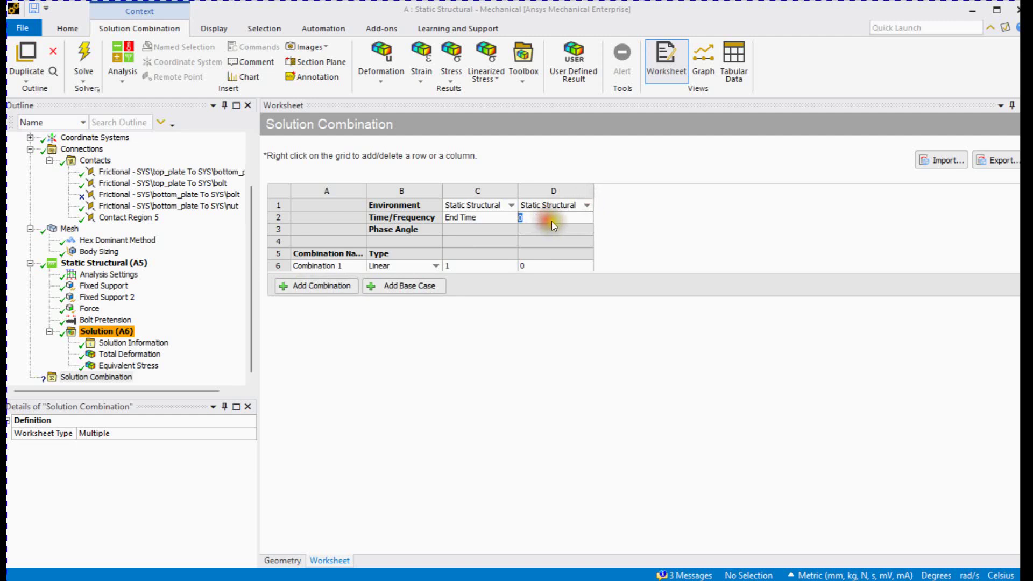
{"action": "type", "text": "1"}
{"action": "left_click", "coordinate": [534, 269]}
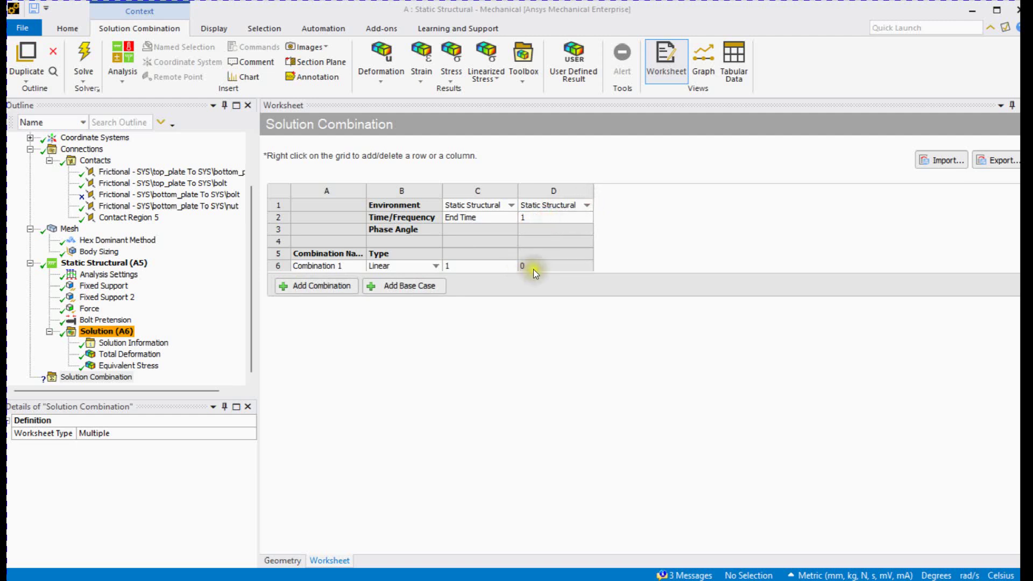
{"action": "left_click", "coordinate": [534, 269]}
{"action": "type", "text": "-1"}
{"action": "left_click", "coordinate": [471, 367]}
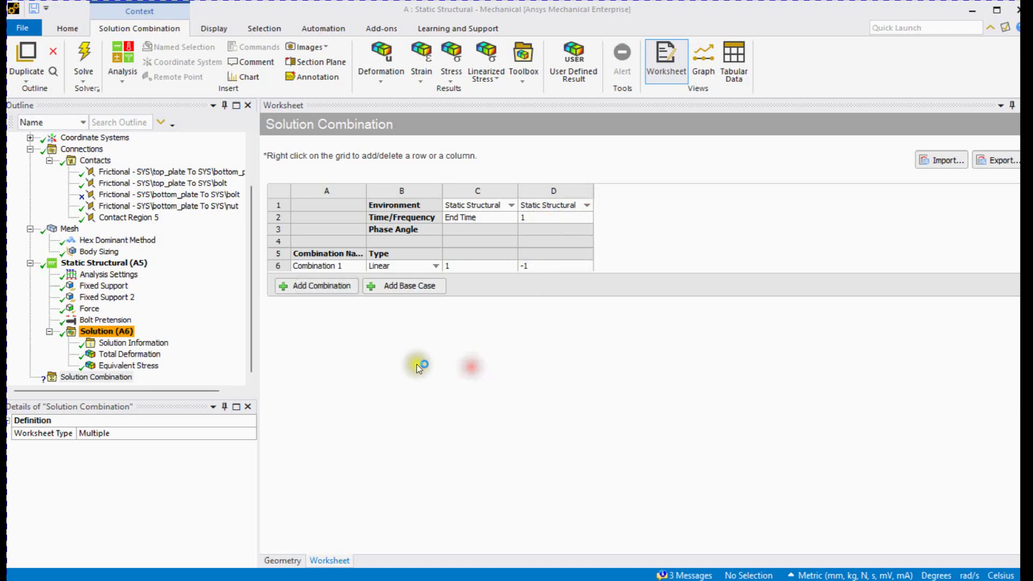
Insert total deformation and equivalent von-Mises stress results under the solution combination and solve them
{"action": "right_click", "coordinate": [123, 379]}
{"action": "mouse_move", "coordinate": [138, 386]}
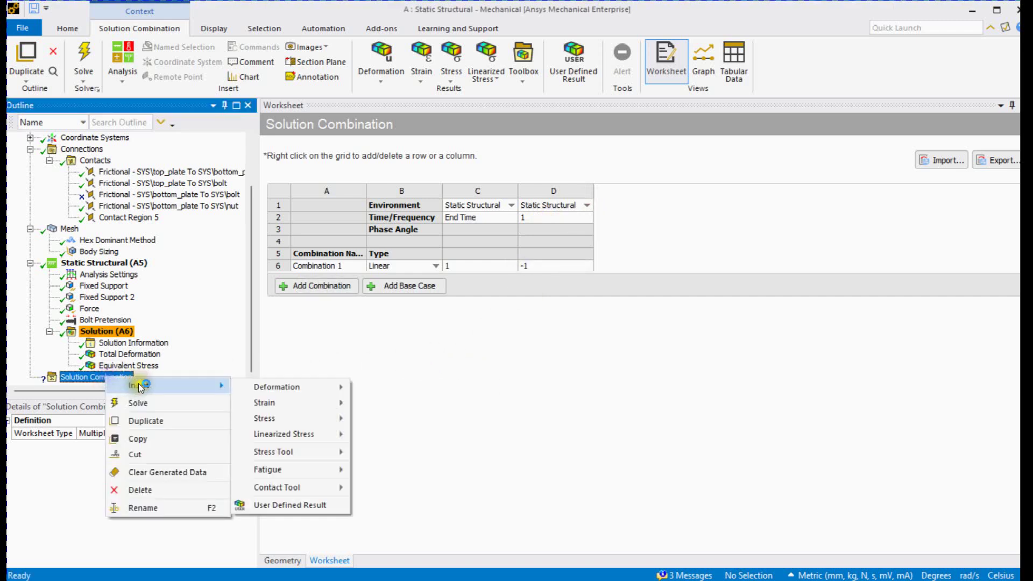
{"action": "mouse_move", "coordinate": [299, 386]}
{"action": "left_click", "coordinate": [367, 384]}
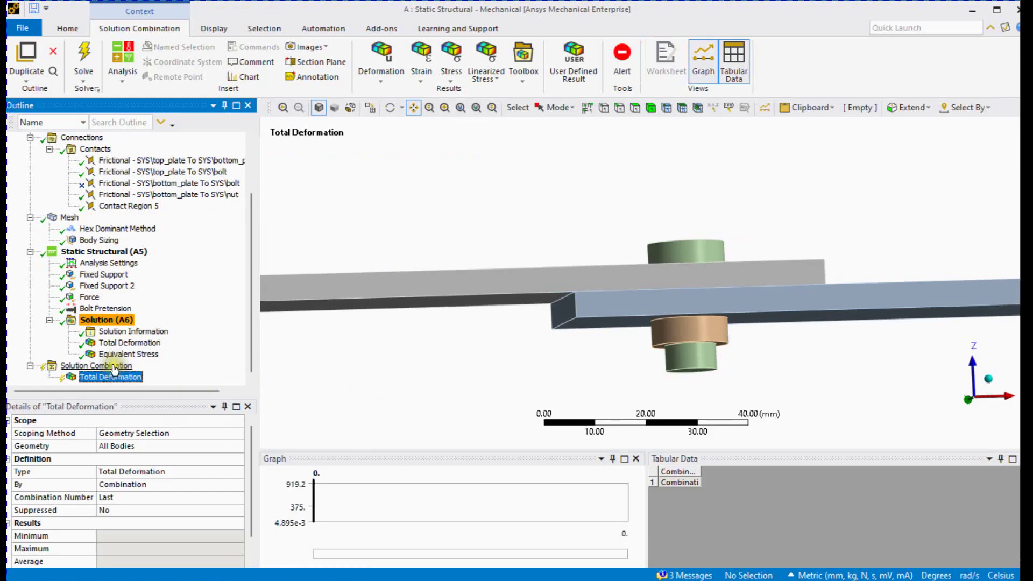
{"action": "right_click", "coordinate": [114, 366]}
{"action": "mouse_move", "coordinate": [150, 371]}
{"action": "mouse_move", "coordinate": [299, 407]}
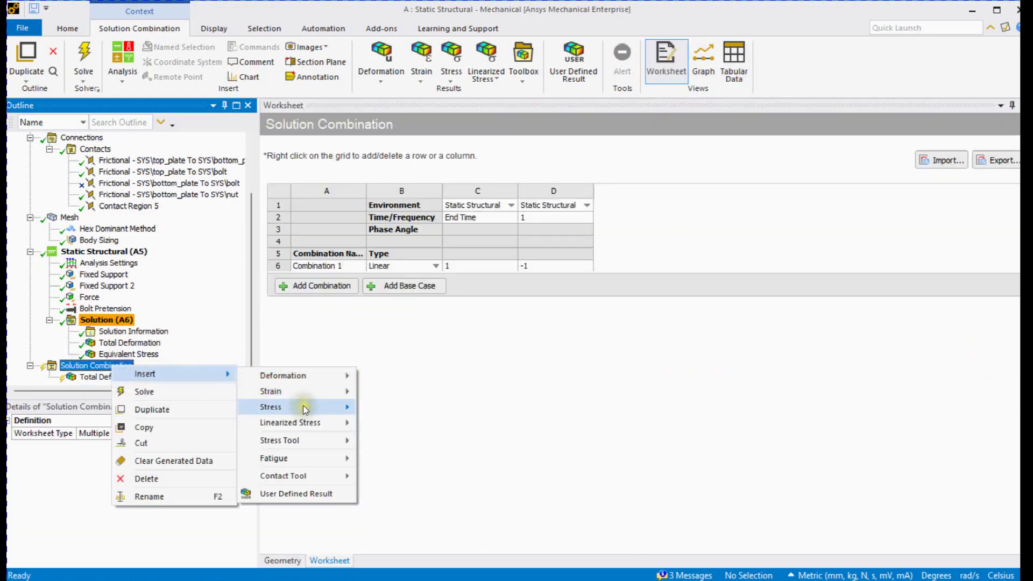
{"action": "left_click", "coordinate": [402, 408]}
{"action": "right_click", "coordinate": [113, 379]}
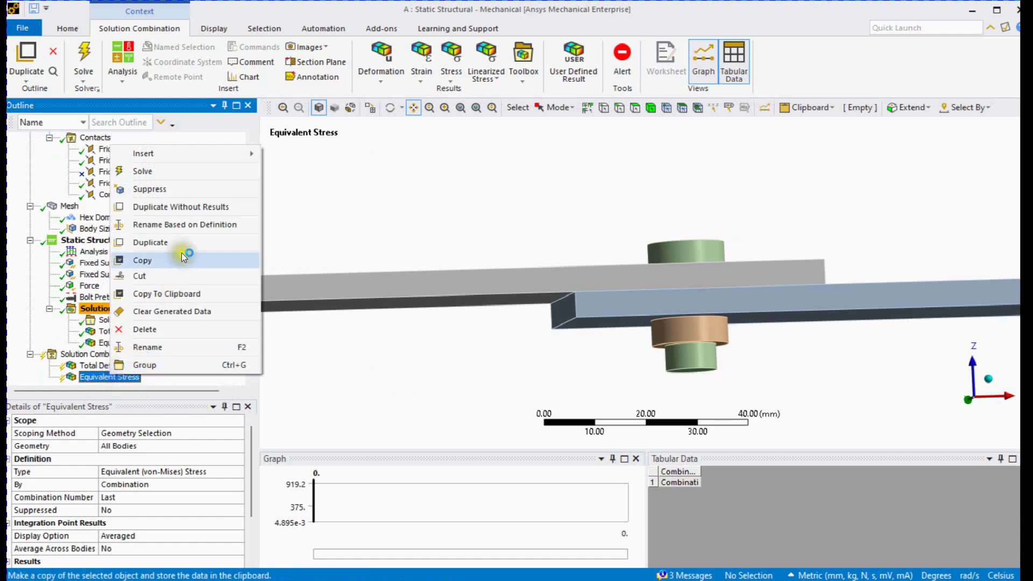
{"action": "left_click", "coordinate": [153, 181]}
Examine the combined equivalent stress distribution along the plates and around the fixed end of the top plate
{"action": "scroll", "coordinate": [578, 303], "scroll_direction": "down", "scroll_amount": 6}
{"action": "middle_click_drag", "start_coordinate": [669, 290], "coordinate": [604, 323]}
{"action": "right_click", "coordinate": [489, 313]}
{"action": "left_click", "coordinate": [418, 237]}
{"action": "scroll", "coordinate": [429, 254], "scroll_direction": "down", "scroll_amount": 4}
{"action": "scroll", "coordinate": [462, 234], "scroll_direction": "up", "scroll_amount": 3}
{"action": "scroll", "coordinate": [463, 235], "scroll_direction": "up", "scroll_amount": 3}
{"action": "middle_click_drag", "start_coordinate": [754, 345], "coordinate": [524, 306]}
{"action": "scroll", "coordinate": [569, 293], "scroll_direction": "up", "scroll_amount": 3}
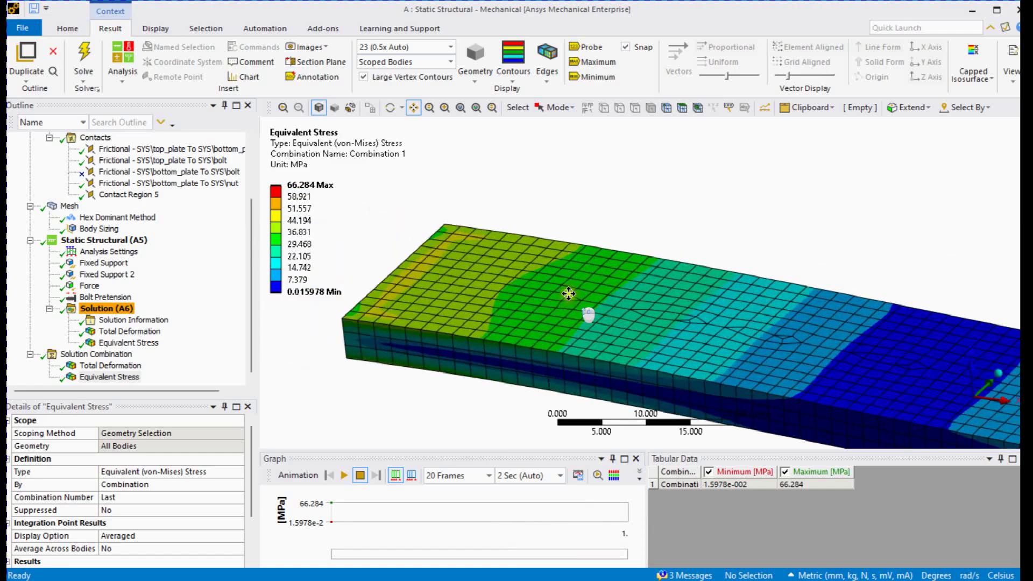
{"action": "middle_click_drag", "start_coordinate": [570, 279], "coordinate": [653, 325]}
Probe the combined equivalent stress near the fixed end of the top plate
{"action": "left_click", "coordinate": [590, 48]}
{"action": "left_click", "coordinate": [432, 257]}
{"action": "mouse_move", "coordinate": [432, 257]}
{"action": "middle_mouse_down"}
{"action": "mouse_move", "coordinate": [478, 334]}
{"action": "mouse_move", "coordinate": [472, 300]}
{"action": "middle_mouse_up"}
{"action": "middle_click_drag", "start_coordinate": [479, 311], "coordinate": [484, 316]}
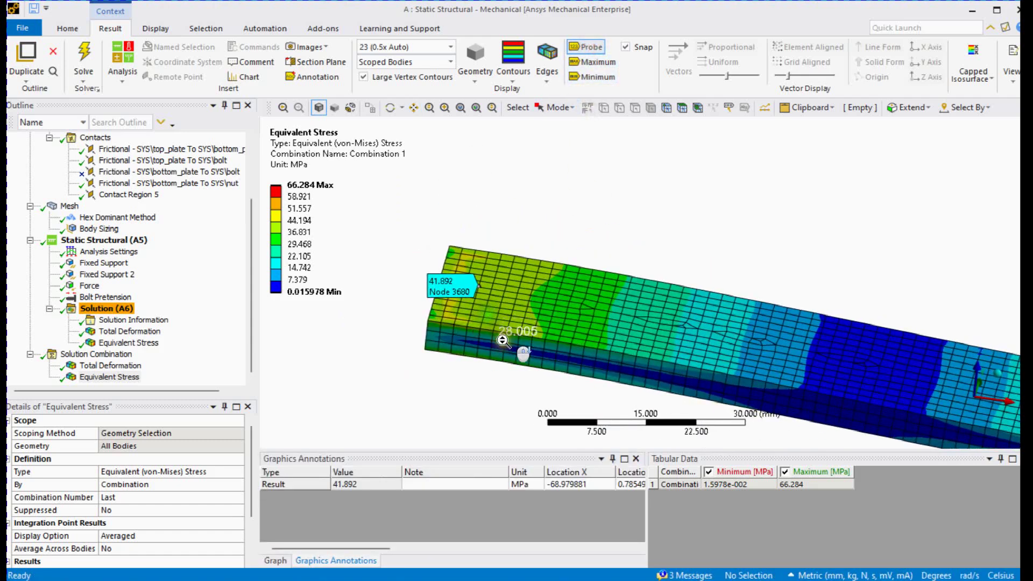
Probe the combined equivalent stress near the fixed end of the bottom plate and compare both plates
{"action": "scroll", "coordinate": [641, 340], "scroll_direction": "down", "scroll_amount": 4}
{"action": "middle_click_drag", "start_coordinate": [832, 343], "coordinate": [417, 304], "text": "ctrl"}
{"action": "scroll", "coordinate": [764, 350], "scroll_direction": "up", "scroll_amount": 1}
{"action": "scroll", "coordinate": [782, 349], "scroll_direction": "up", "scroll_amount": 2}
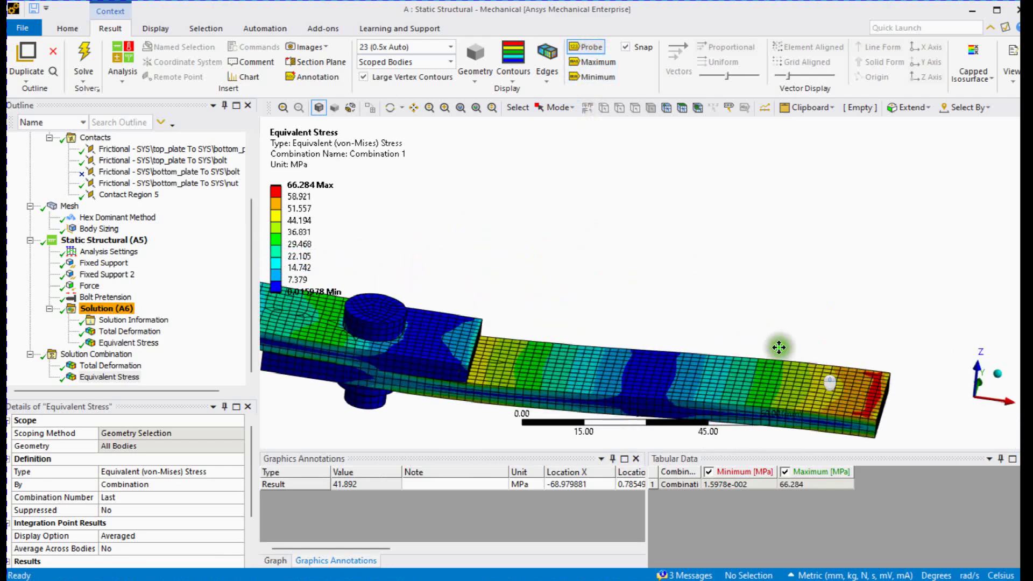
{"action": "left_click", "coordinate": [827, 363]}
{"action": "scroll", "coordinate": [909, 373], "scroll_direction": "down", "scroll_amount": 2}
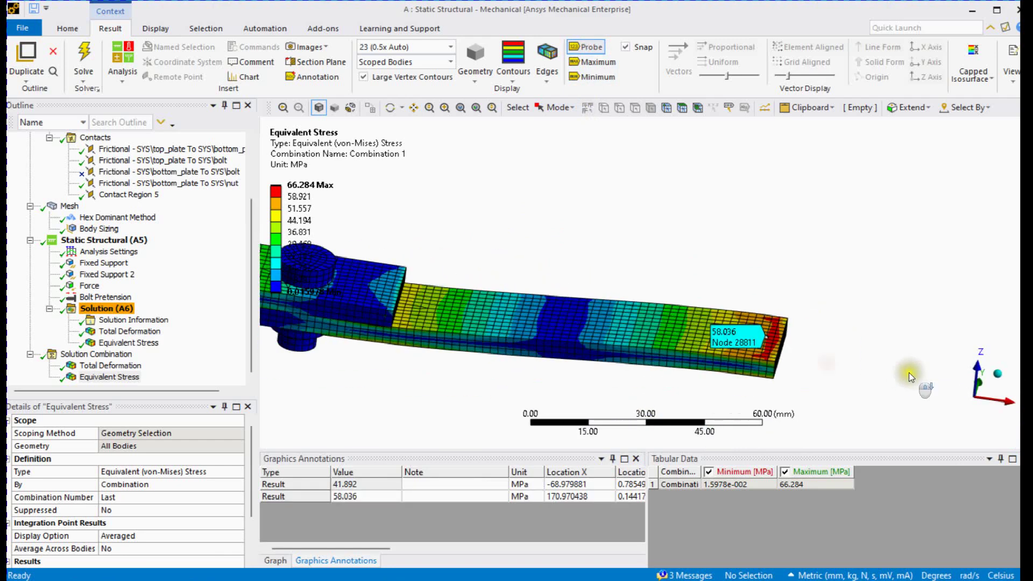
{"action": "middle_click_drag", "start_coordinate": [476, 334], "coordinate": [835, 392]}
{"action": "scroll", "coordinate": [835, 393], "scroll_direction": "down", "scroll_amount": 3}
{"action": "middle_click_drag", "start_coordinate": [646, 339], "coordinate": [669, 389]}
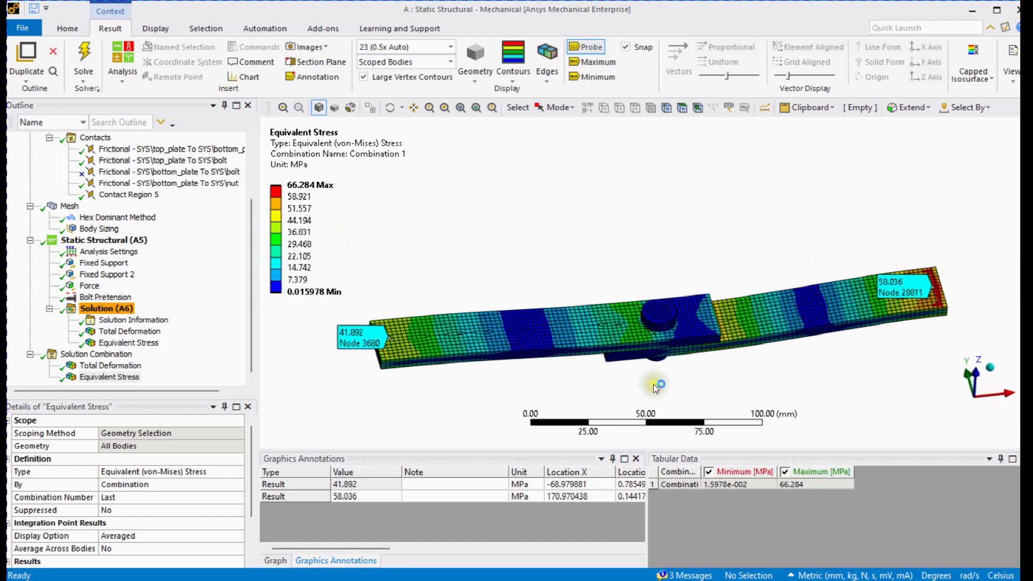
{"action": "scroll", "coordinate": [572, 380], "scroll_direction": "up", "scroll_amount": 2}
{"action": "middle_click_drag", "start_coordinate": [573, 380], "coordinate": [561, 377]}
Set the display time of the static structural total deformation and equivalent stress results to 1 s
{"action": "left_click", "coordinate": [129, 331]}
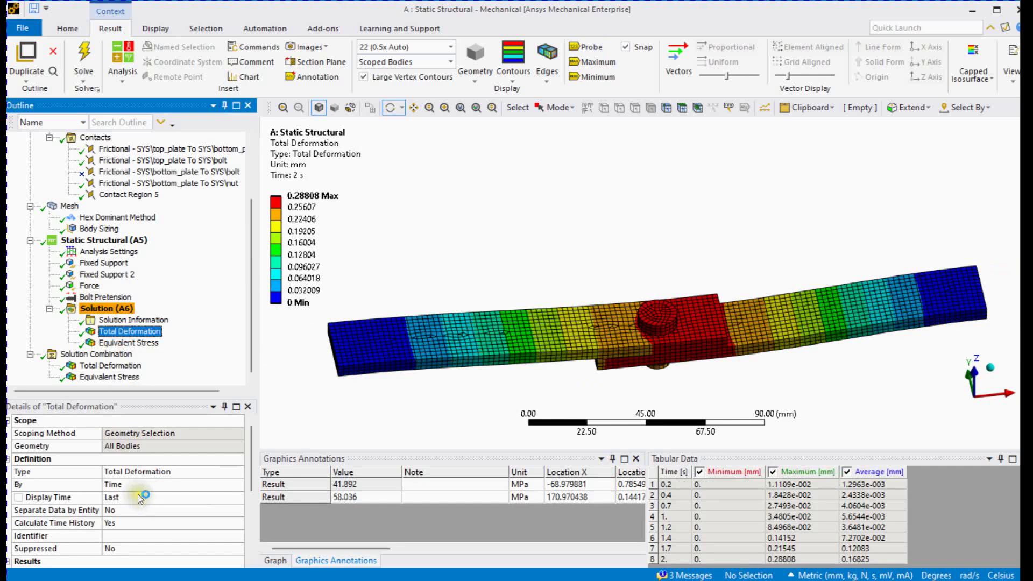
{"action": "left_click", "coordinate": [138, 495]}
{"action": "type", "text": "1. s"}
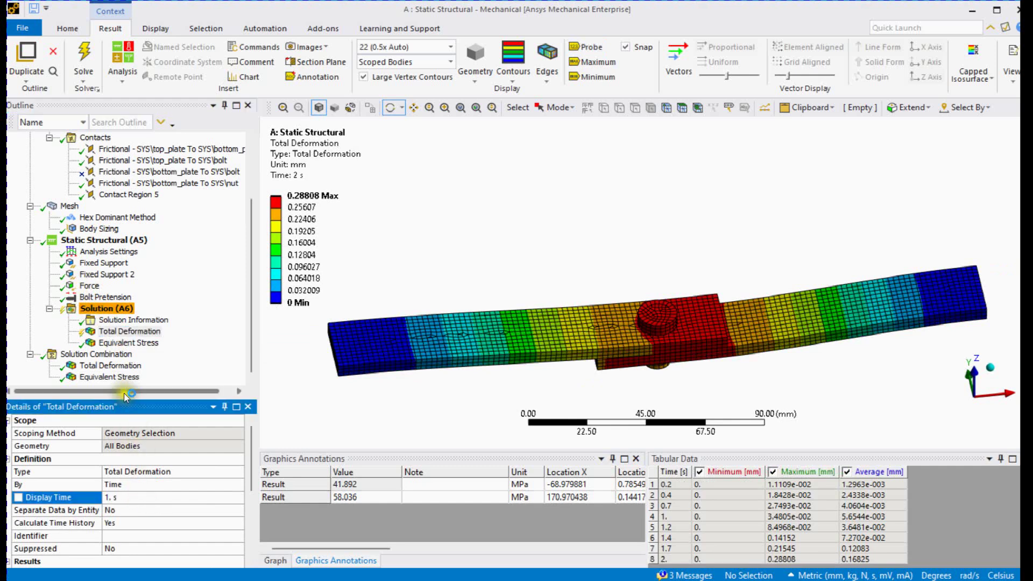
{"action": "left_click", "coordinate": [131, 344]}
{"action": "left_click", "coordinate": [129, 498]}
{"action": "type", "text": "1"}
{"action": "key", "text": "Return"}
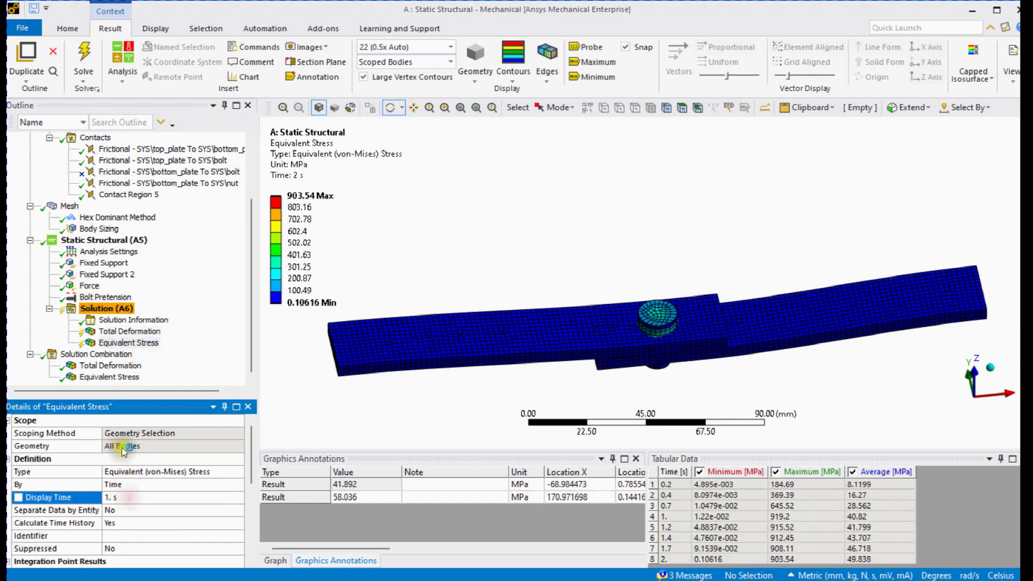
Retrieve the equivalent stress and total deformation results for the 1 s display time
{"action": "right_click", "coordinate": [136, 344]}
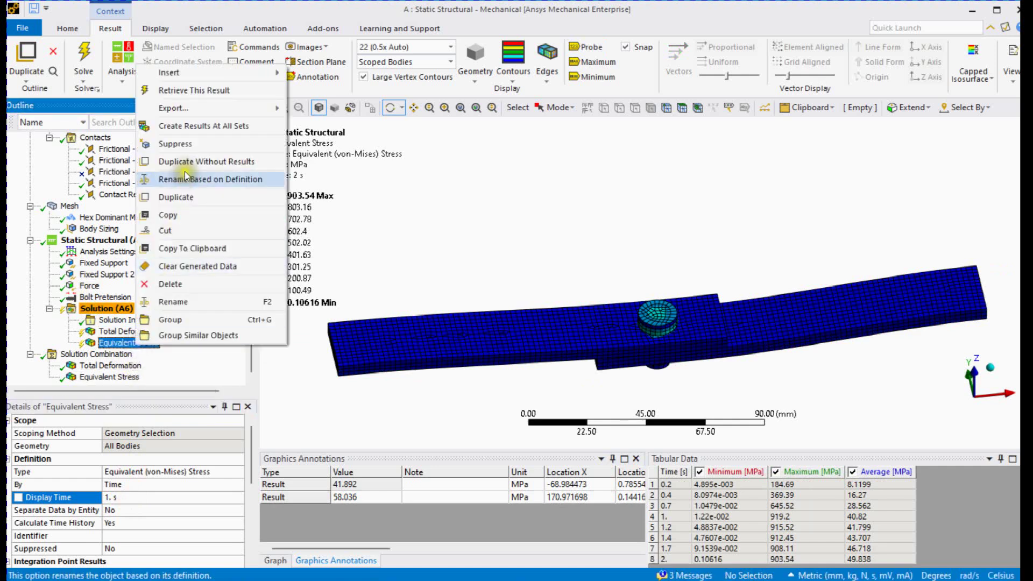
{"action": "left_click", "coordinate": [199, 90]}
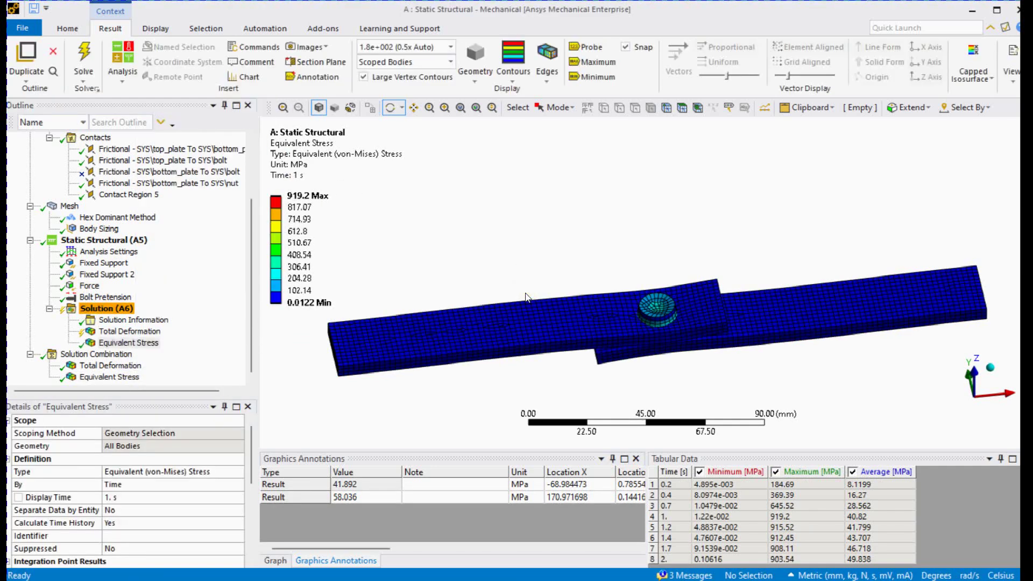
{"action": "right_click", "coordinate": [119, 332]}
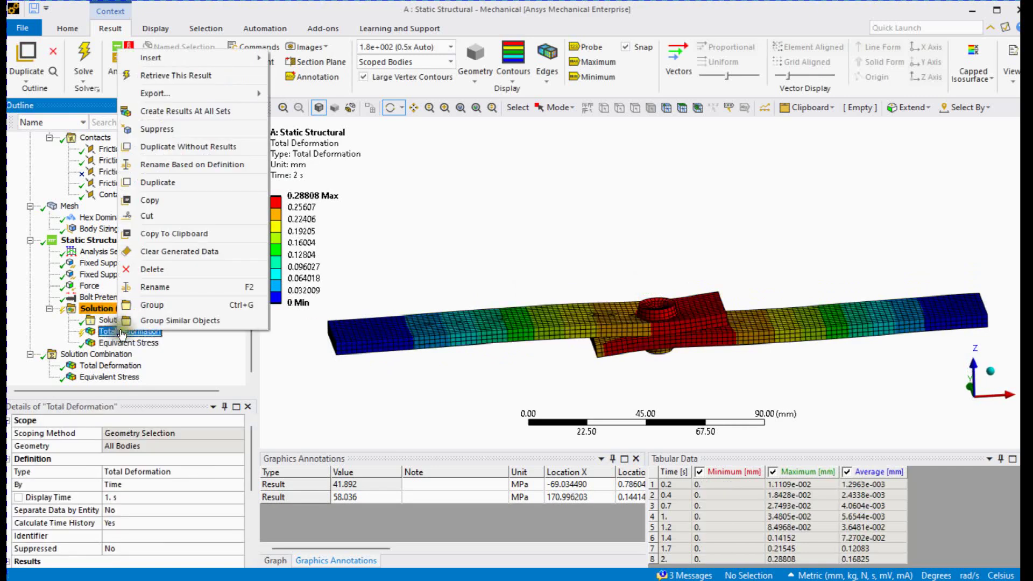
{"action": "left_click", "coordinate": [169, 79]}
Add an equivalent (von-Mises) stress result scoped only to the bolt body in the static structural solution
{"action": "left_click", "coordinate": [106, 306]}
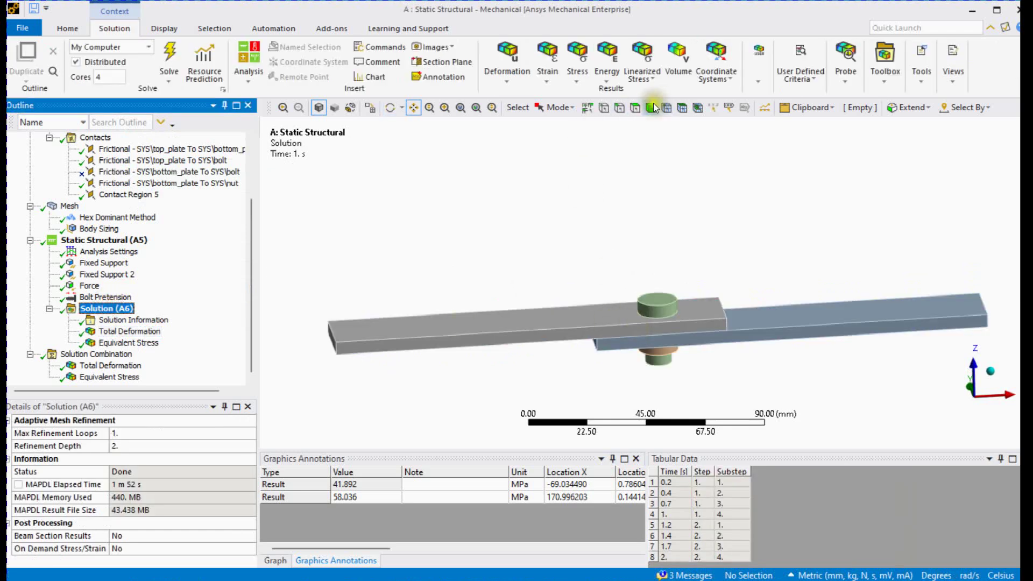
{"action": "left_click", "coordinate": [666, 304]}
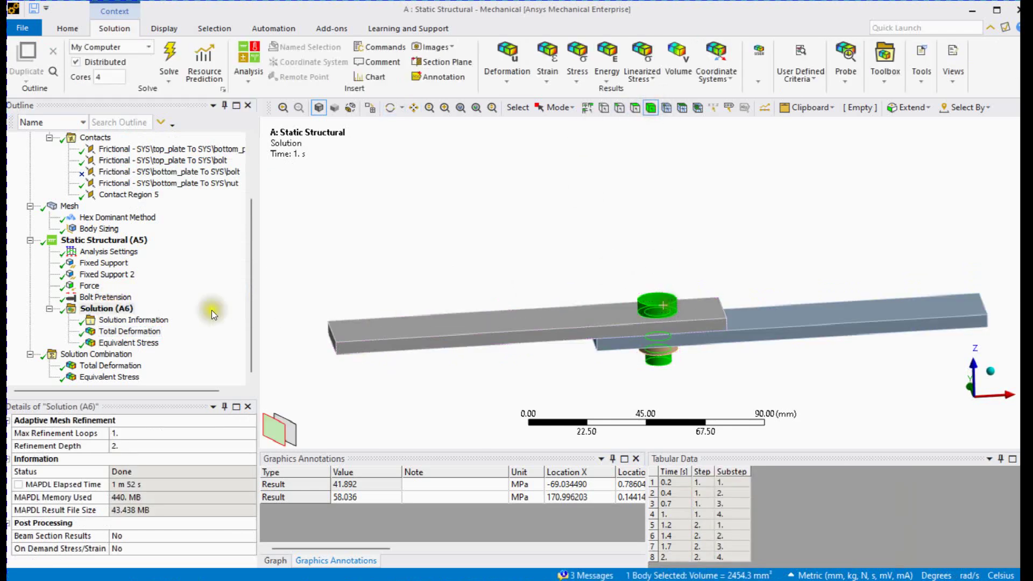
{"action": "right_click", "coordinate": [110, 308]}
{"action": "mouse_move", "coordinate": [141, 313]}
{"action": "mouse_move", "coordinate": [299, 307]}
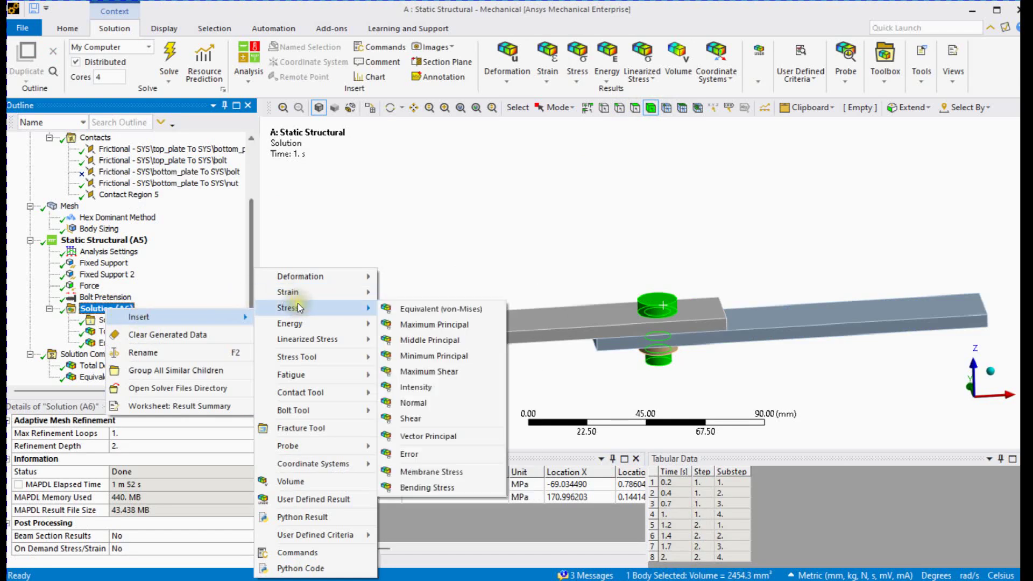
{"action": "left_click", "coordinate": [409, 310]}
Set the bolt stress result's display time to 1 s and evaluate all results
{"action": "left_click", "coordinate": [129, 495]}
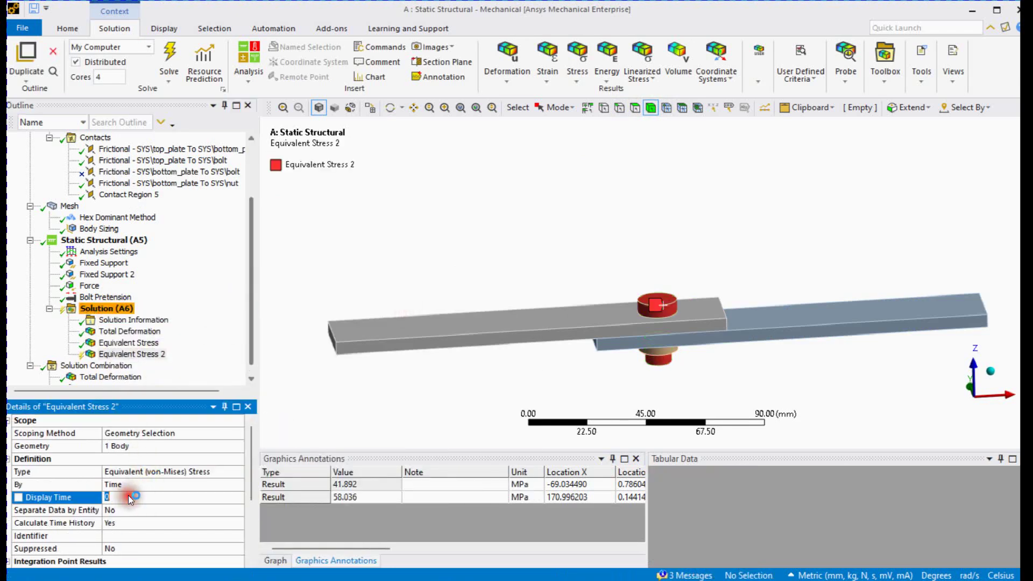
{"action": "type", "text": "1. s"}
{"action": "right_click", "coordinate": [125, 355]}
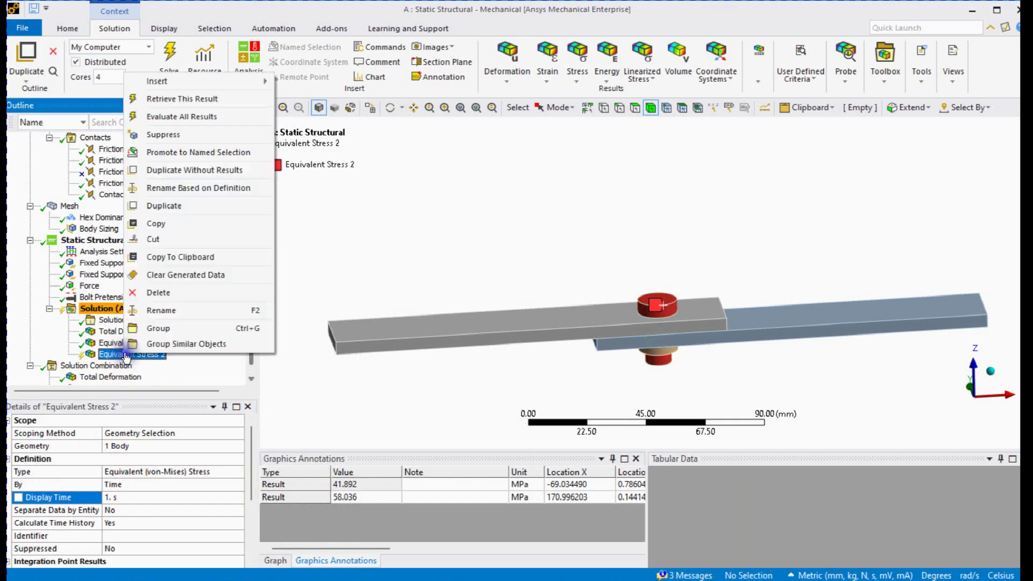
{"action": "left_click", "coordinate": [170, 117]}
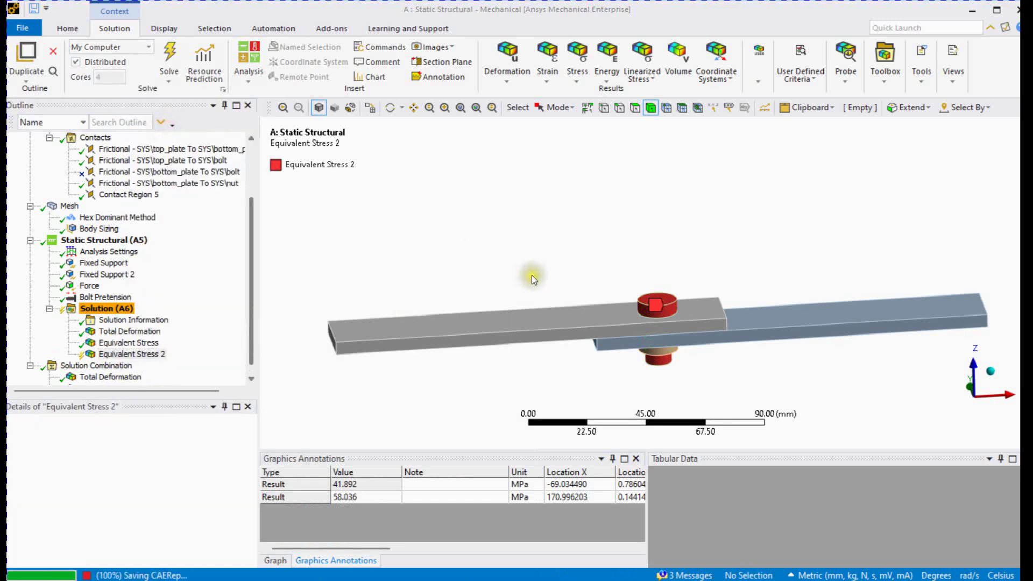
Probe the bolt's equivalent stress at three points along the shank: below the head, at mid-length and further down
{"action": "scroll", "coordinate": [531, 276], "scroll_direction": "up", "scroll_amount": 5}
{"action": "middle_click_drag", "start_coordinate": [718, 353], "coordinate": [583, 300], "text": "ctrl"}
{"action": "scroll", "coordinate": [623, 272], "scroll_direction": "up", "scroll_amount": 2}
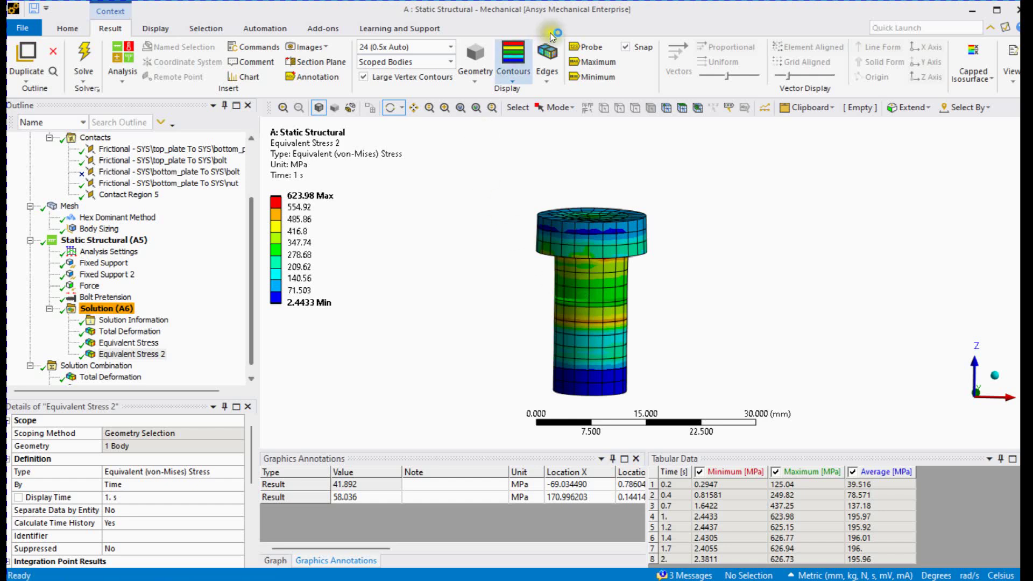
{"action": "left_click", "coordinate": [585, 47]}
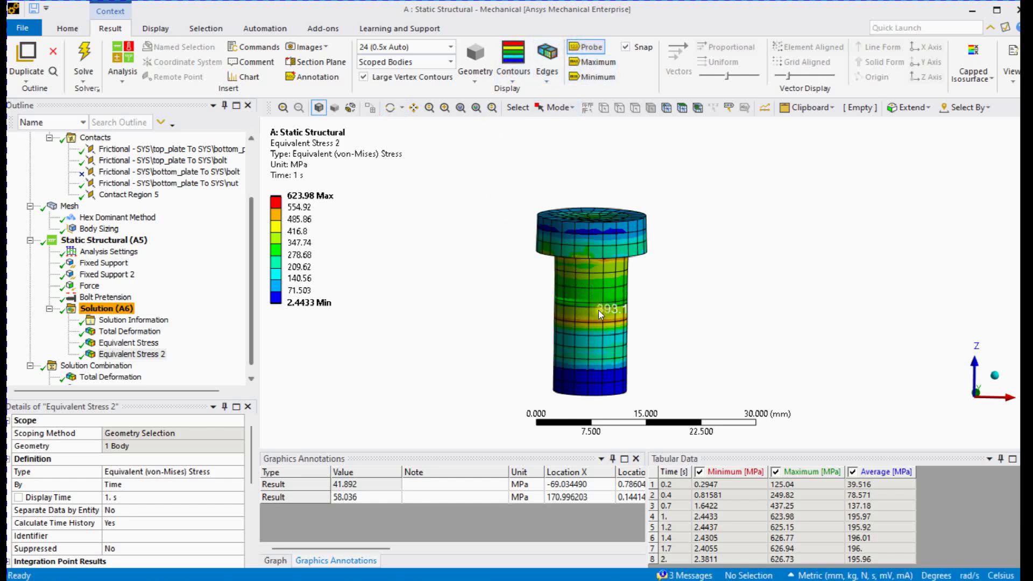
{"action": "left_click", "coordinate": [590, 280]}
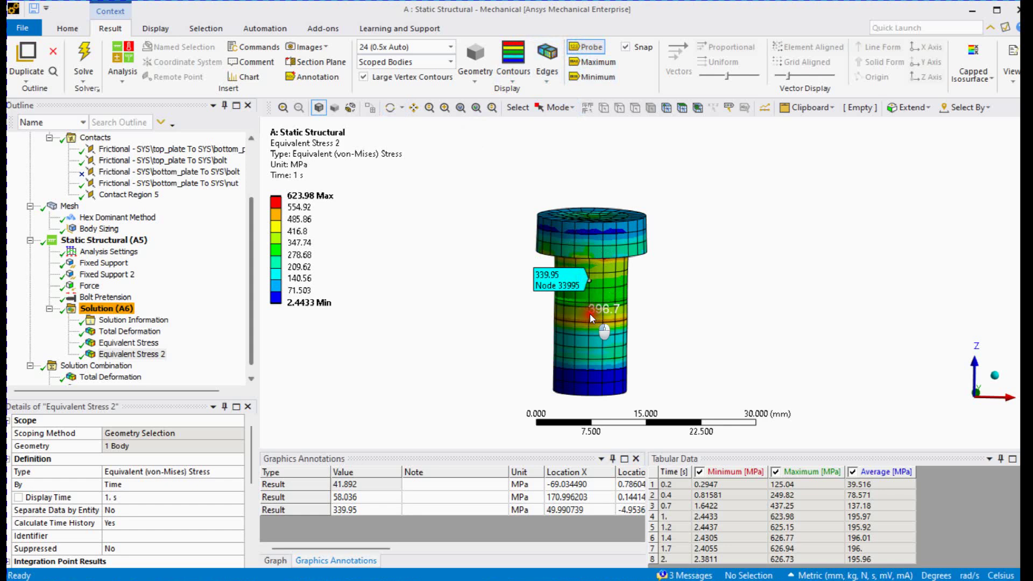
{"action": "left_click", "coordinate": [590, 314]}
{"action": "left_click", "coordinate": [588, 347]}
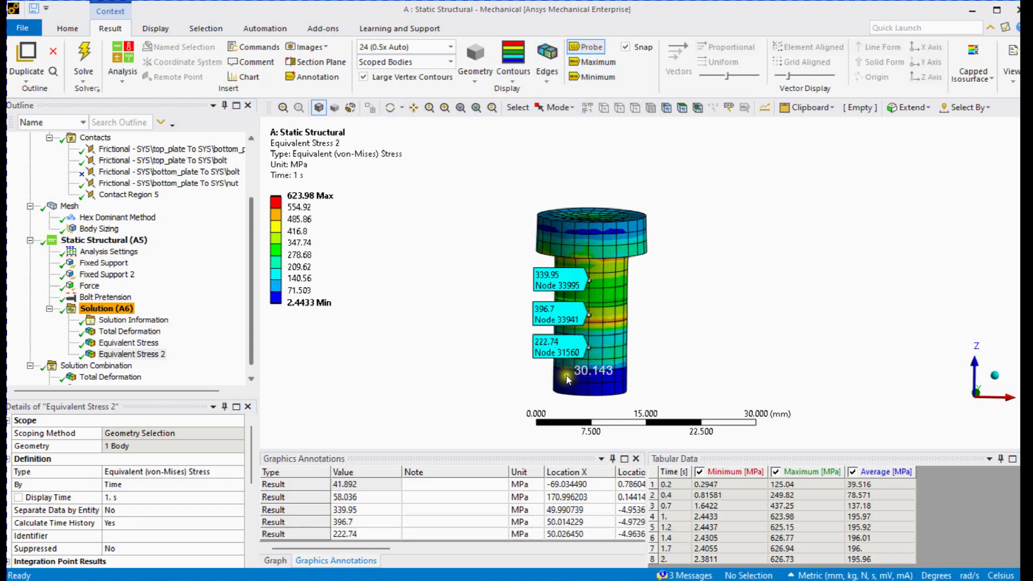
{"action": "scroll", "coordinate": [380, 343], "scroll_direction": "up", "scroll_amount": 1}
{"action": "middle_click_drag", "start_coordinate": [398, 330], "coordinate": [378, 321], "text": "ctrl"}
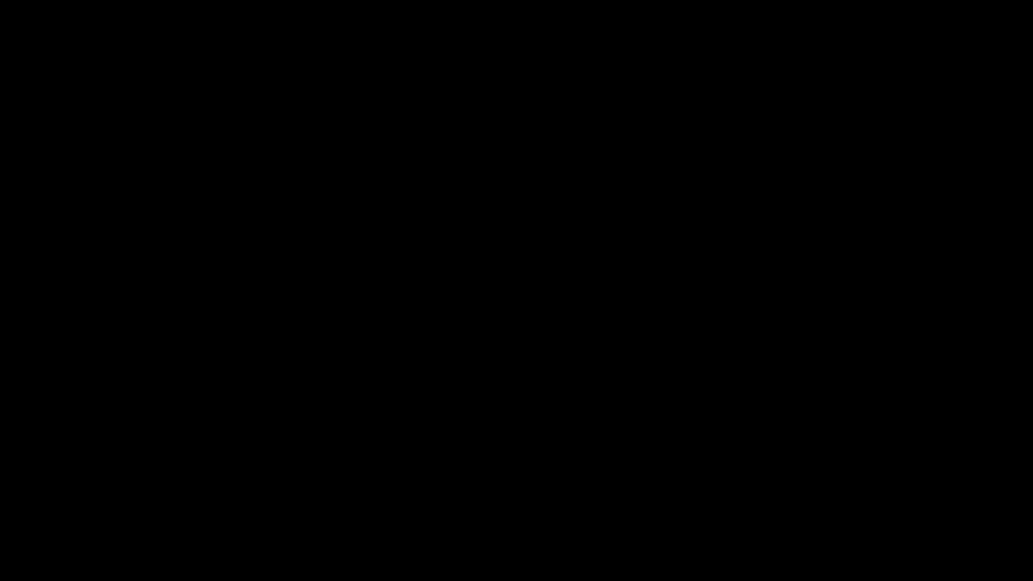